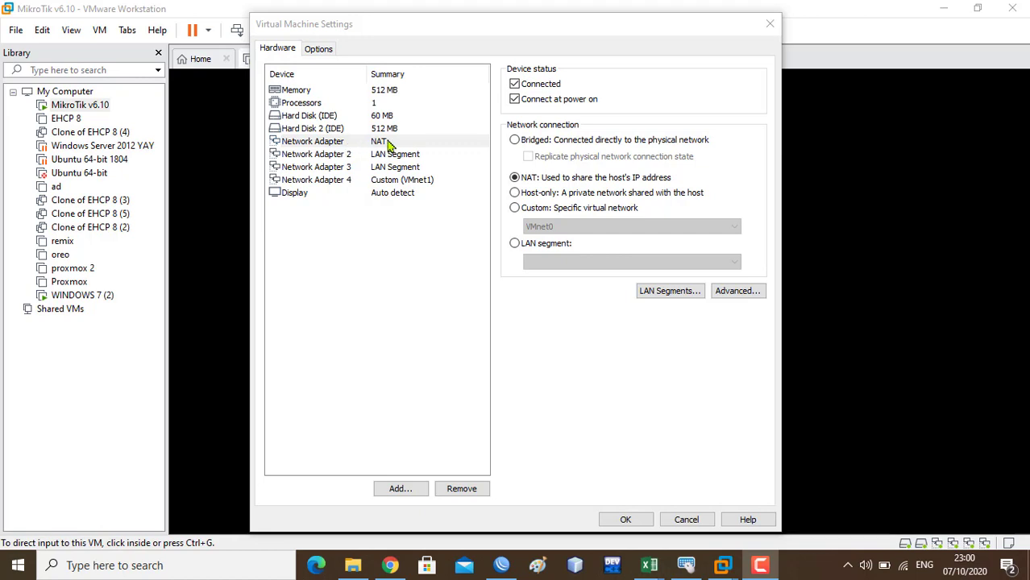
# - Show Network Adapter 2's settings to confirm it is attached to LAN segment LAN 1
pyautogui.click(385, 156)
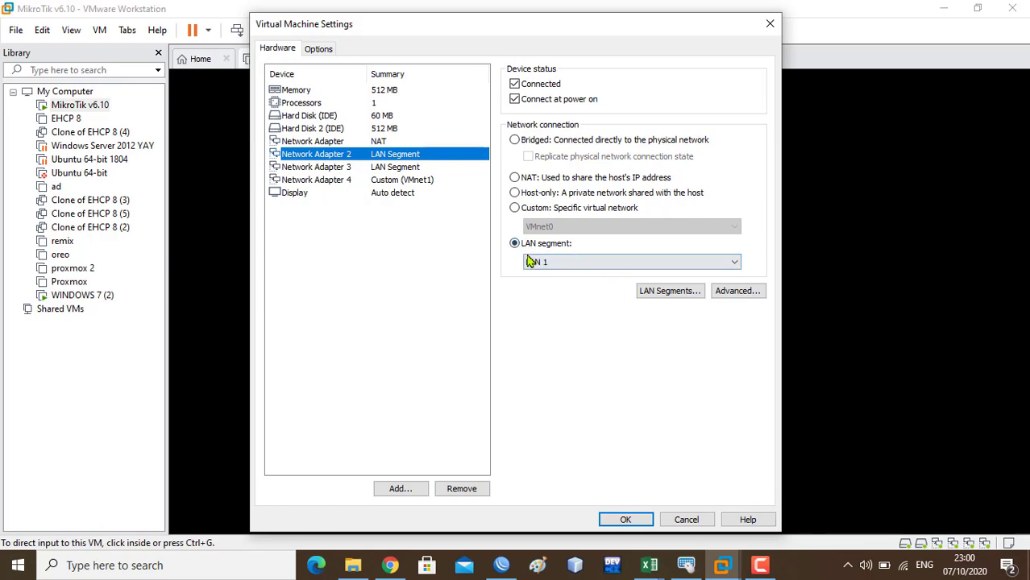
# - Connect WinBox to the neighbor router 00:0C:29:31:C9:62 by its MAC address
pyautogui.click(501, 567)
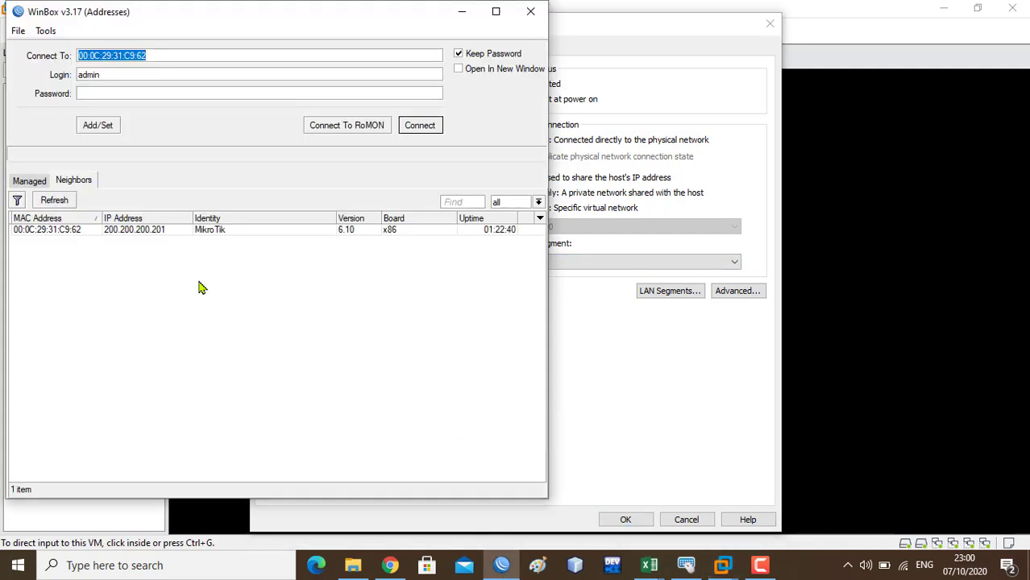
pyautogui.click(57, 229)
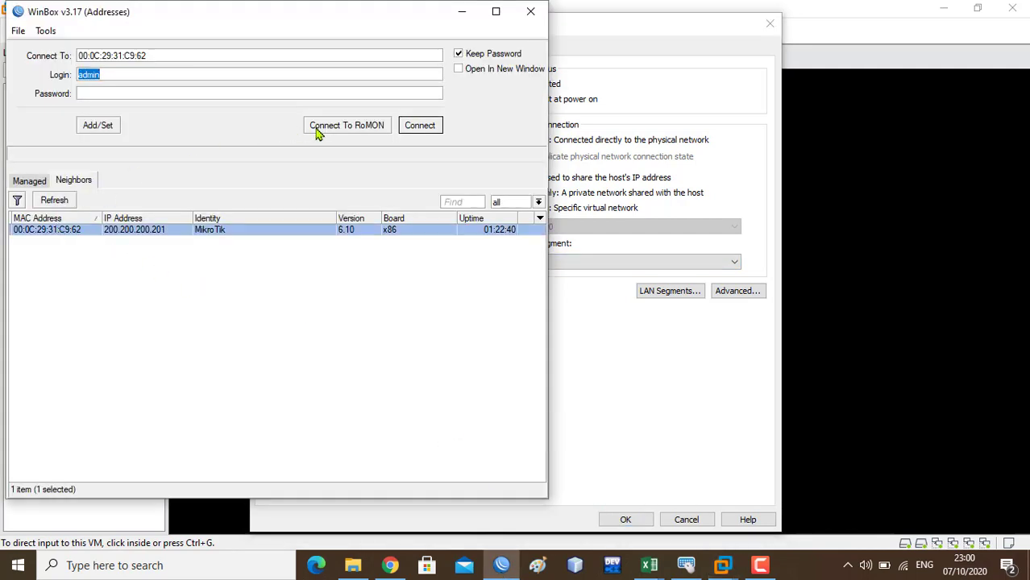
pyautogui.click(422, 132)
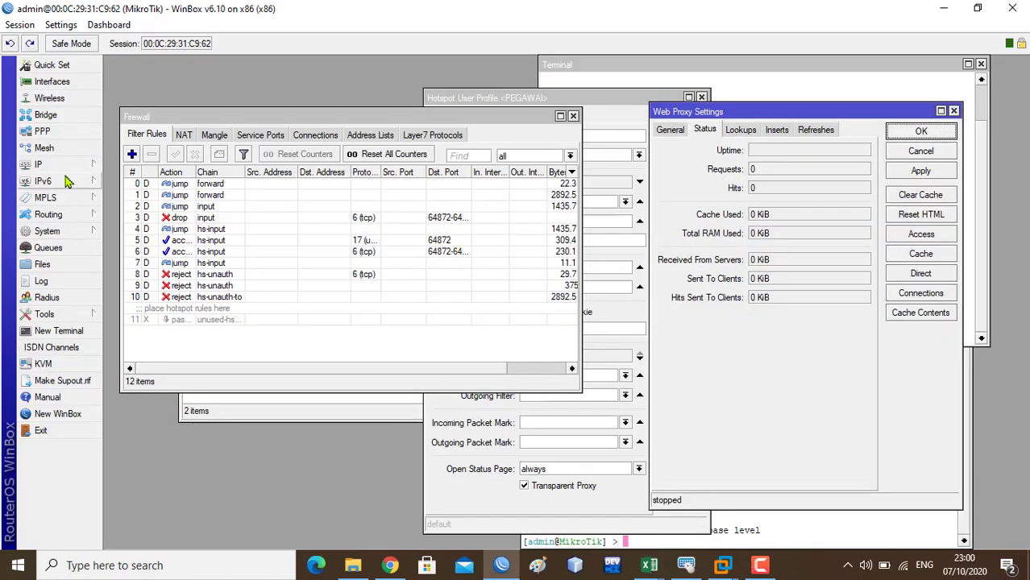
pyautogui.click(72, 164)
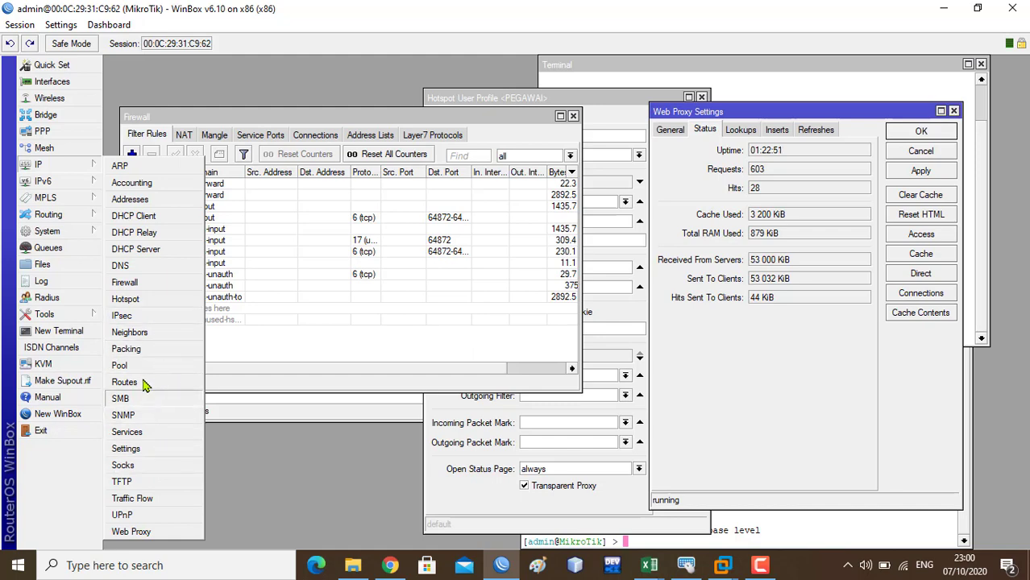
# - Reset the router configuration with Keep User Configuration and No Default Configuration, confirming with Yes
pyautogui.moveTo(70, 233)
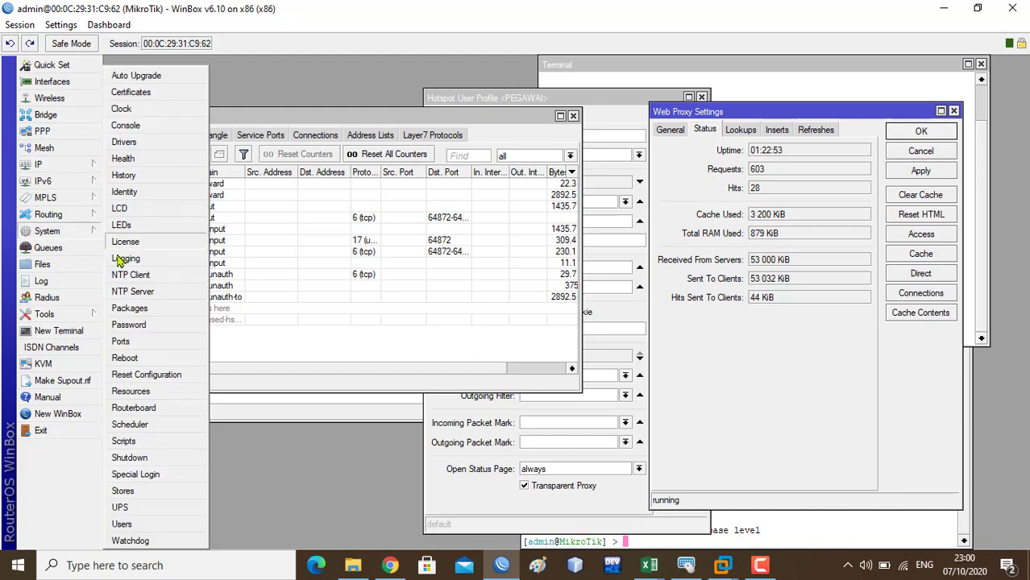
pyautogui.click(147, 375)
pyautogui.click(286, 224)
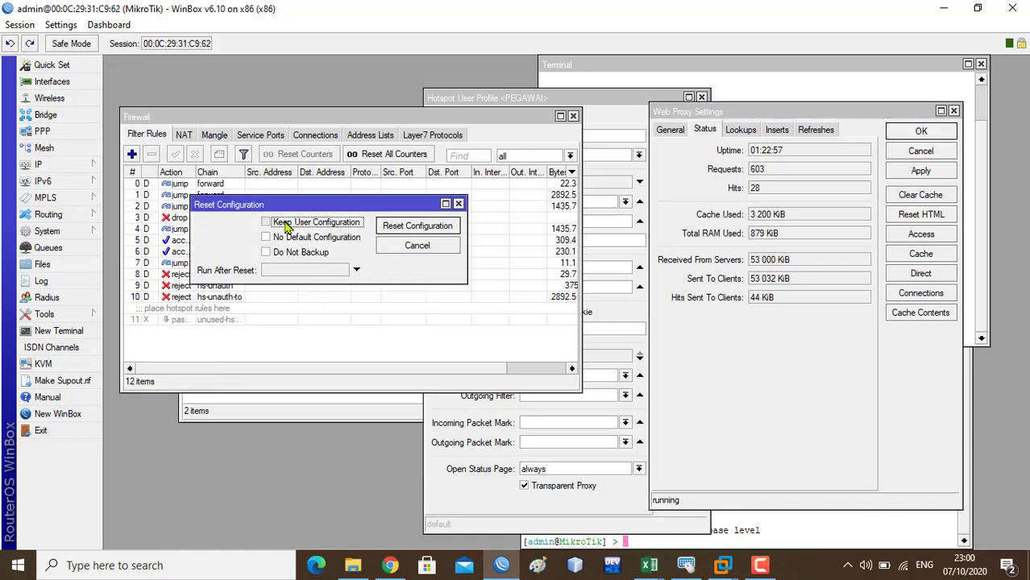
pyautogui.click(318, 240)
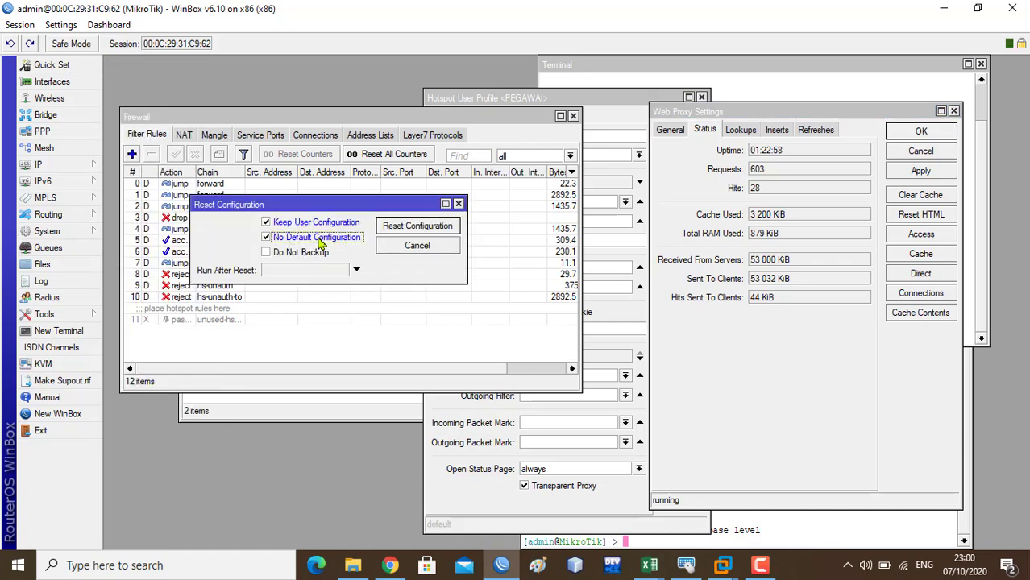
pyautogui.click(432, 230)
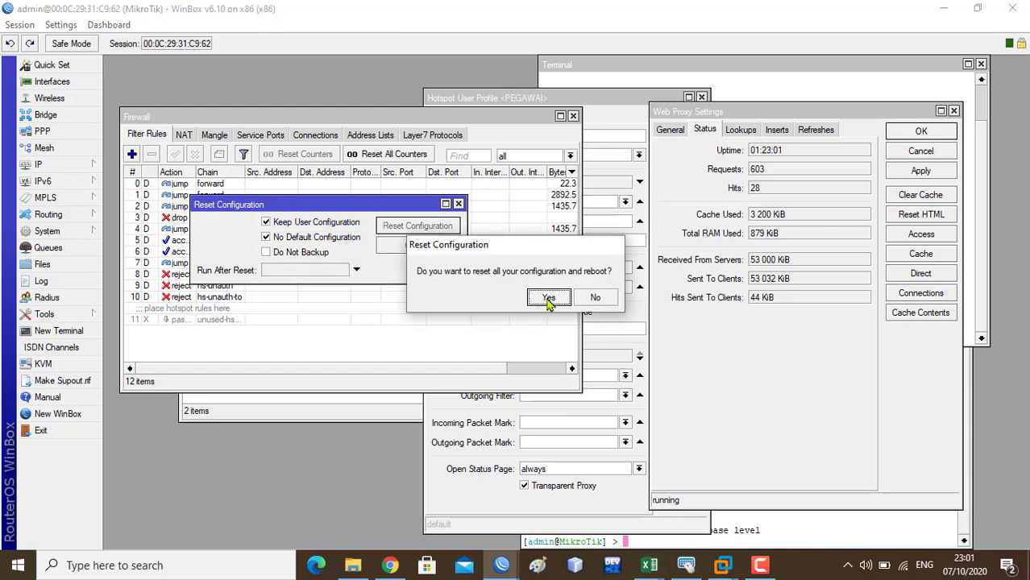
pyautogui.click(548, 298)
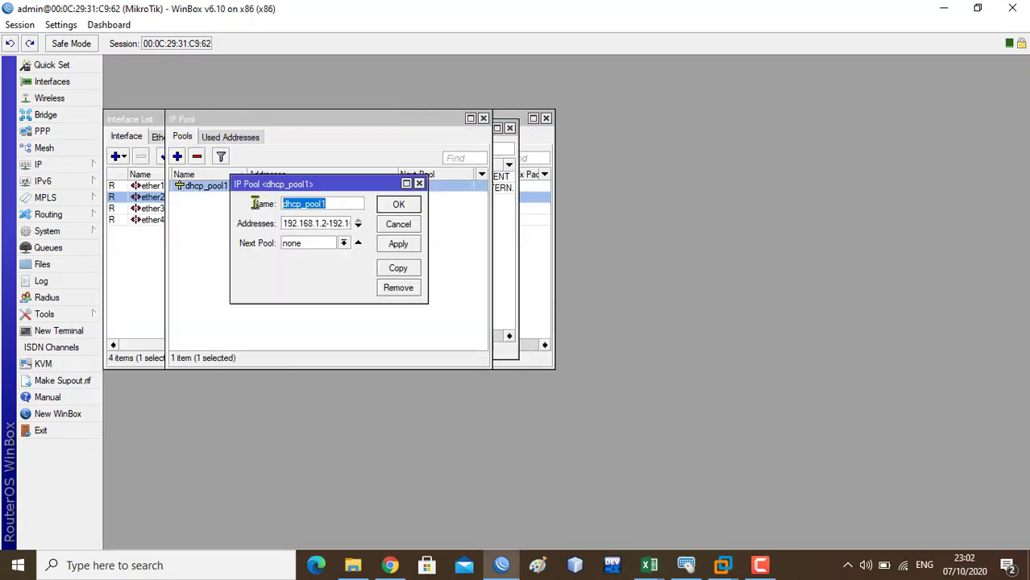
pyautogui.write('CLIENT')
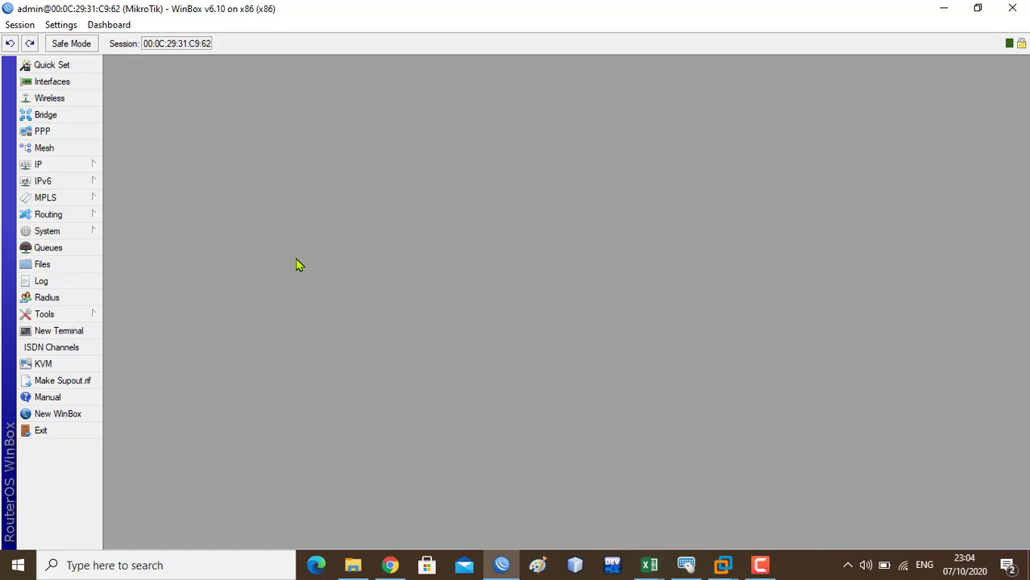
# - Enable the web proxy in IP > Web Proxy General settings on port 8080
pyautogui.click(84, 167)
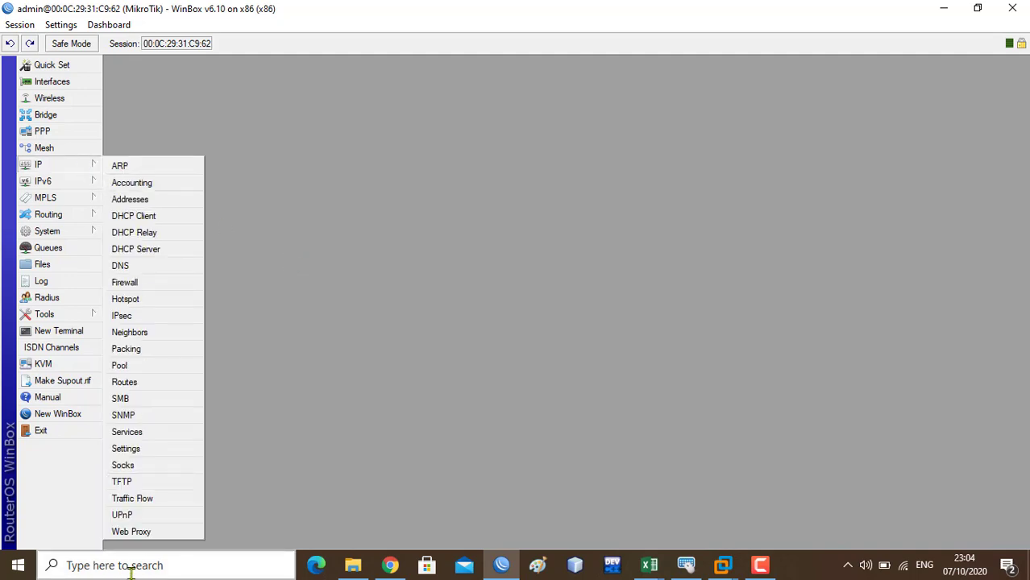
pyautogui.click(148, 534)
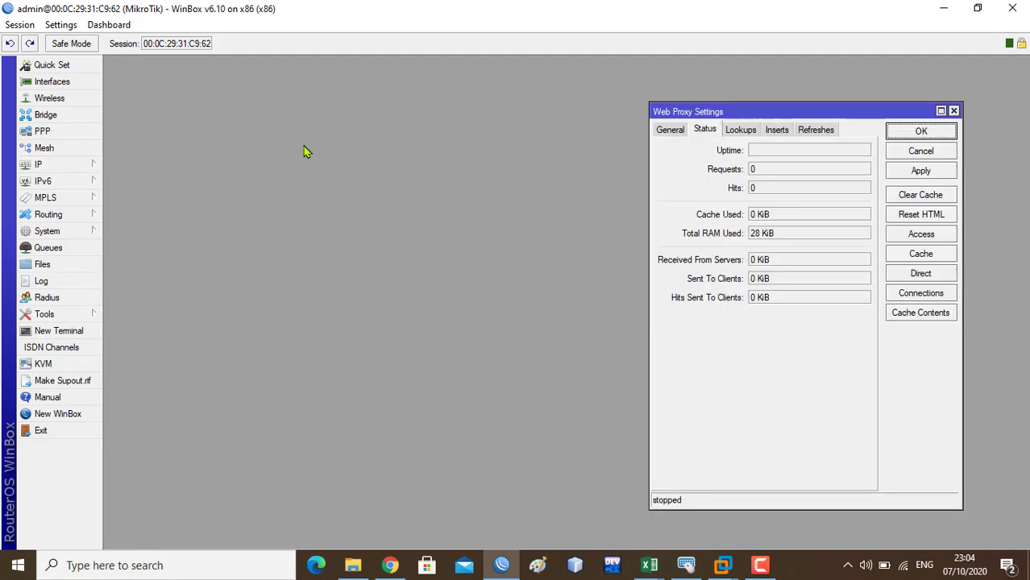
pyautogui.click(671, 132)
pyautogui.moveTo(720, 111); pyautogui.dragTo(571, 93)
pyautogui.click(613, 130)
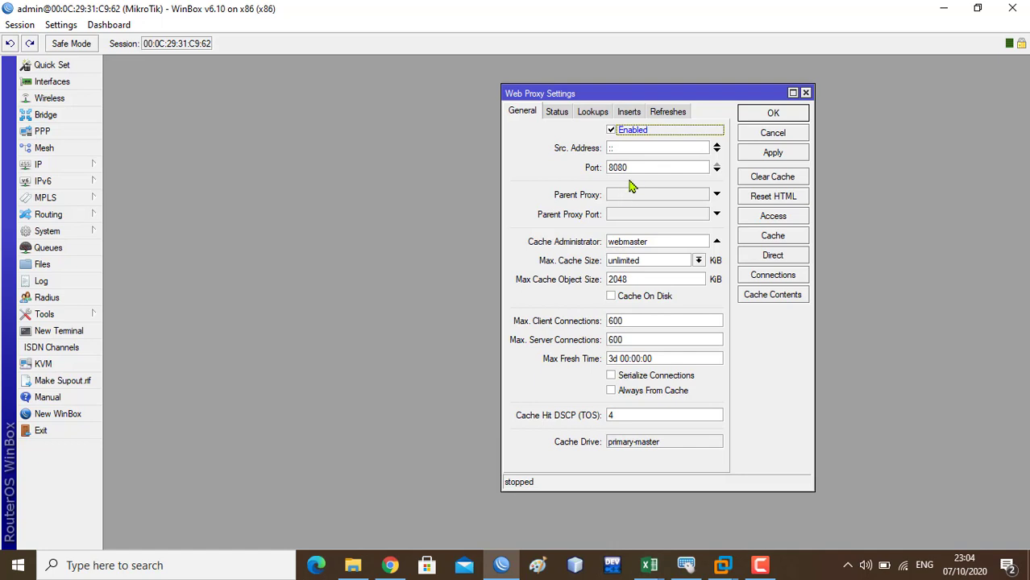
pyautogui.doubleClick(636, 168)
pyautogui.write('3128')
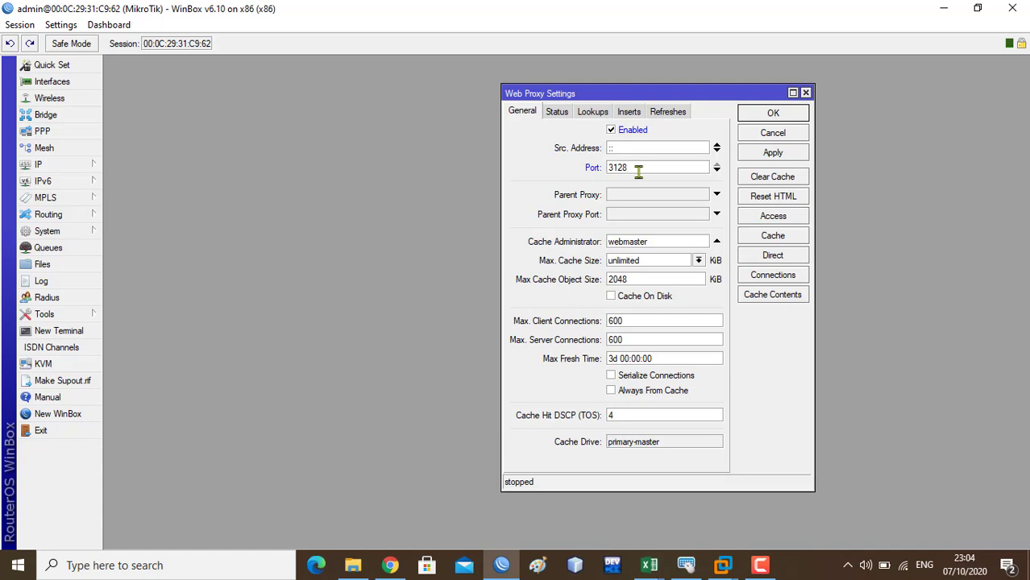
pyautogui.moveTo(638, 172); pyautogui.dragTo(566, 178)
pyautogui.write('8080')
pyautogui.press('Tab')
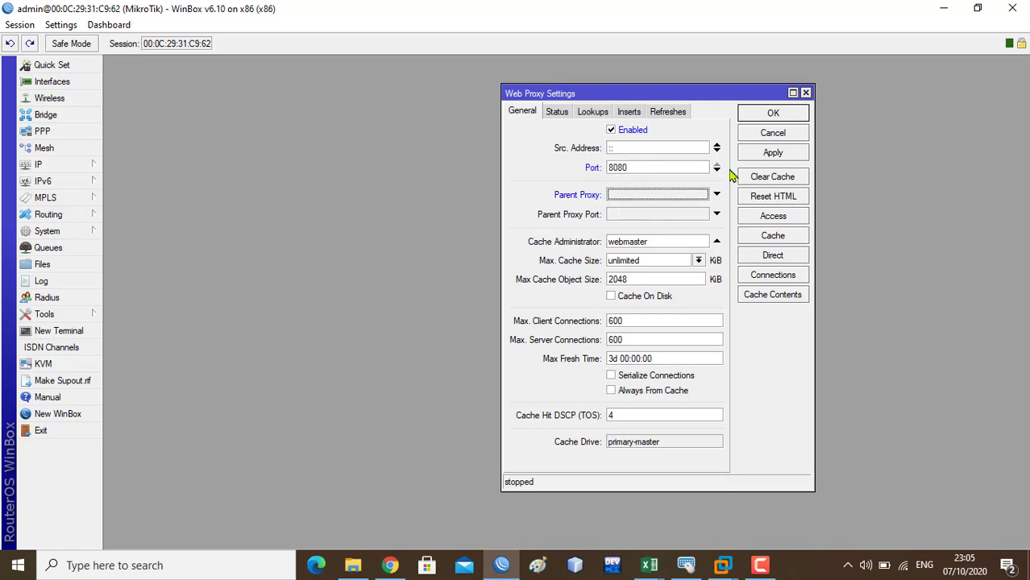
# - Replace the Cache Administrator value webmaster with an e-mail address
pyautogui.moveTo(686, 242); pyautogui.dragTo(568, 224)
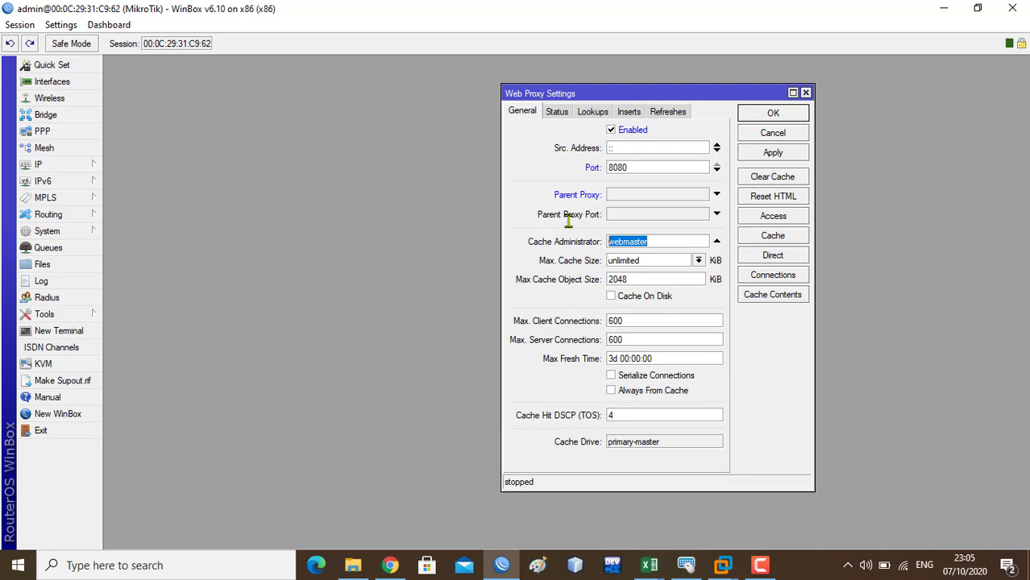
pyautogui.write('admin')
pyautogui.press('BackSpace')
pyautogui.press('BackSpace')
pyautogui.press('BackSpace')
pyautogui.press('BackSpace')
pyautogui.press('BackSpace')
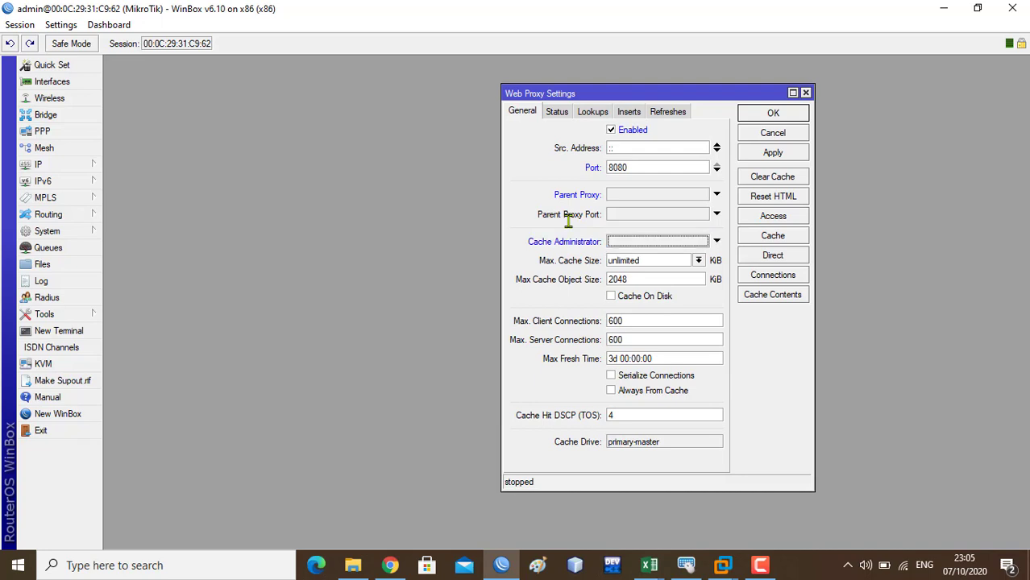
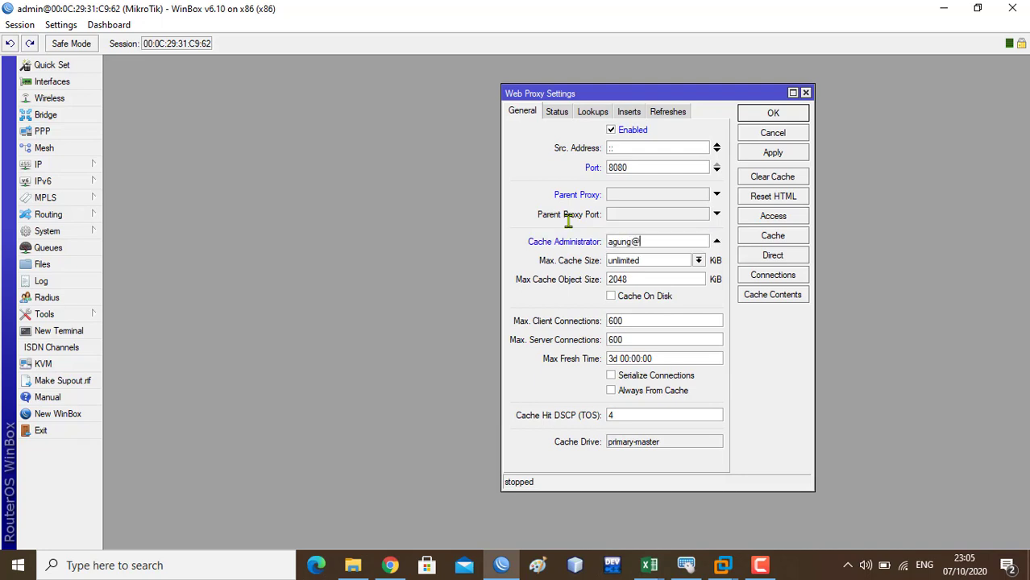
pyautogui.click(699, 261)
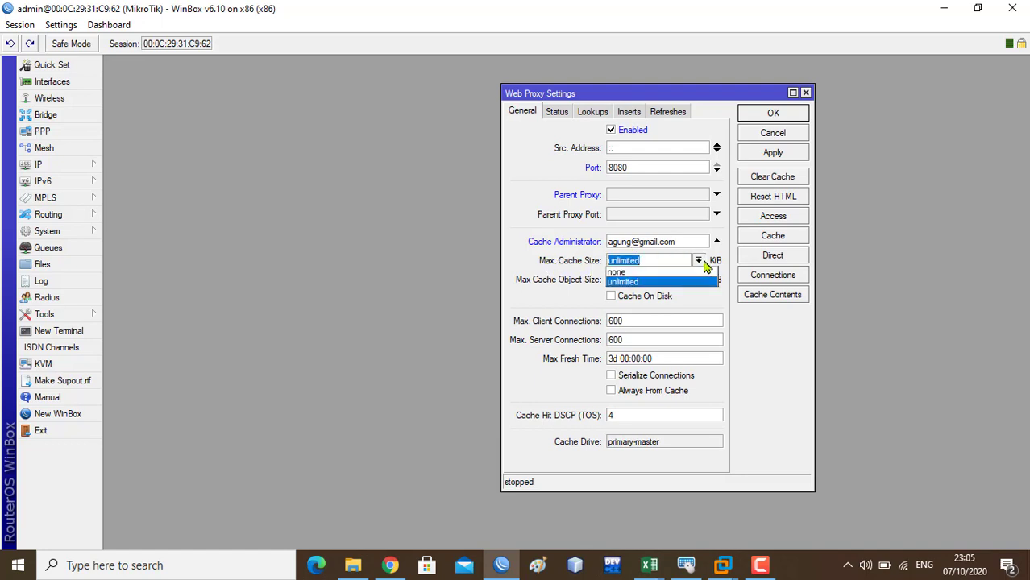
pyautogui.click(703, 263)
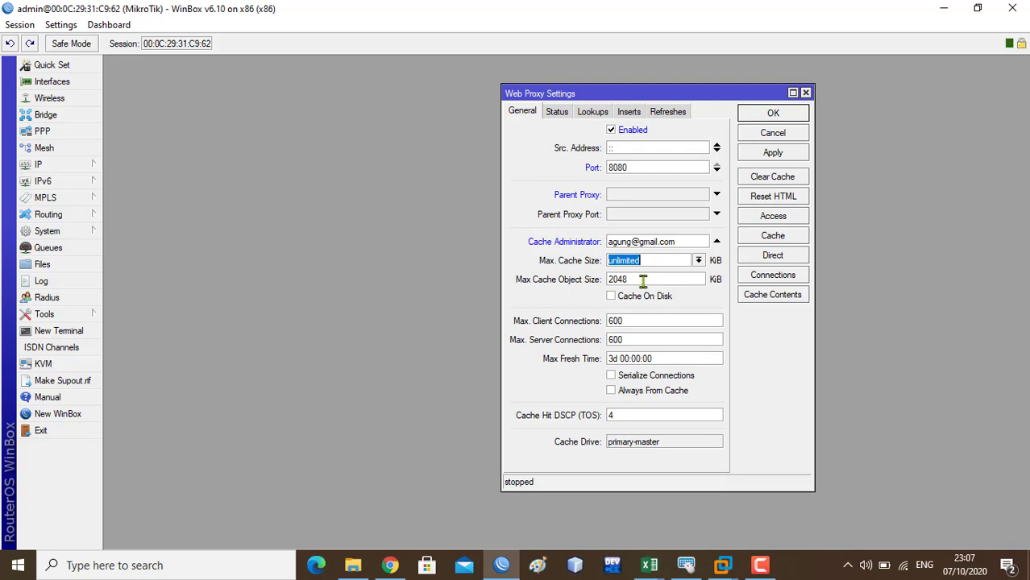
pyautogui.click(611, 300)
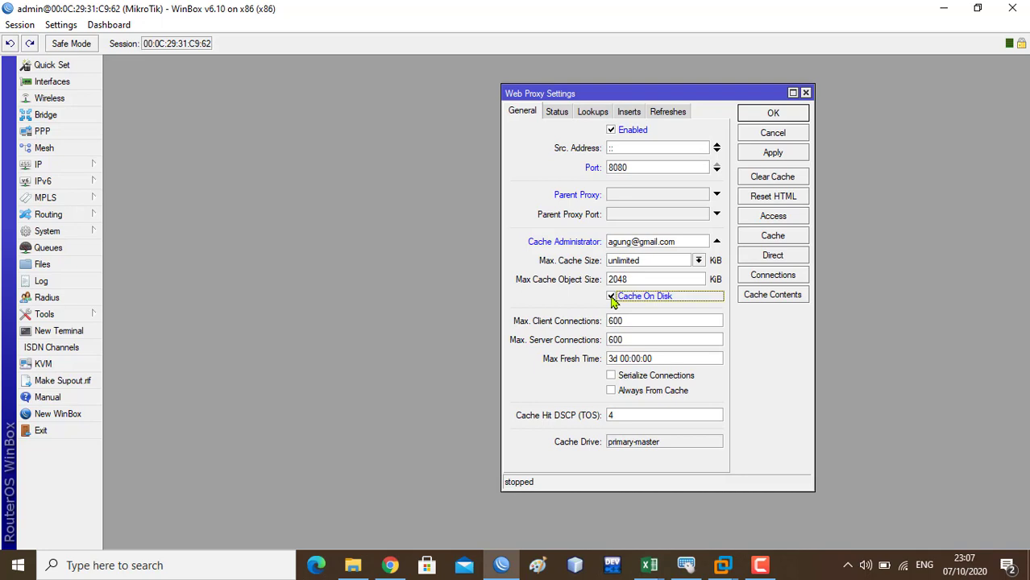
pyautogui.click(611, 298)
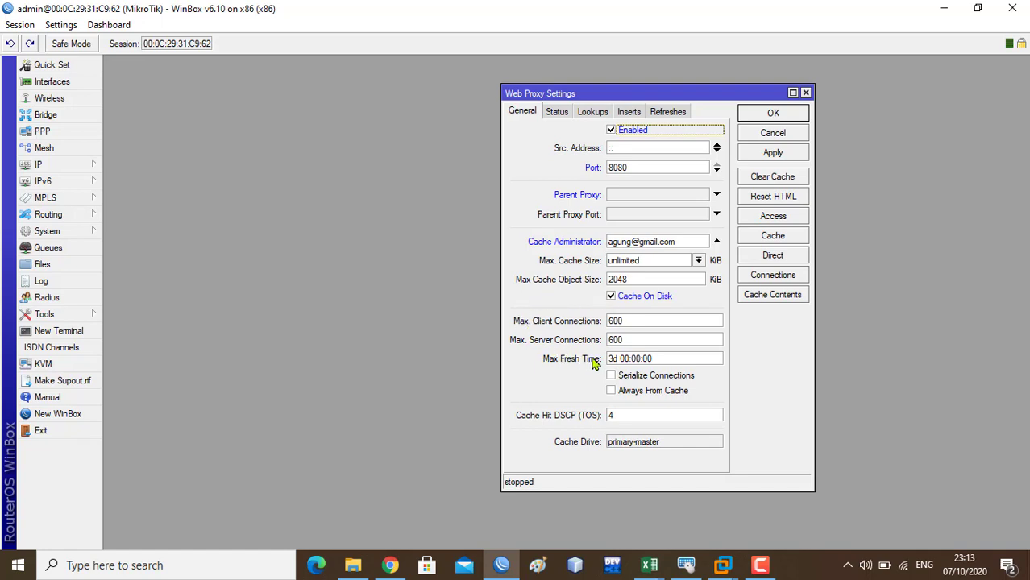
# - Turn on Cache On Disk and Always From Cache, then apply the web proxy settings
pyautogui.click(613, 359)
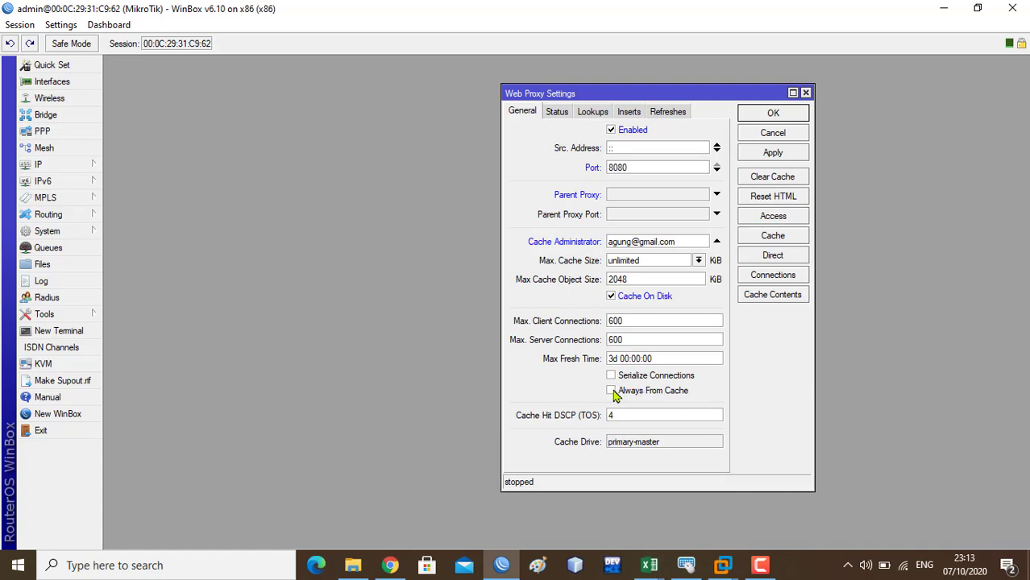
pyautogui.click(613, 393)
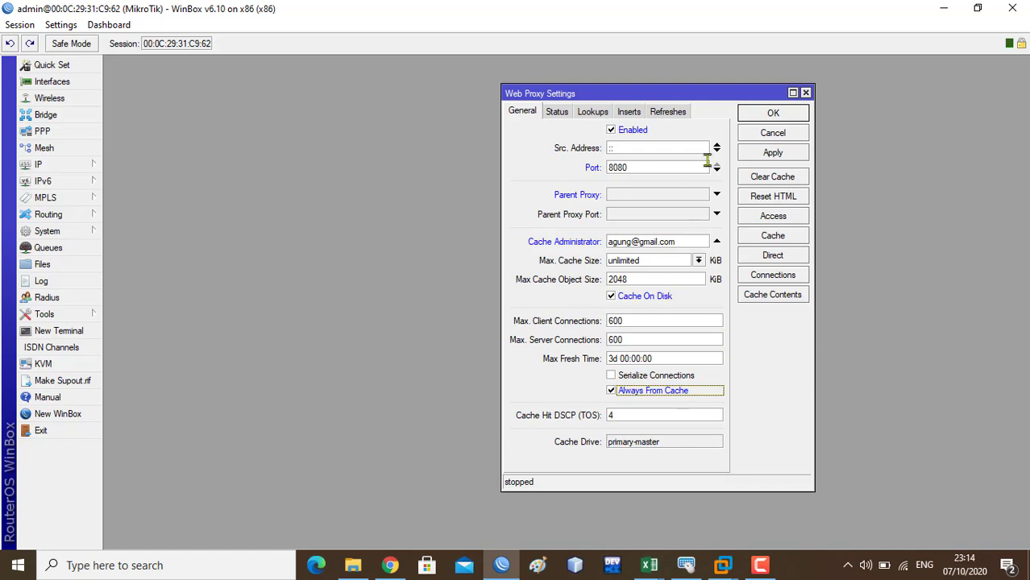
pyautogui.click(774, 154)
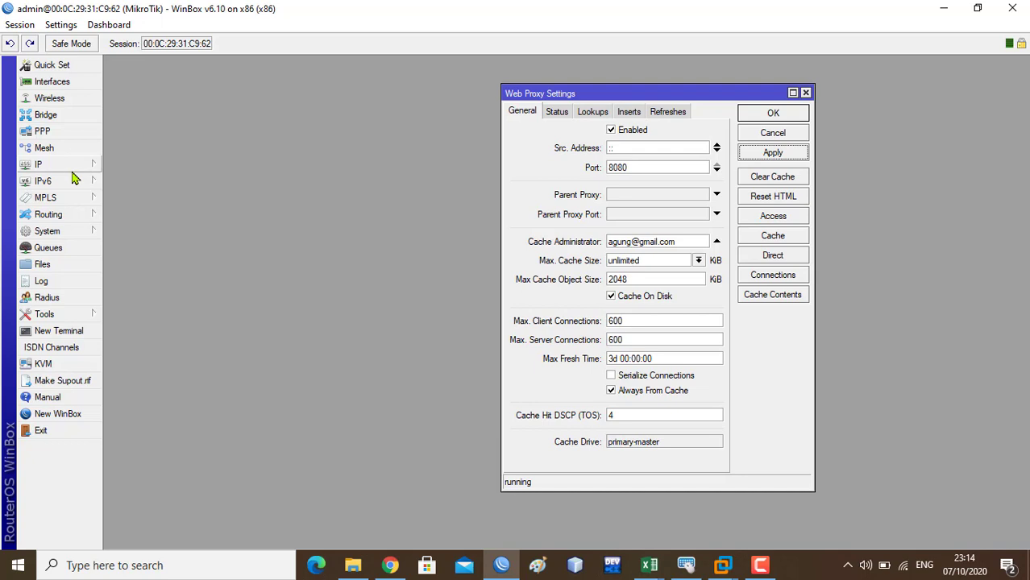
pyautogui.click(71, 168)
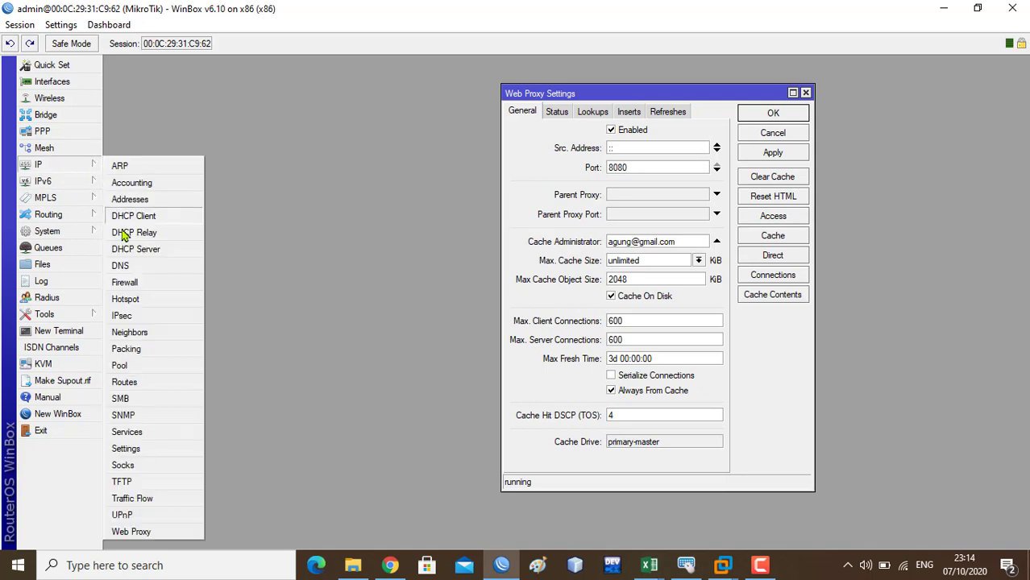
# - Create a new dstnat NAT rule matching TCP destination port 80 arriving on ether2-CLIENT
pyautogui.click(128, 283)
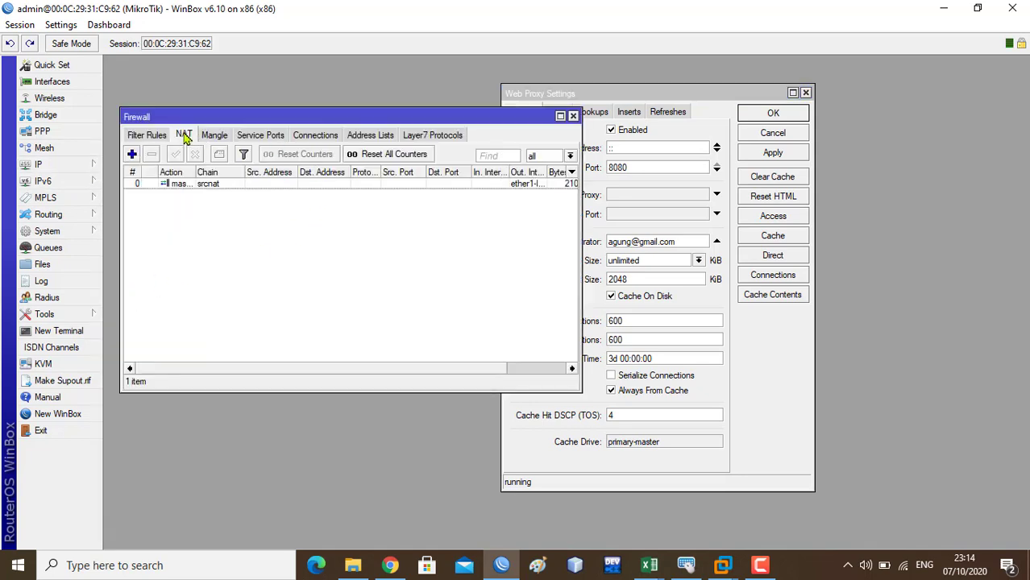
pyautogui.click(131, 154)
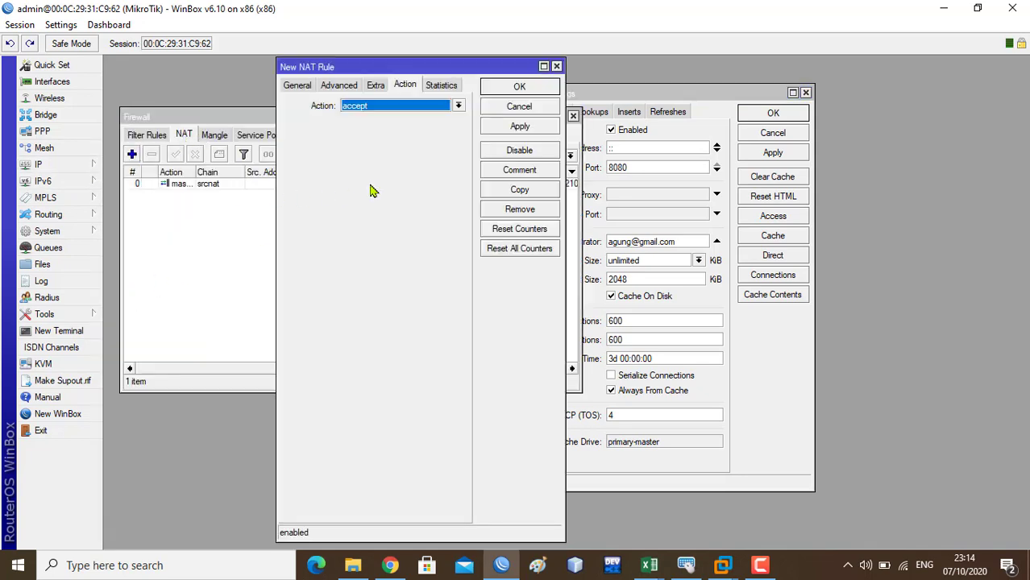
pyautogui.click(303, 86)
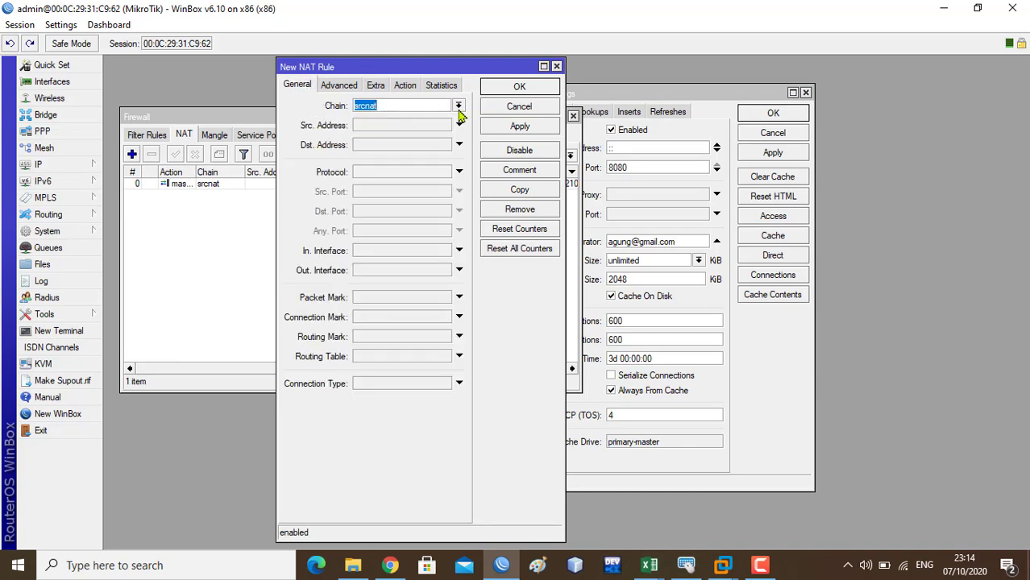
pyautogui.click(457, 107)
pyautogui.click(438, 126)
pyautogui.click(460, 254)
pyautogui.click(445, 252)
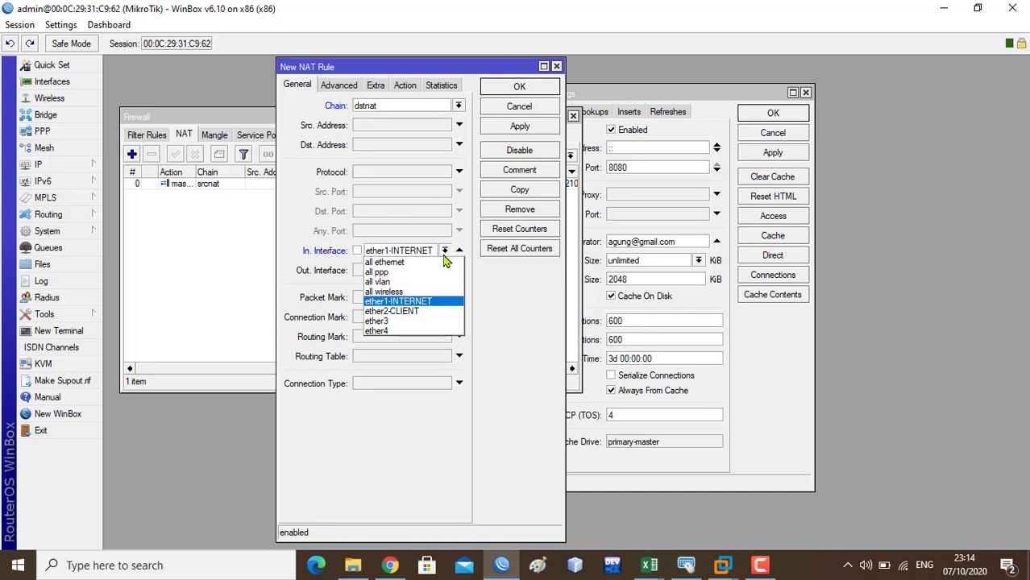
pyautogui.click(427, 311)
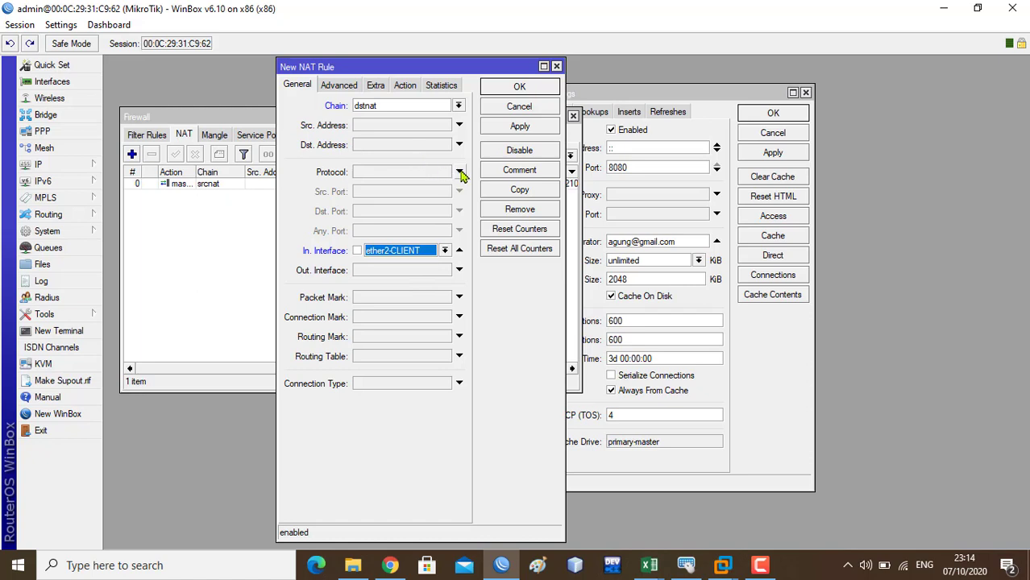
pyautogui.click(460, 172)
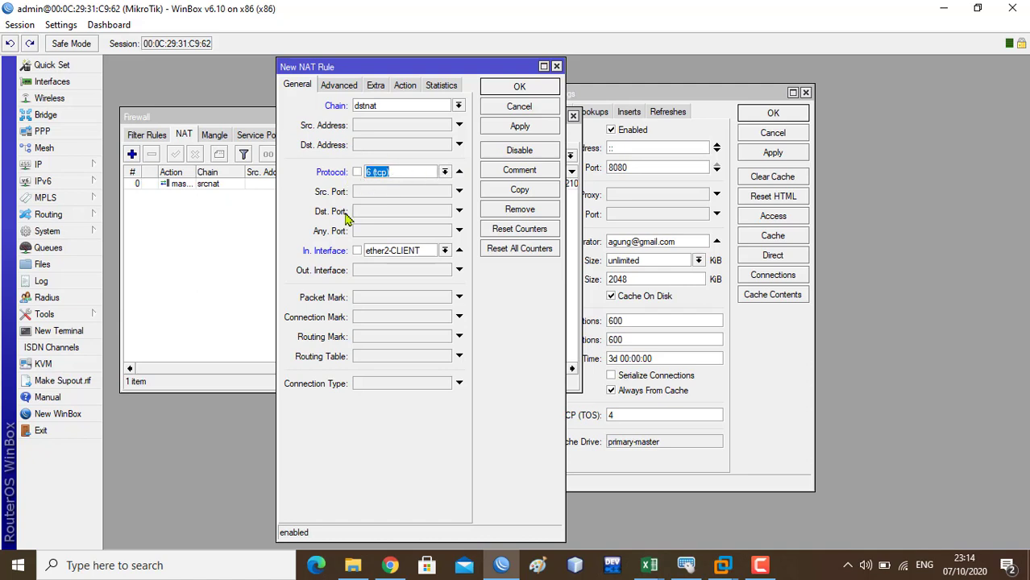
pyautogui.click(384, 213)
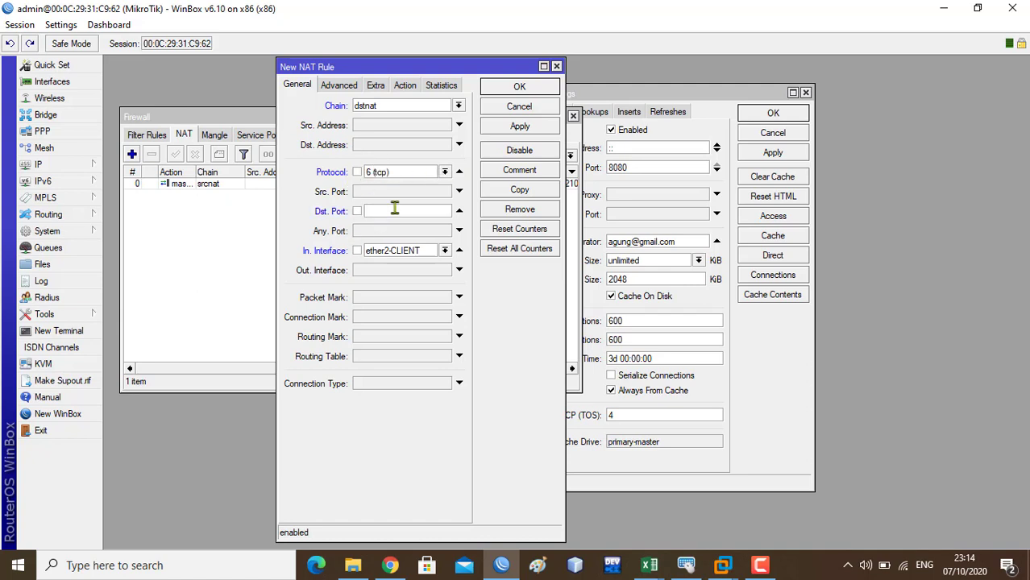
pyautogui.write('80')
# - Set the NAT rule's action to redirect with To Ports 8080, then apply and close it
pyautogui.click(405, 86)
pyautogui.click(391, 106)
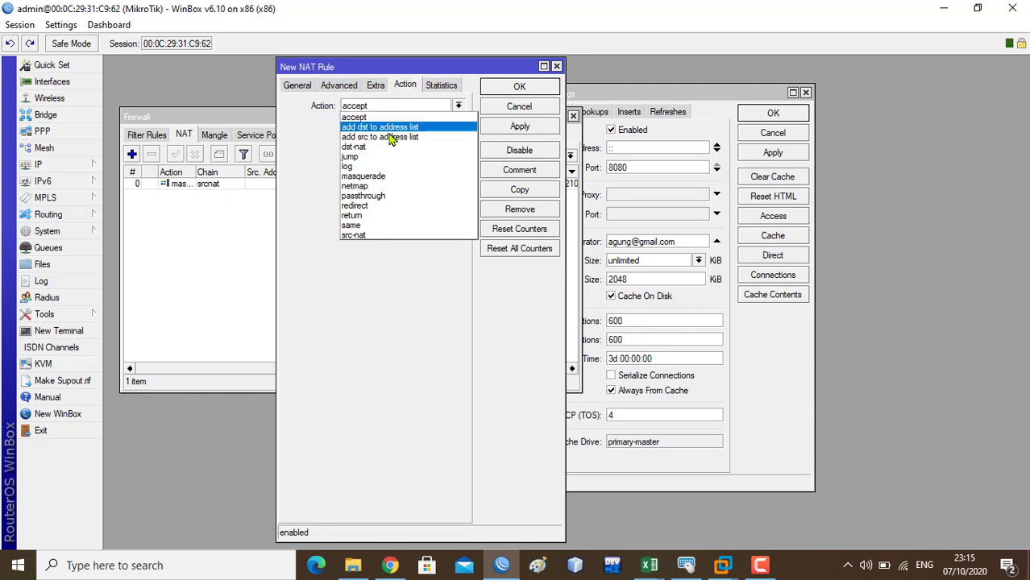
pyautogui.click(386, 206)
pyautogui.click(375, 126)
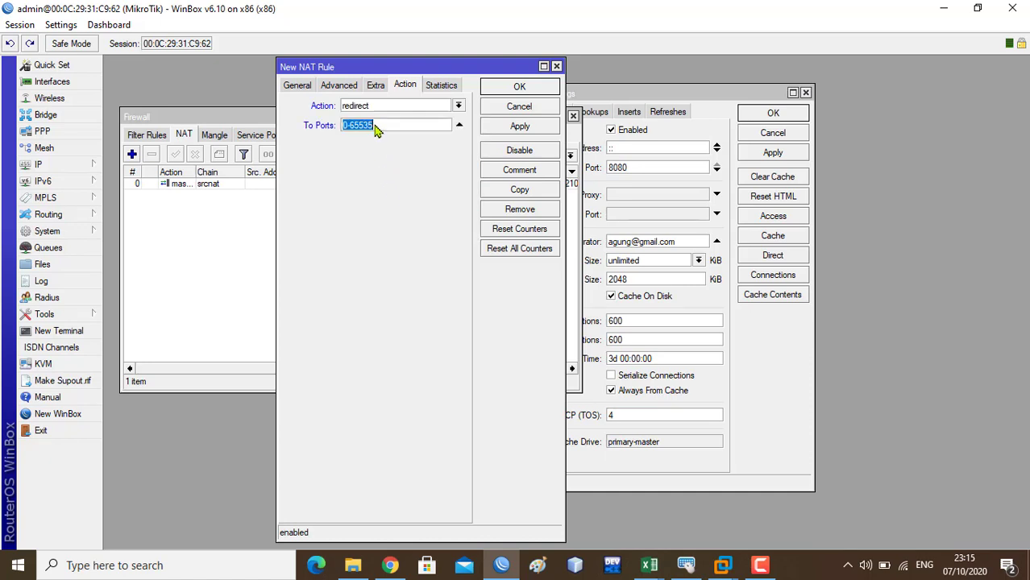
pyautogui.write('9')
pyautogui.press('BackSpace')
pyautogui.press('BackSpace')
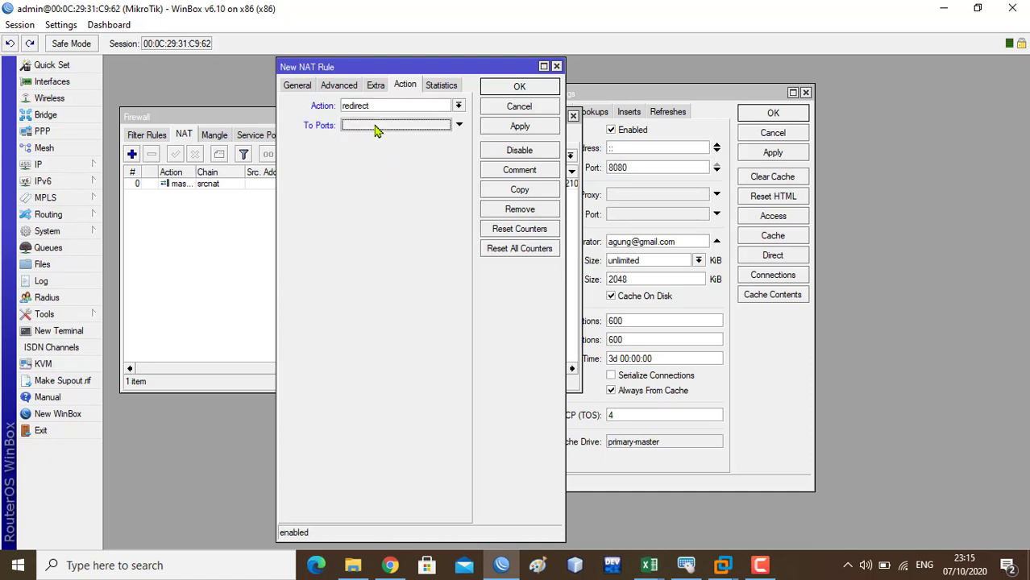
pyautogui.write('8-8')
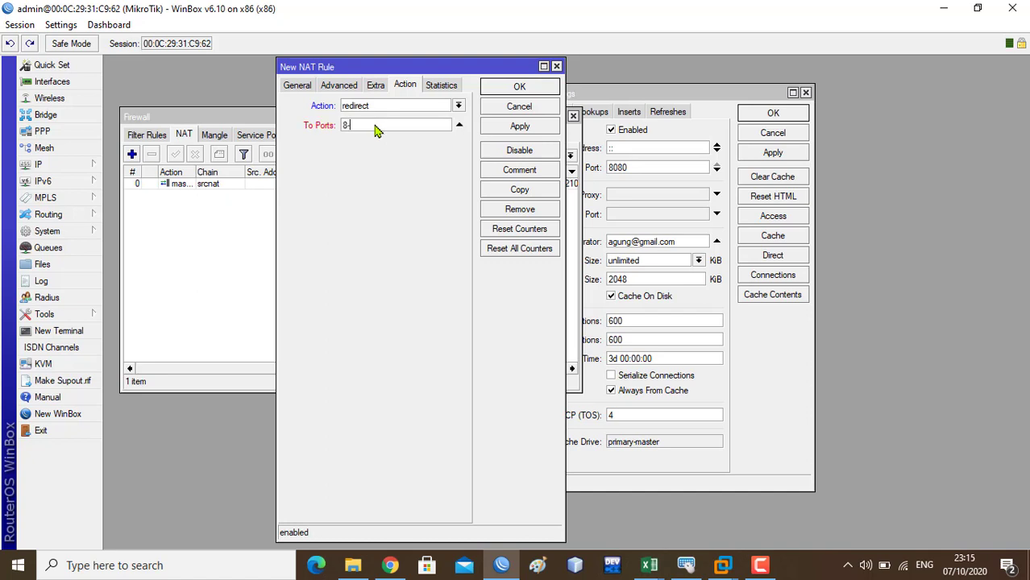
pyautogui.press('BackSpace')
pyautogui.press('BackSpace')
pyautogui.write('080')
pyautogui.click(522, 136)
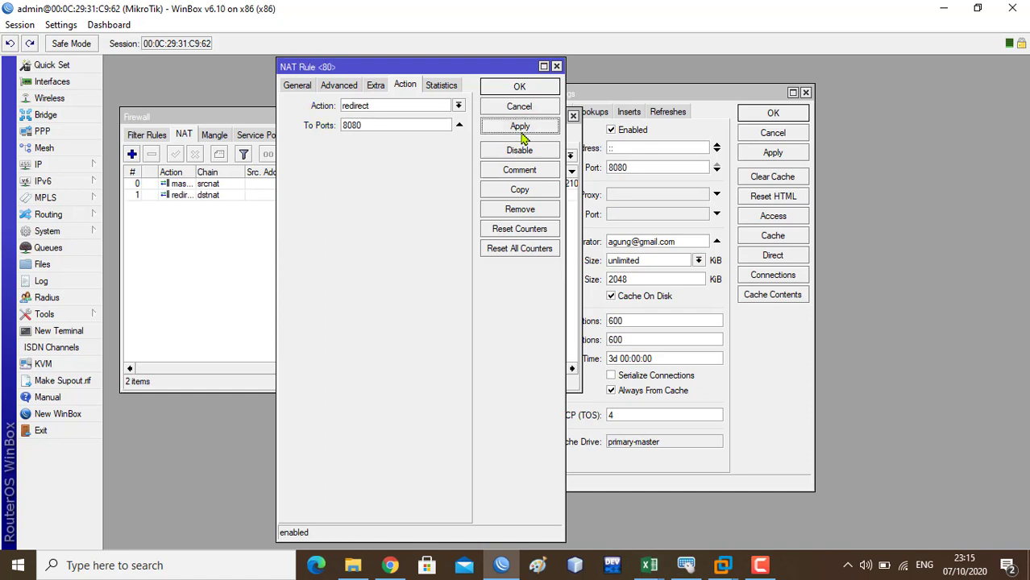
pyautogui.click(517, 87)
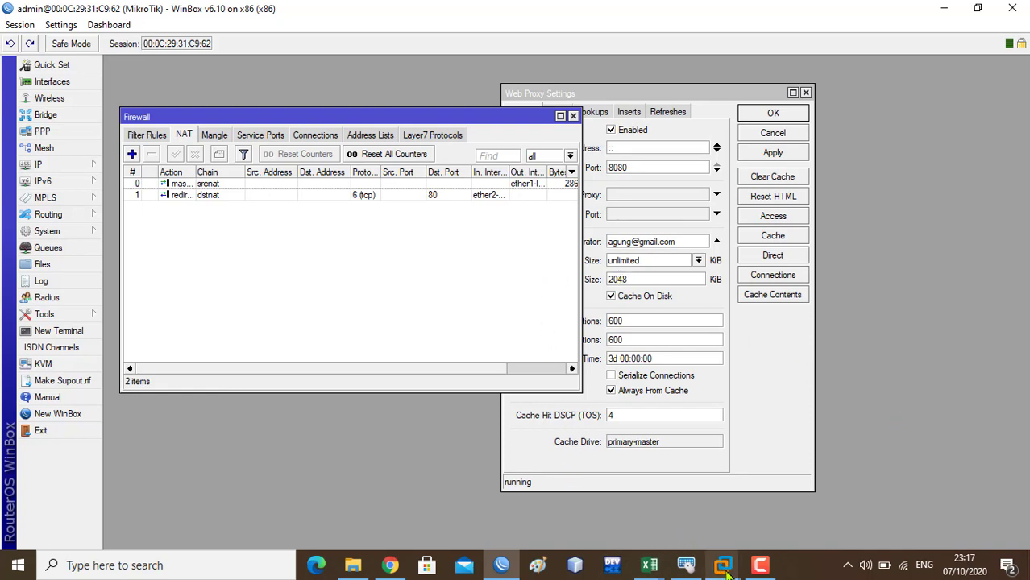
# - Bring up the WINDOWS 7 (2) VM, launch Firefox in it, and return to WinBox
pyautogui.moveTo(724, 567)
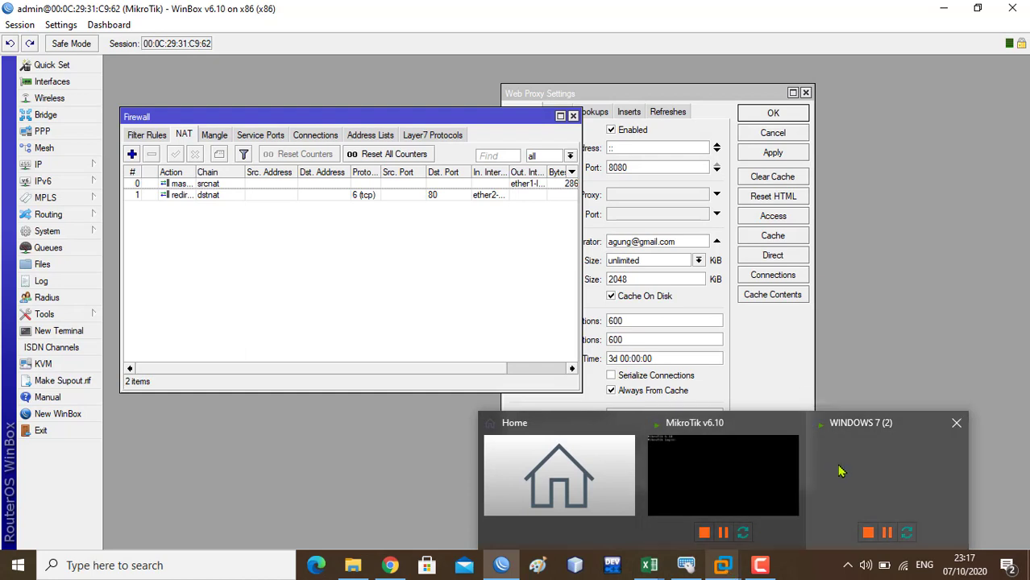
pyautogui.click(842, 472)
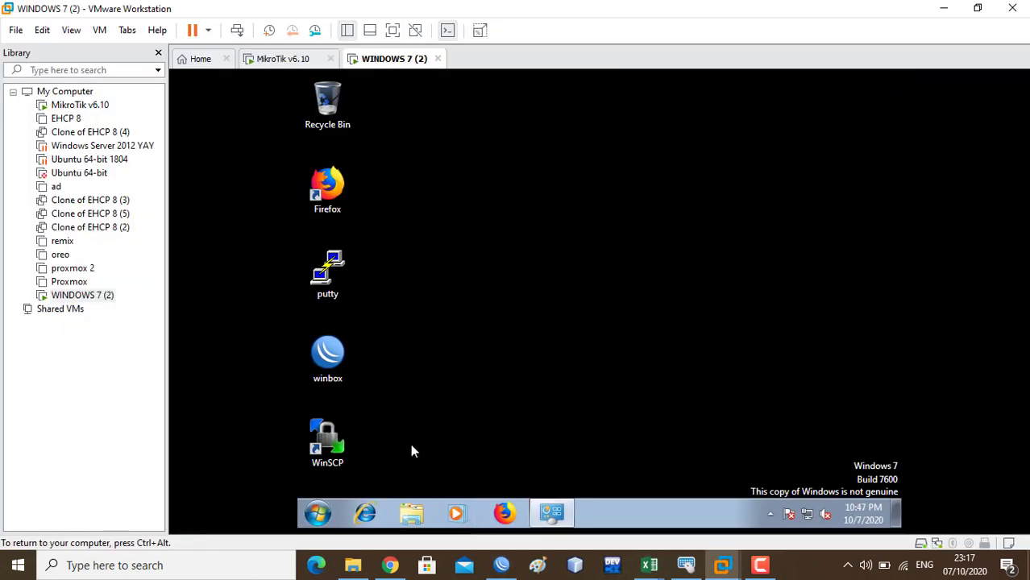
pyautogui.click(506, 515)
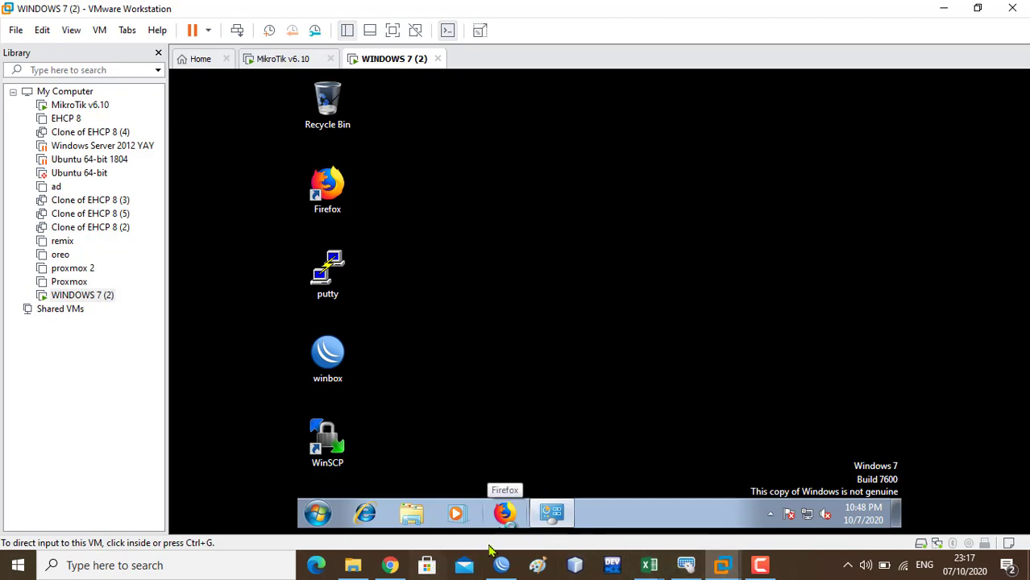
pyautogui.click(504, 569)
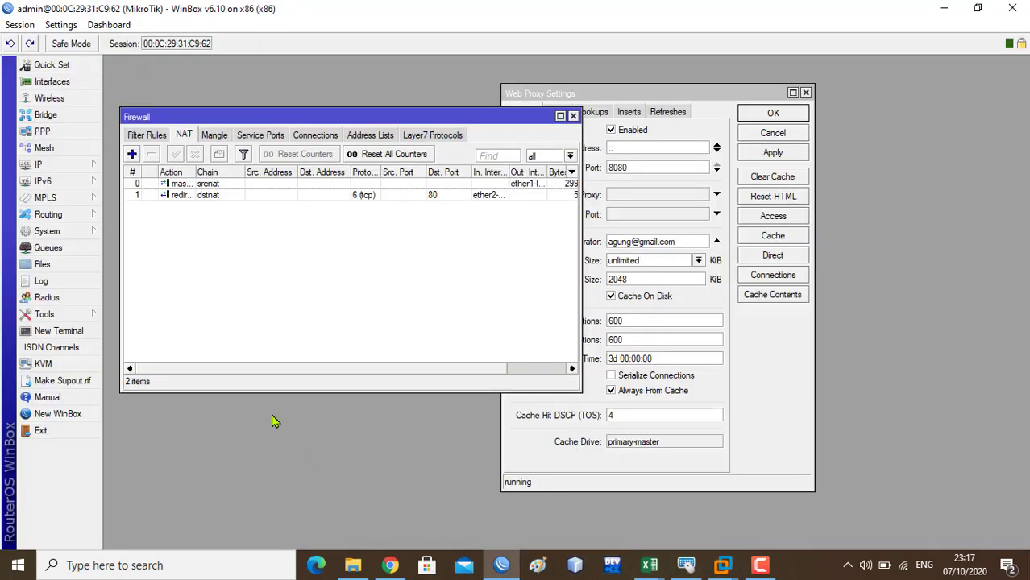
# - Select the dstnat redirect rule in the NAT list to check its byte and packet counters
pyautogui.click(388, 370)
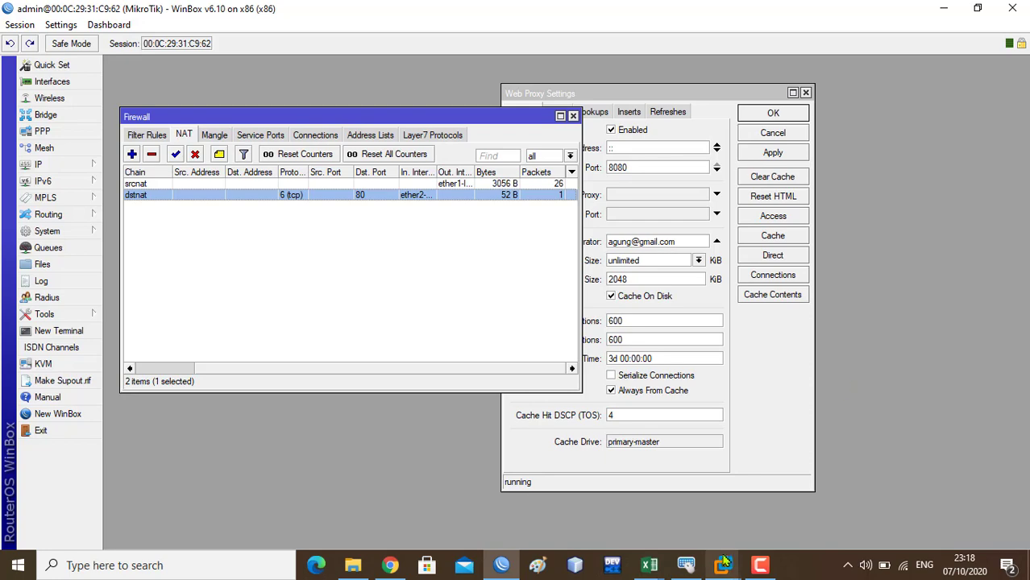
pyautogui.moveTo(724, 567)
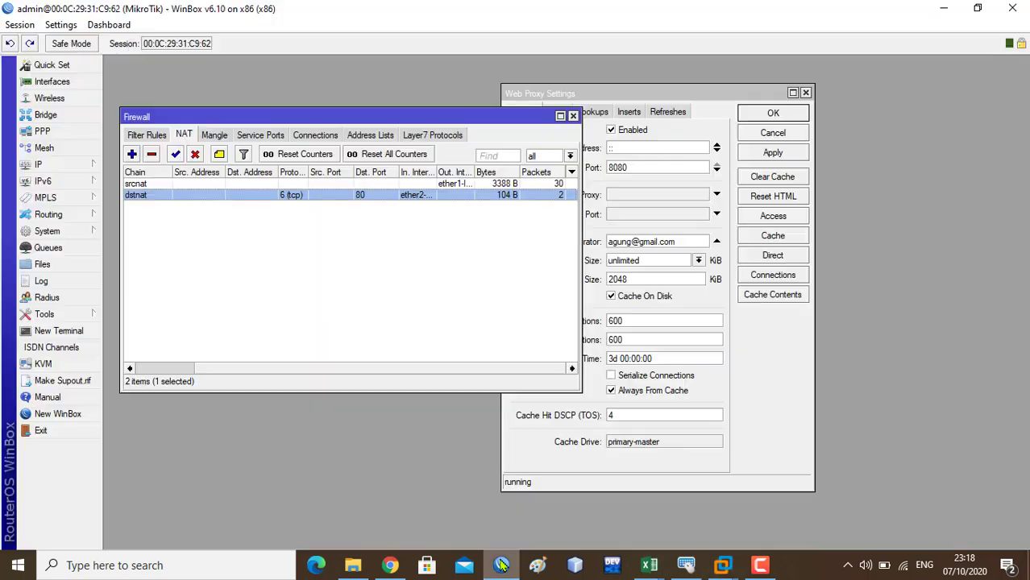
# - Check on the Windows 7 VM while Firefox updates, then minimize it back to WinBox
pyautogui.click(501, 565)
pyautogui.click(501, 565)
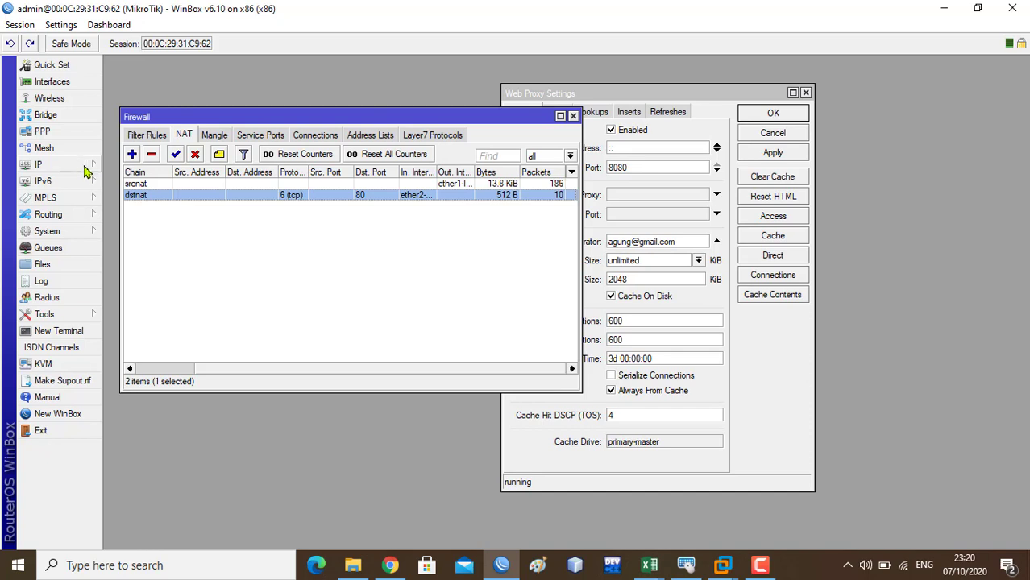
# - Open IP > Hotspot and view the Servers list, which has no servers yet
pyautogui.click(88, 167)
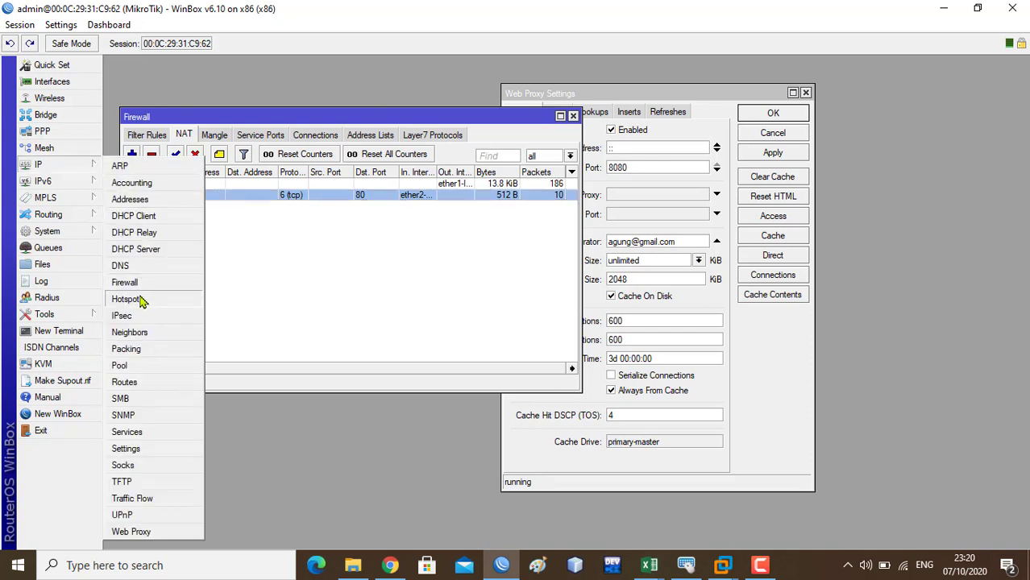
pyautogui.click(140, 300)
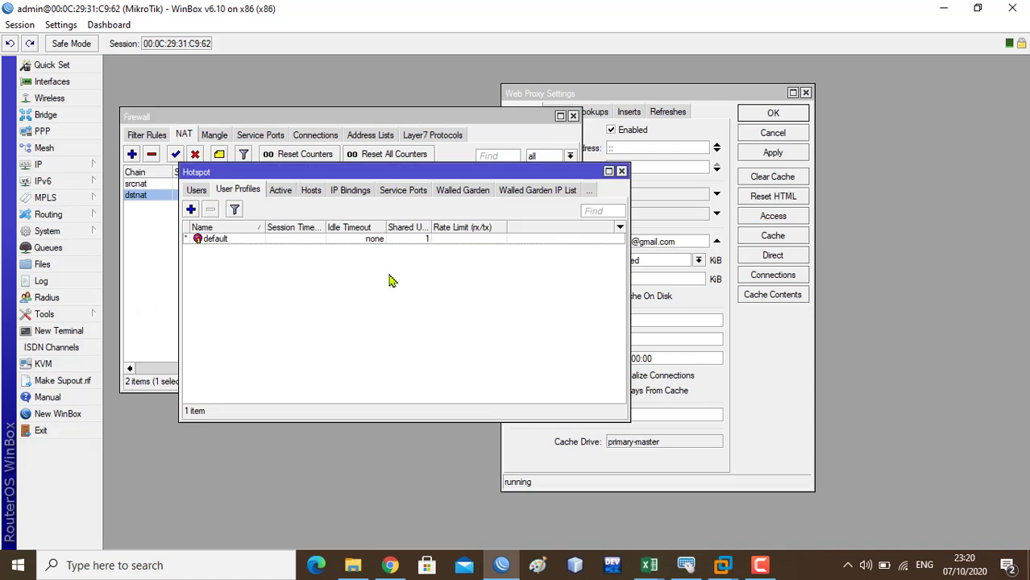
pyautogui.click(227, 194)
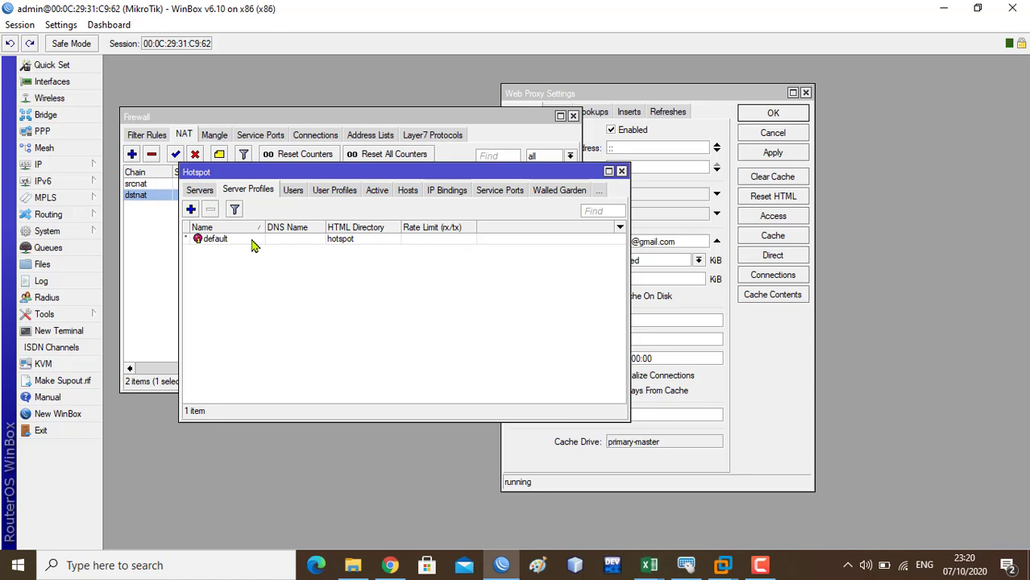
pyautogui.click(202, 192)
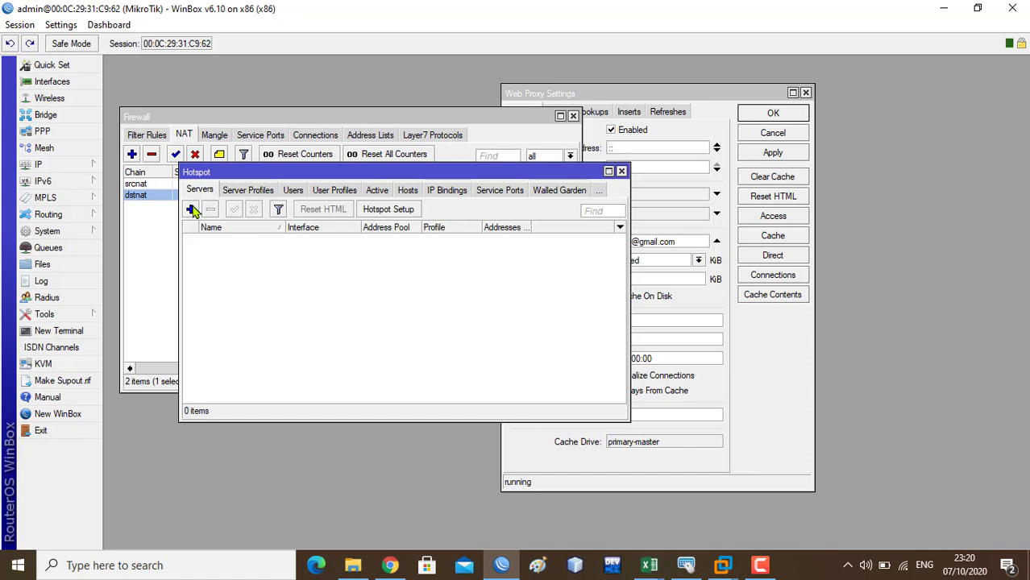
# - Create hotspot server Client1 on ether2-CLIENT using pool CLIENT-DHCP and profile default
pyautogui.click(191, 209)
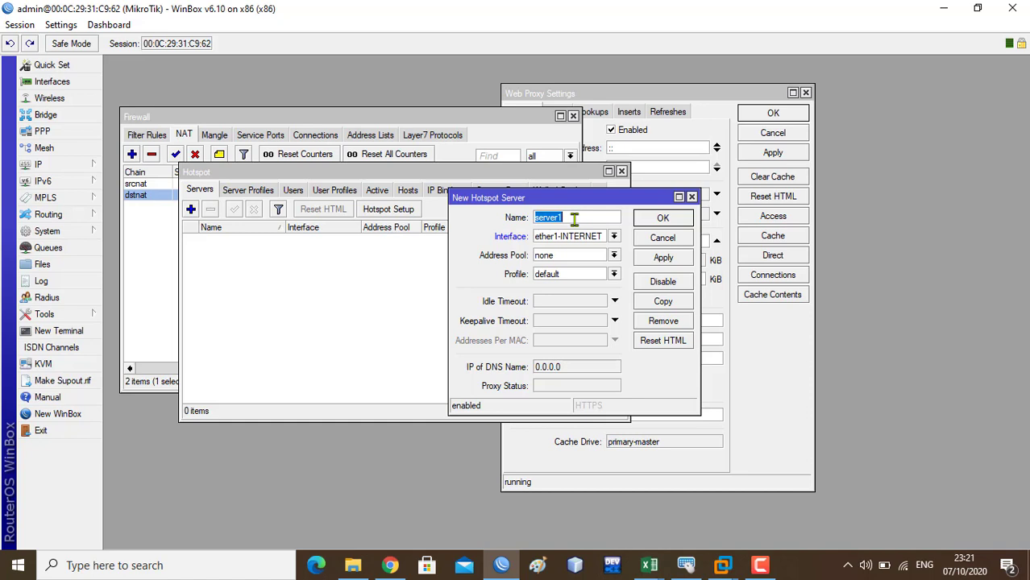
pyautogui.write('Client1')
pyautogui.click(606, 237)
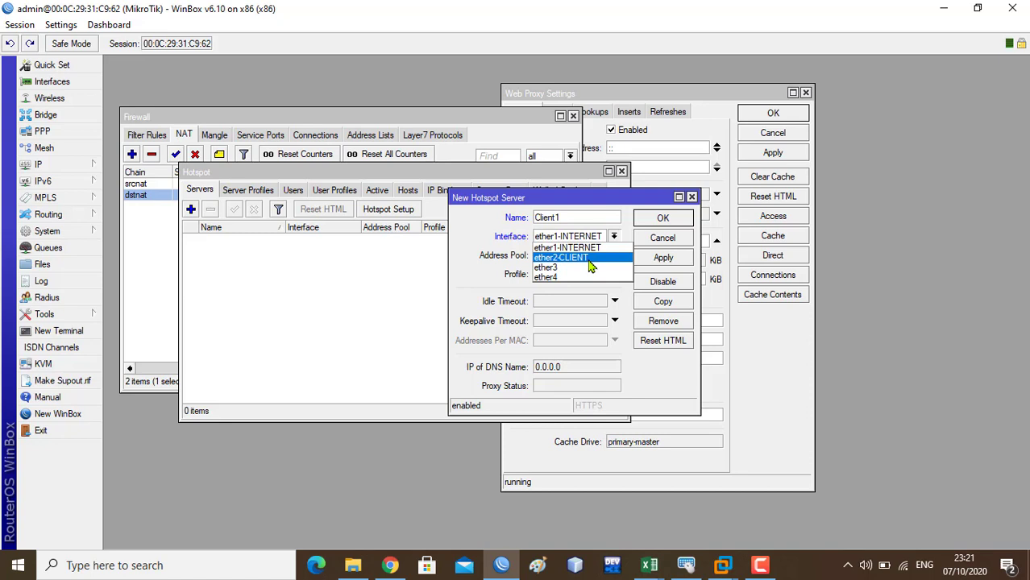
pyautogui.click(586, 258)
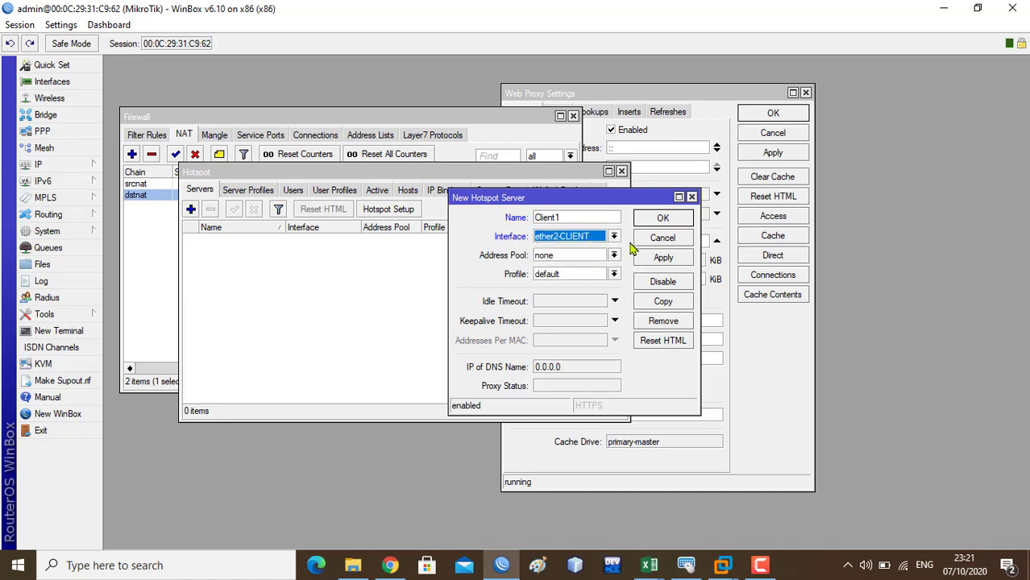
pyautogui.click(615, 255)
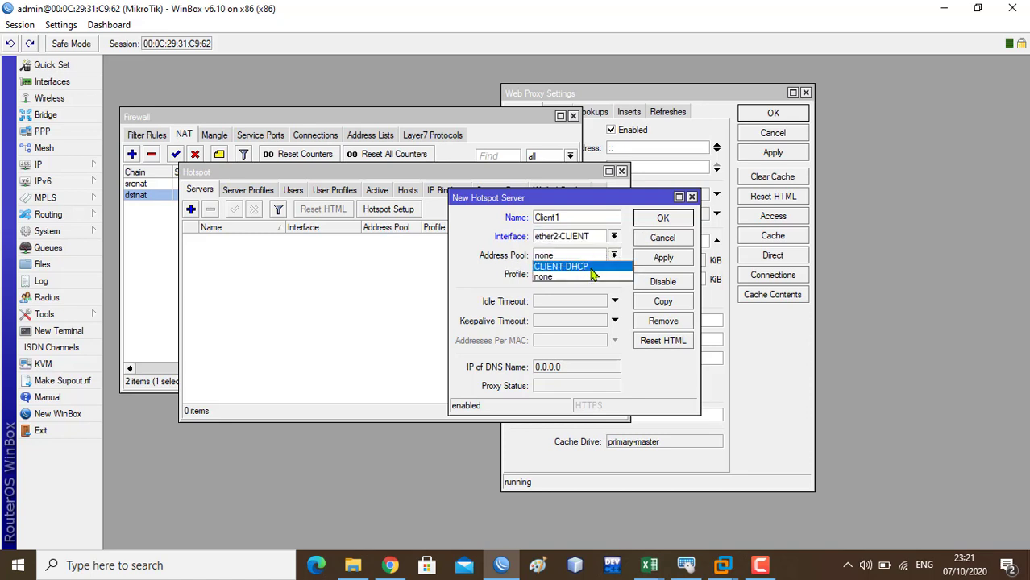
pyautogui.click(591, 269)
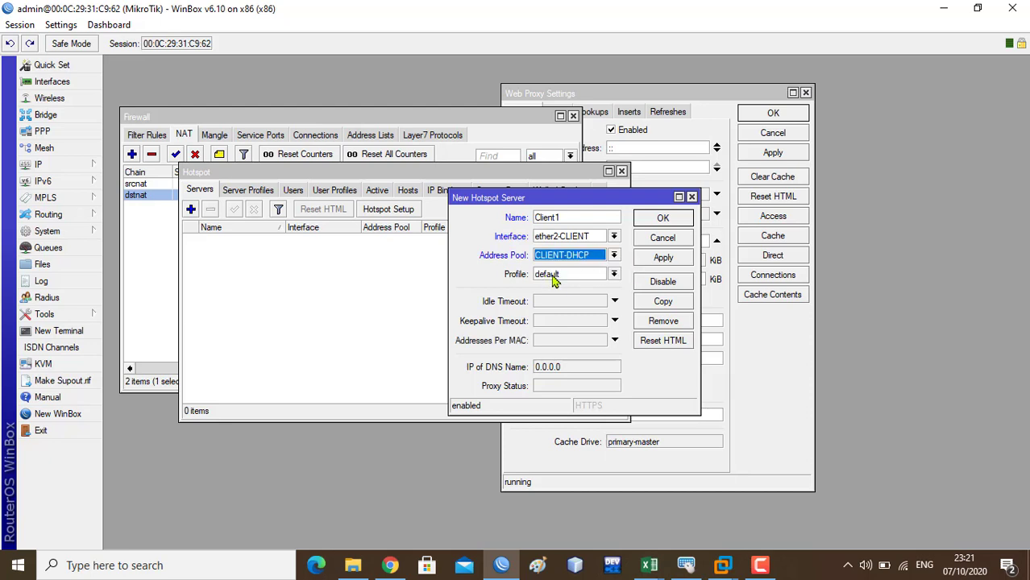
pyautogui.click(614, 275)
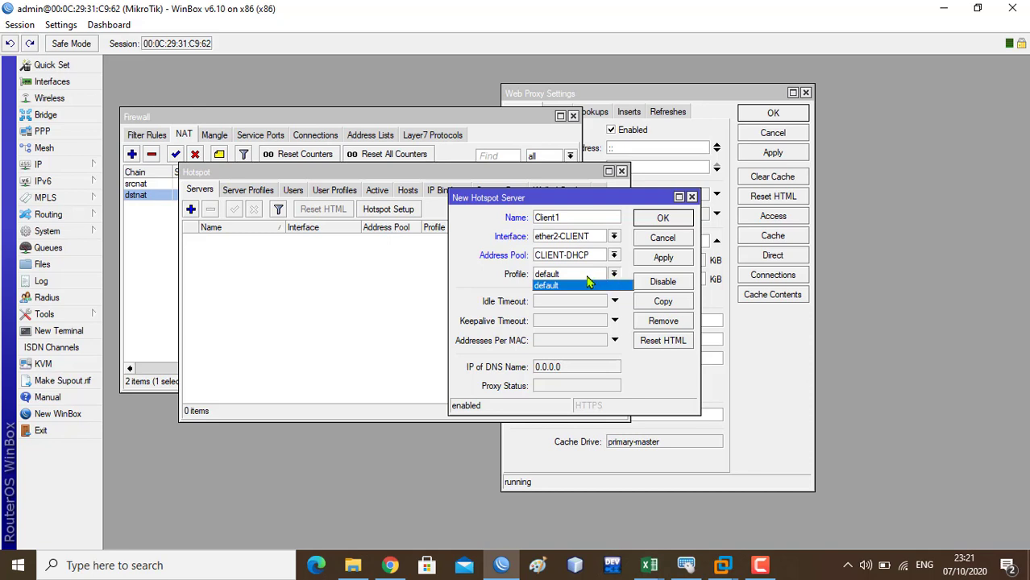
pyautogui.click(560, 287)
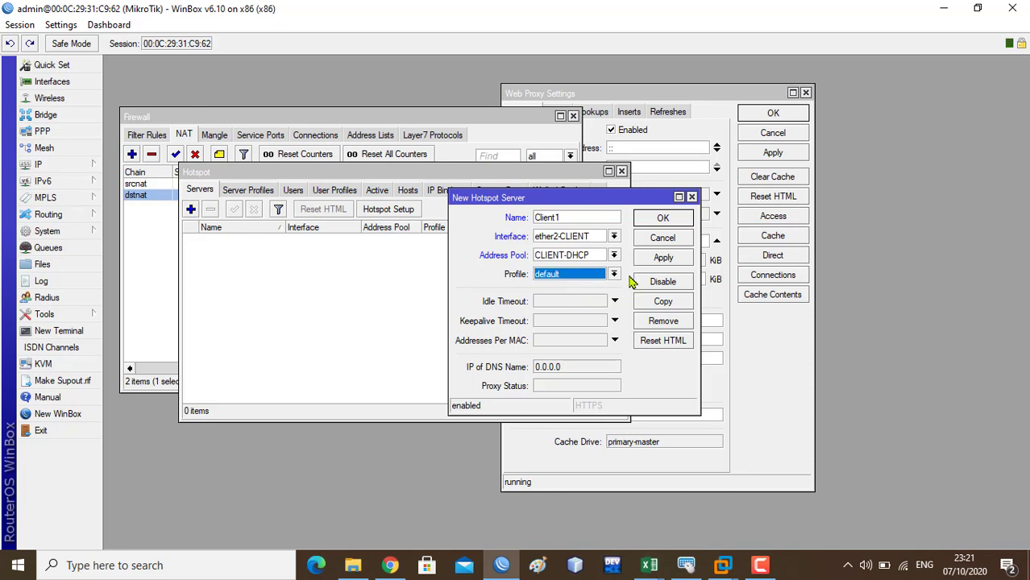
pyautogui.click(664, 258)
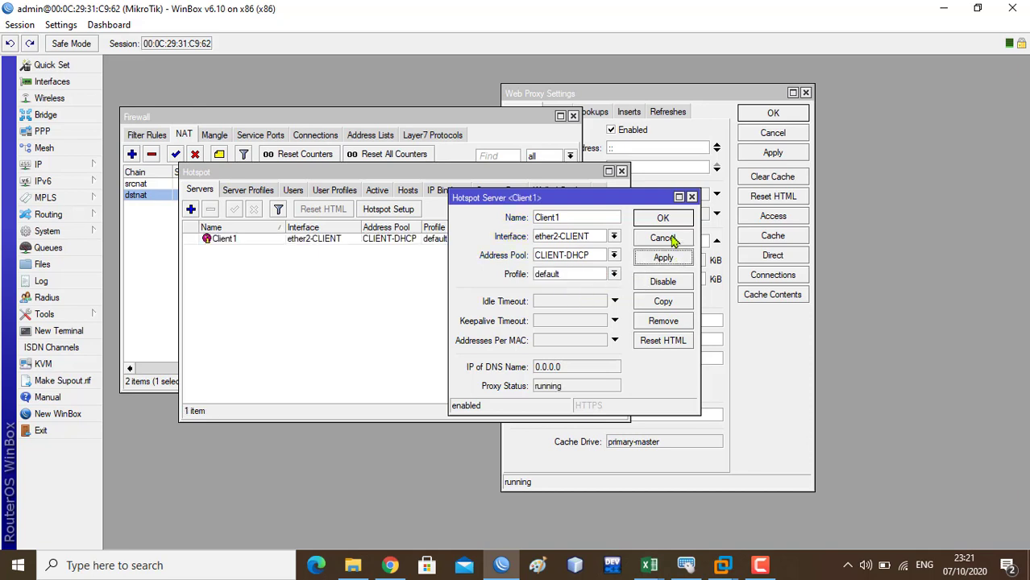
pyautogui.click(662, 219)
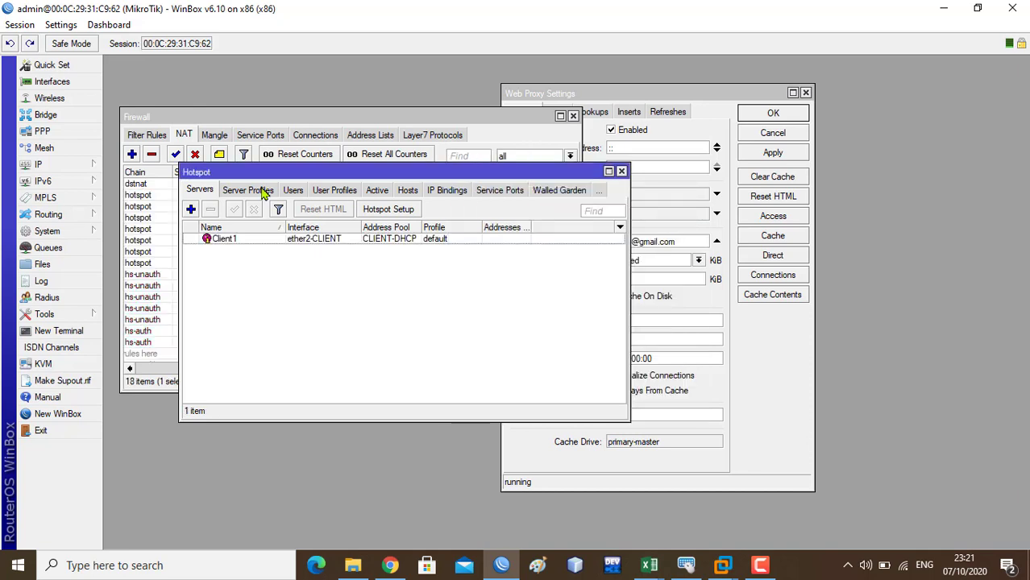
# - In the default server profile's login methods, enable HTTPS and HTTP PAP and disable Cookie
pyautogui.click(262, 192)
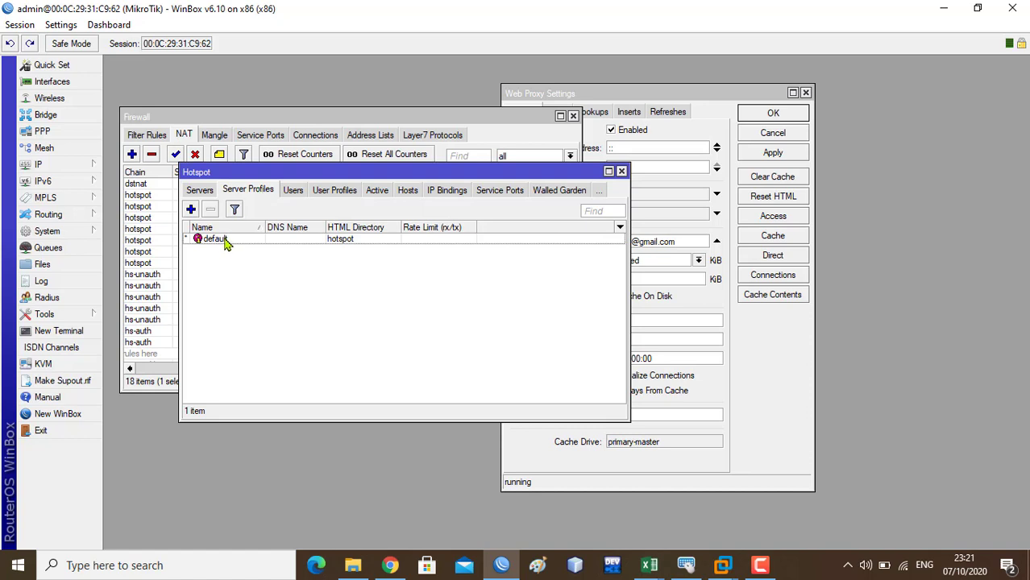
pyautogui.doubleClick(225, 242)
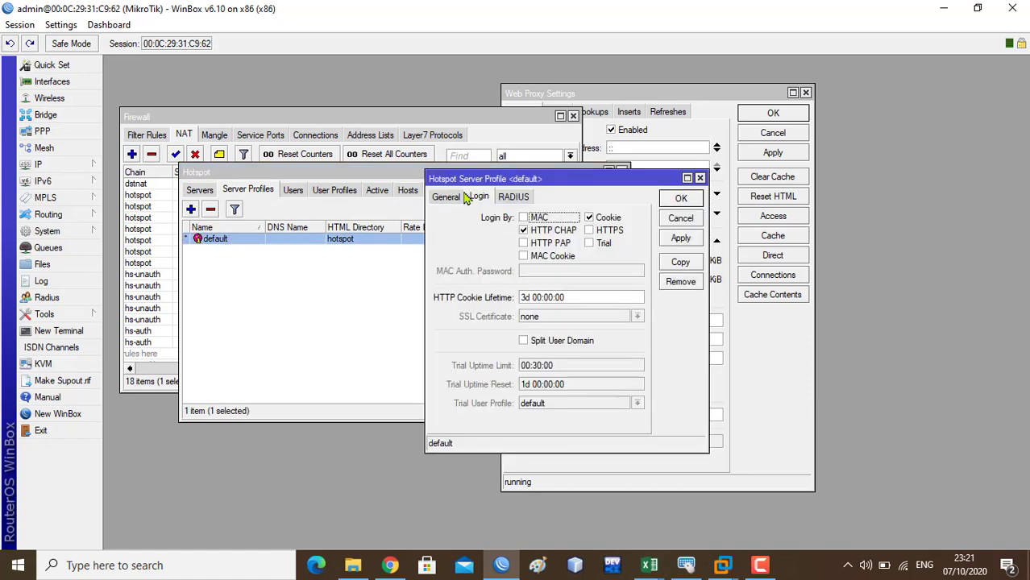
pyautogui.click(456, 198)
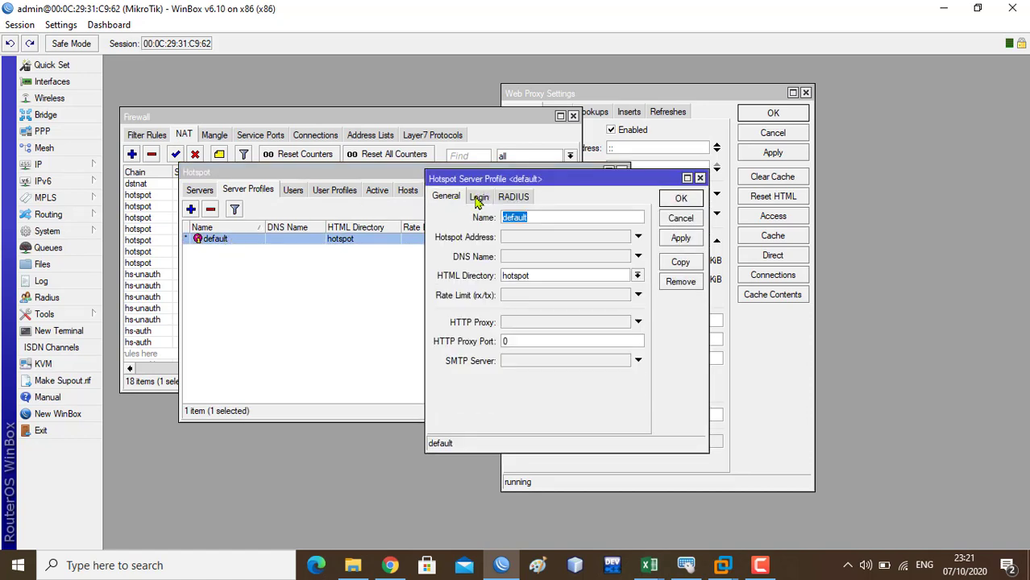
pyautogui.click(478, 199)
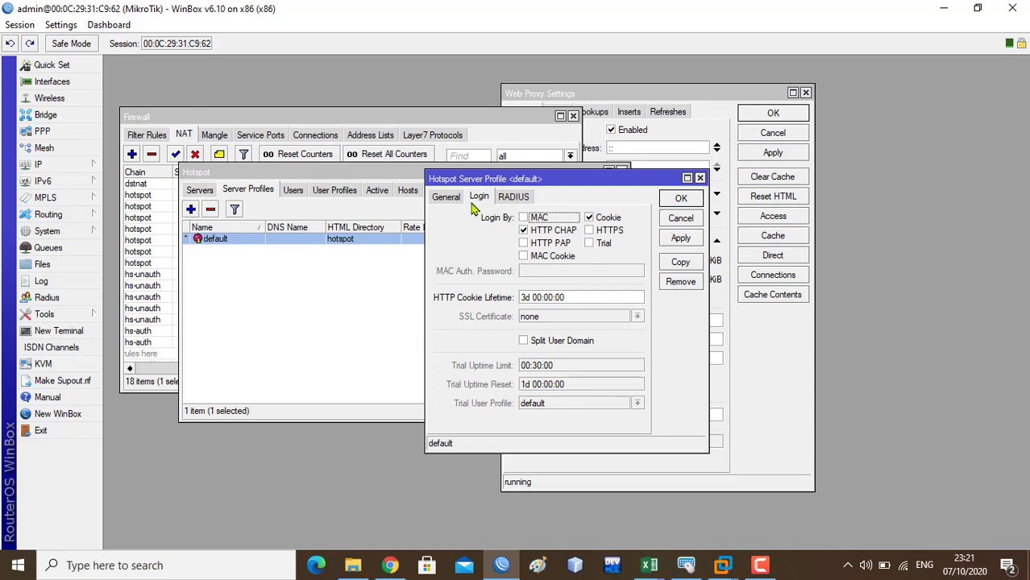
pyautogui.click(597, 234)
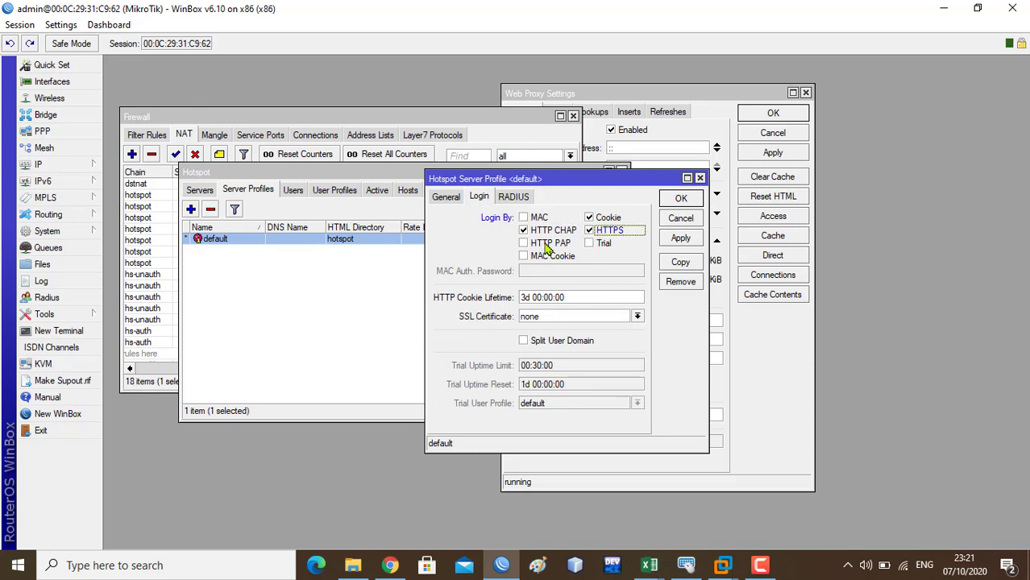
pyautogui.click(545, 245)
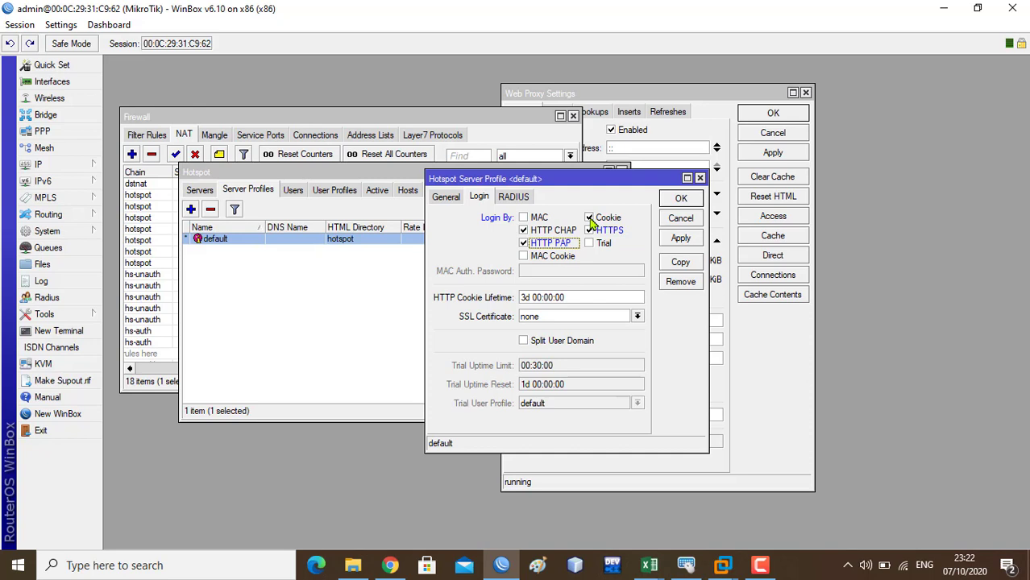
pyautogui.click(590, 219)
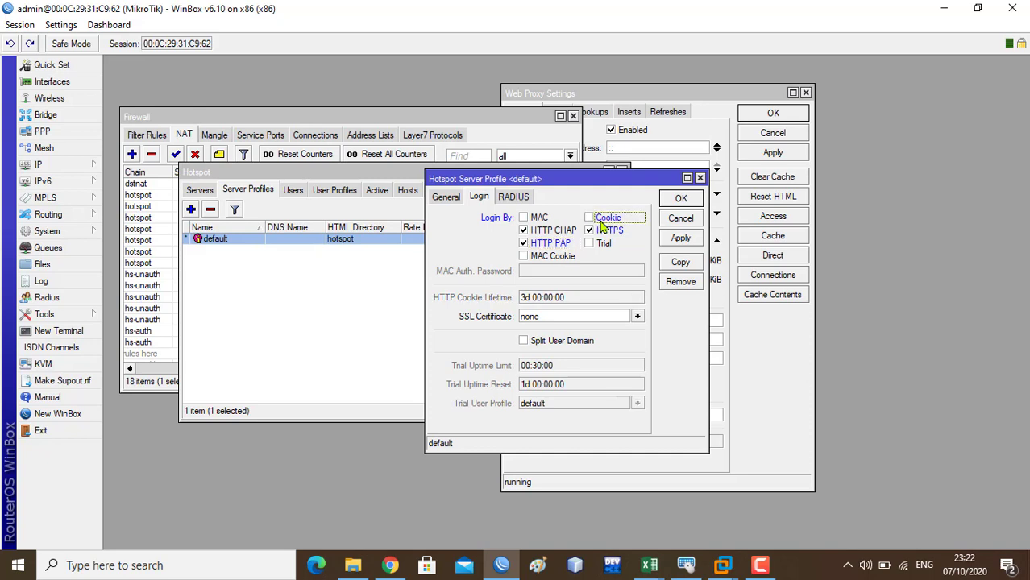
pyautogui.click(681, 239)
pyautogui.click(682, 199)
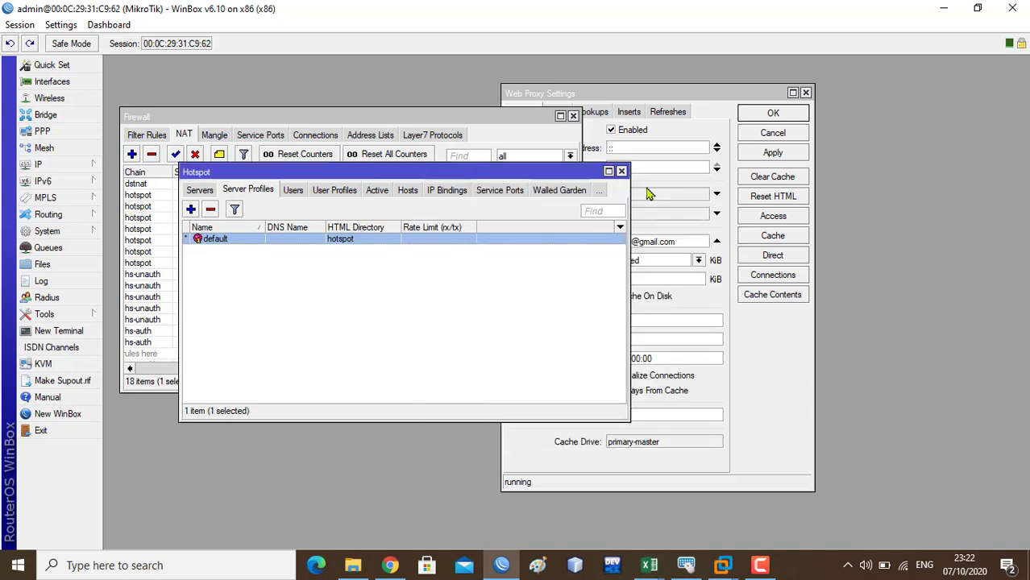
# - Create user profile mahasiswa: pool CLIENT-DHCP, Shared Users 5, Rate Limit 512k/512k
pyautogui.click(332, 195)
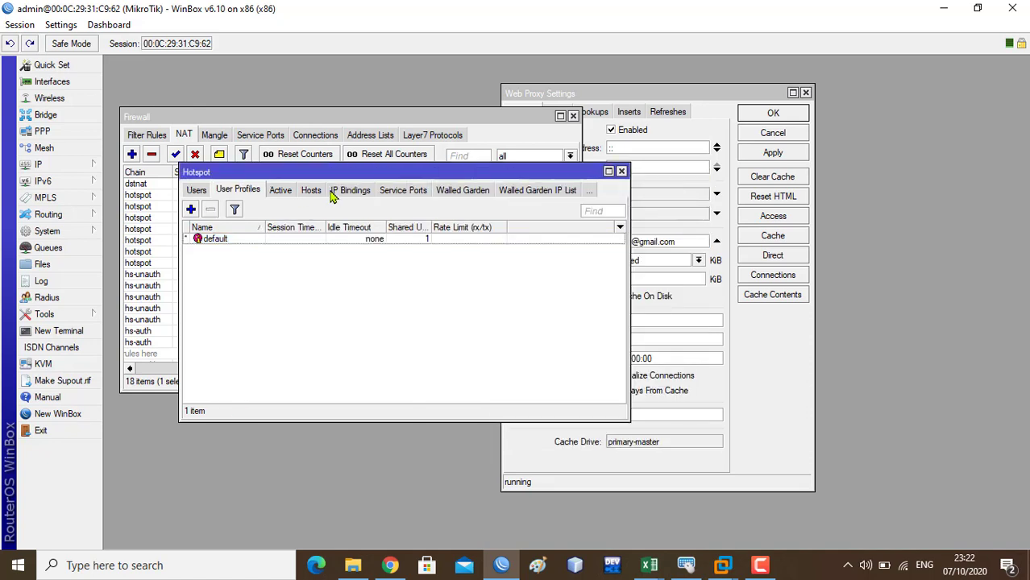
pyautogui.click(191, 210)
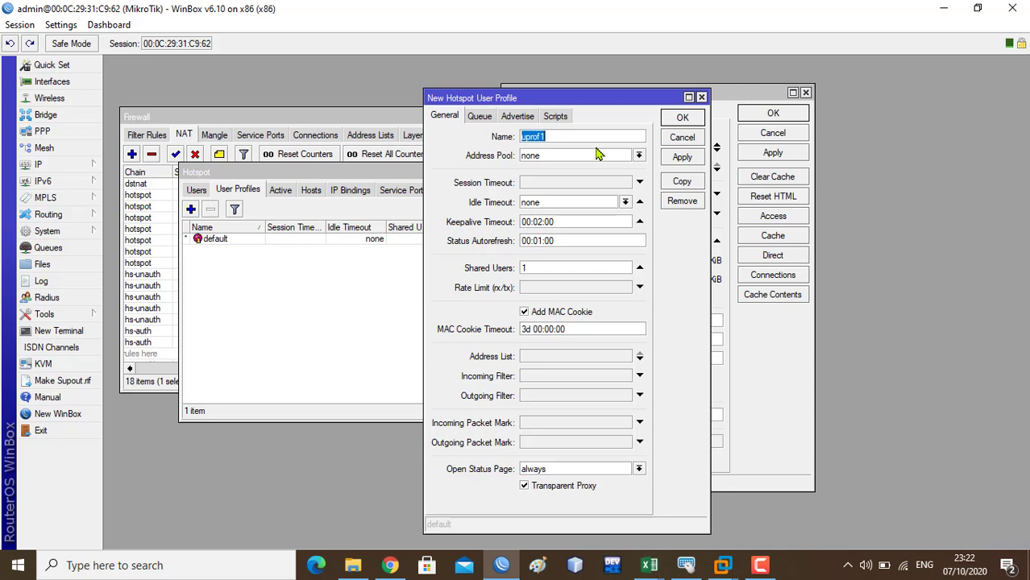
pyautogui.write('mahasiswa')
pyautogui.click(638, 156)
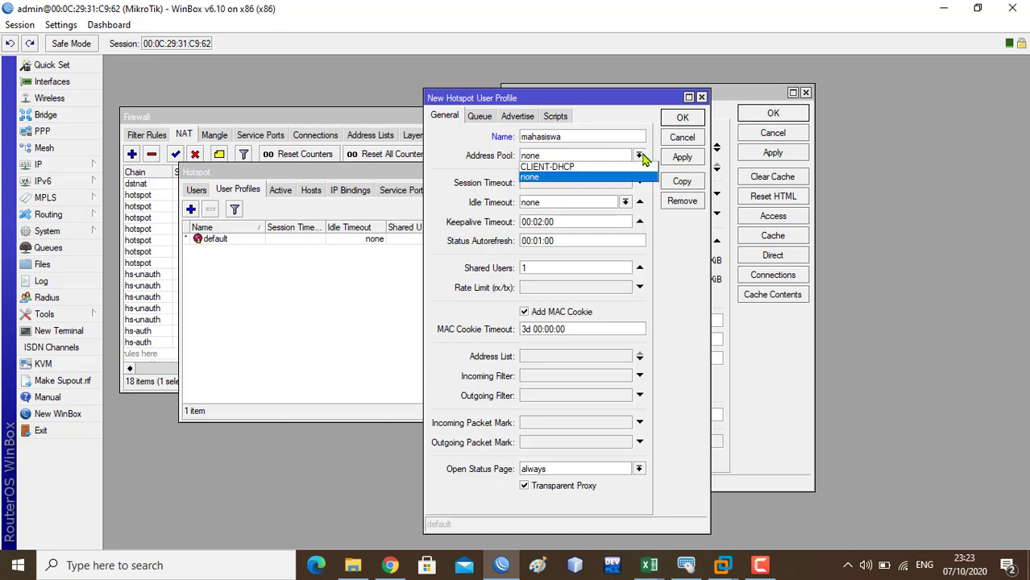
pyautogui.click(619, 167)
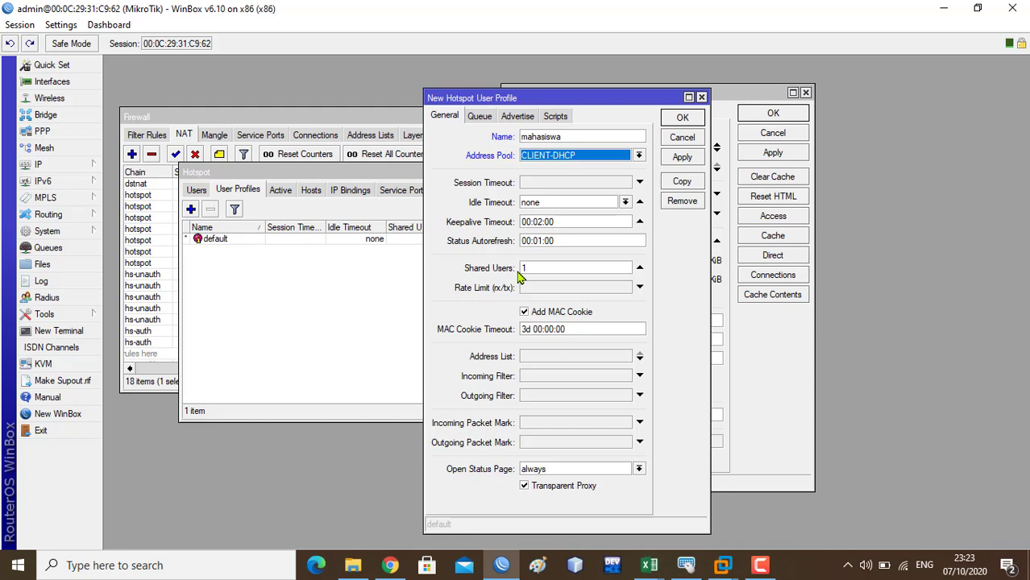
pyautogui.click(533, 271)
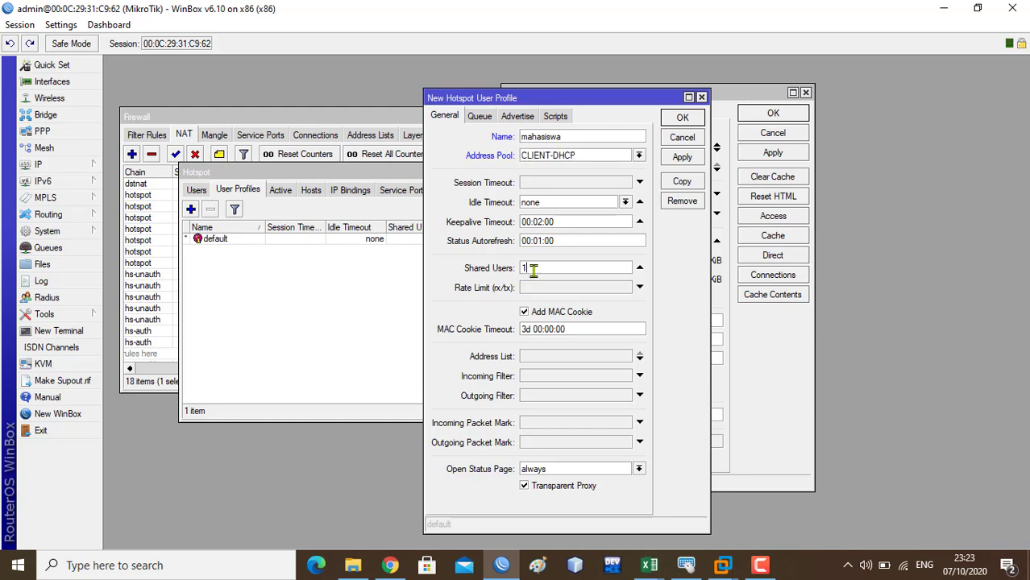
pyautogui.press('BackSpace')
pyautogui.write('5')
pyautogui.click(545, 291)
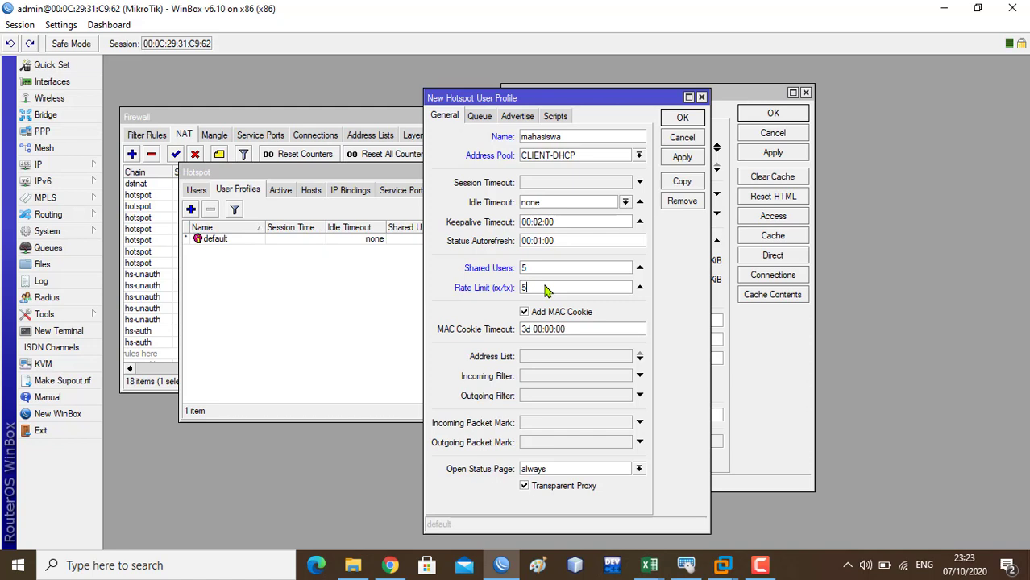
pyautogui.write('12k/512k')
pyautogui.click(685, 160)
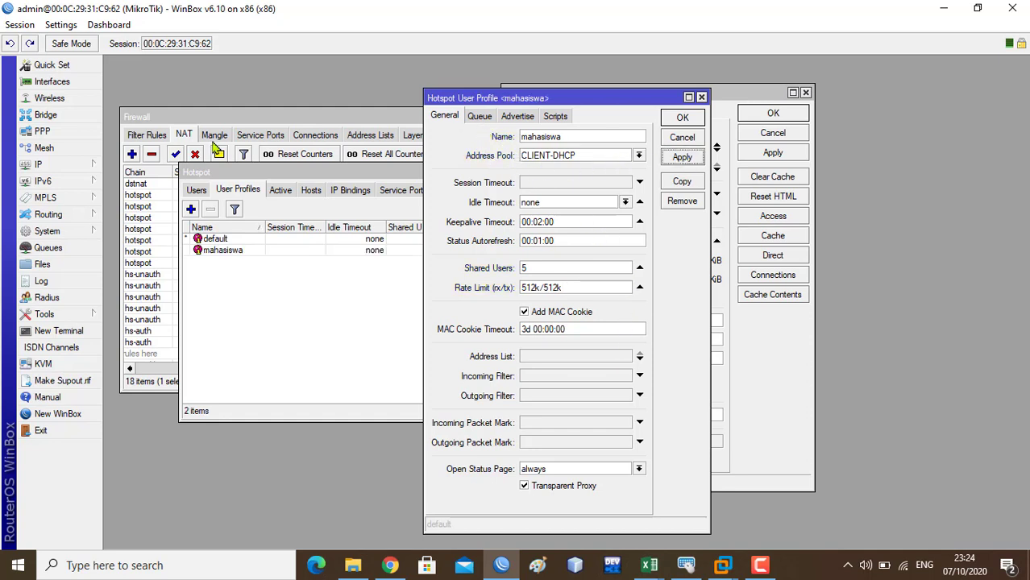
pyautogui.click(682, 118)
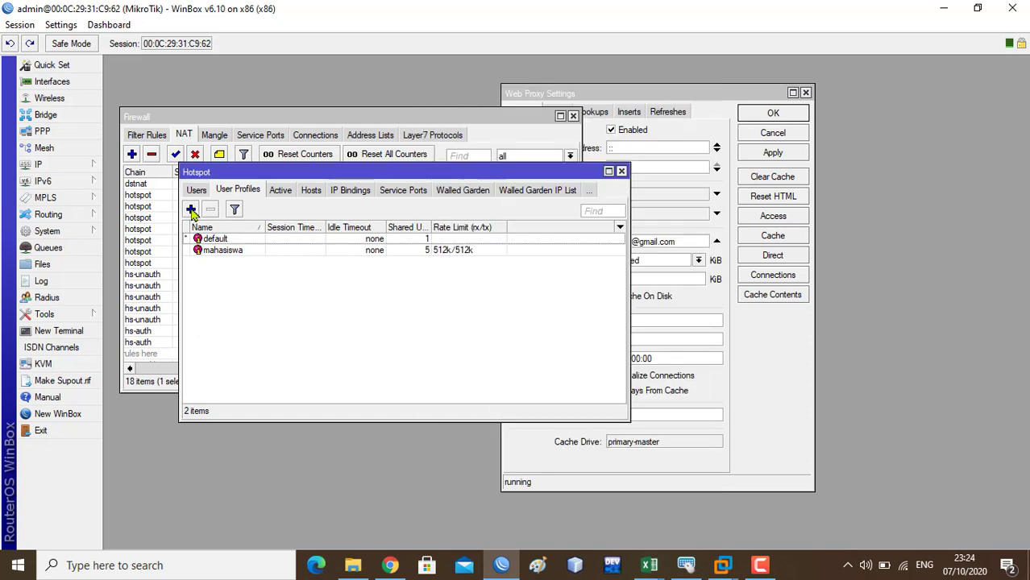
# - Create user profile Dosen with pool CLIENT-DHCP, Shared Users 10 and an empty rate limit
pyautogui.click(191, 210)
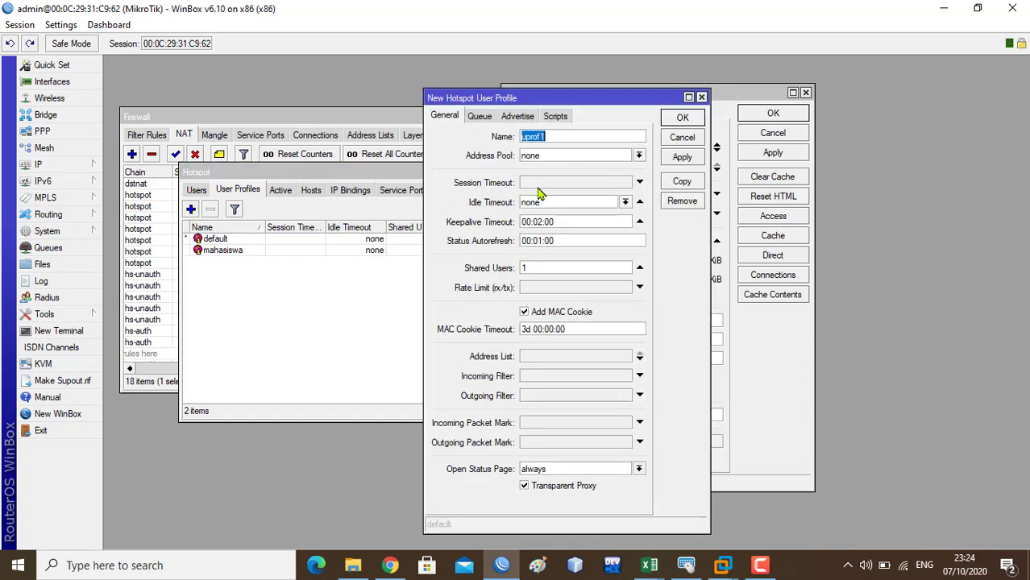
pyautogui.write('Dosen')
pyautogui.click(635, 157)
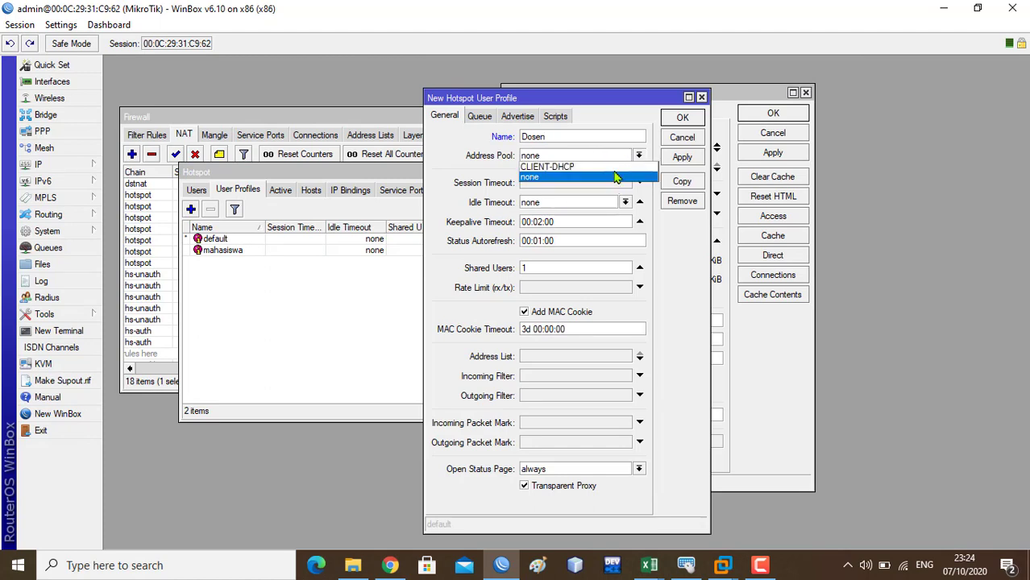
pyautogui.click(615, 167)
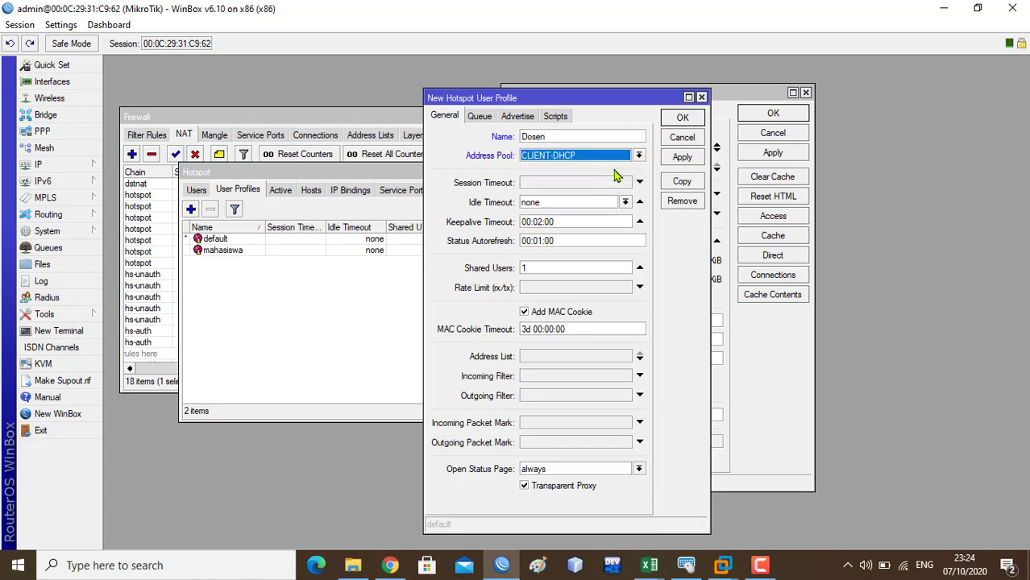
pyautogui.click(546, 269)
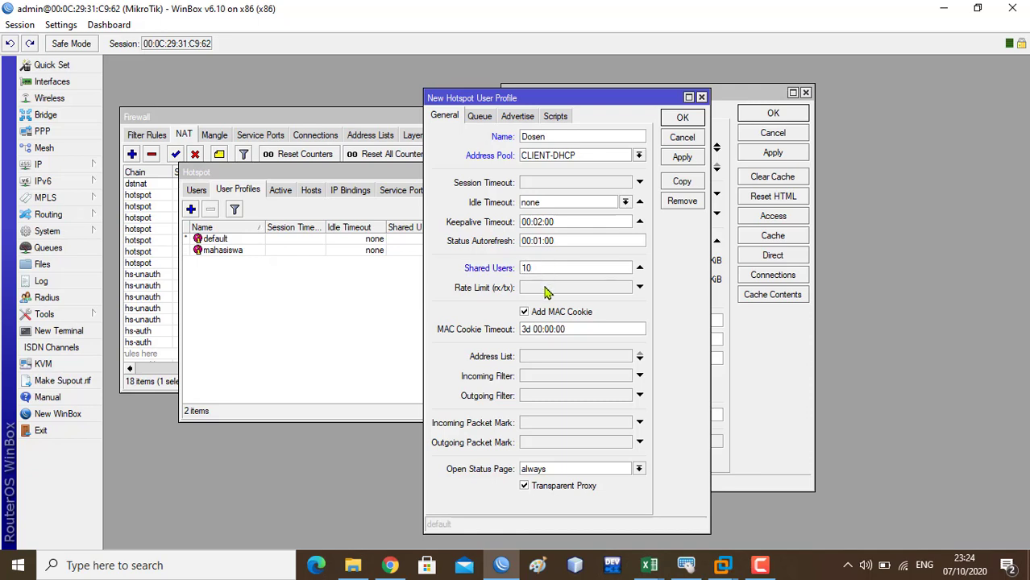
pyautogui.click(542, 289)
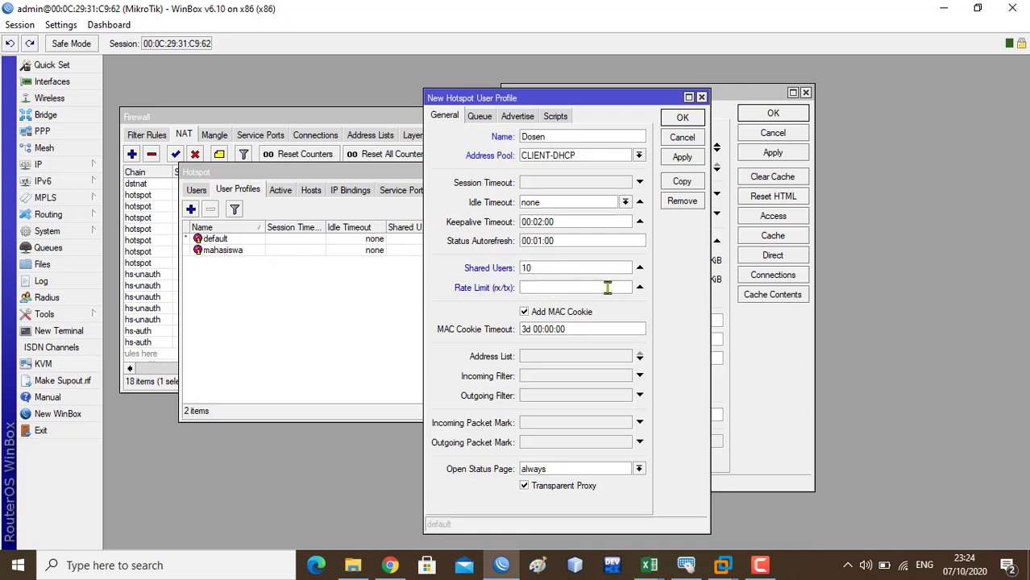
pyautogui.click(641, 290)
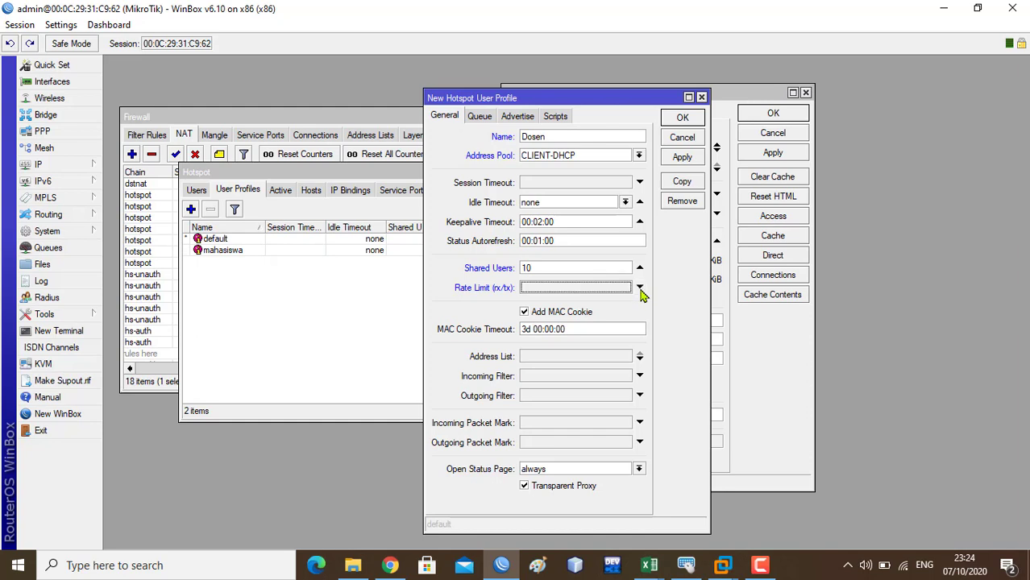
pyautogui.click(688, 160)
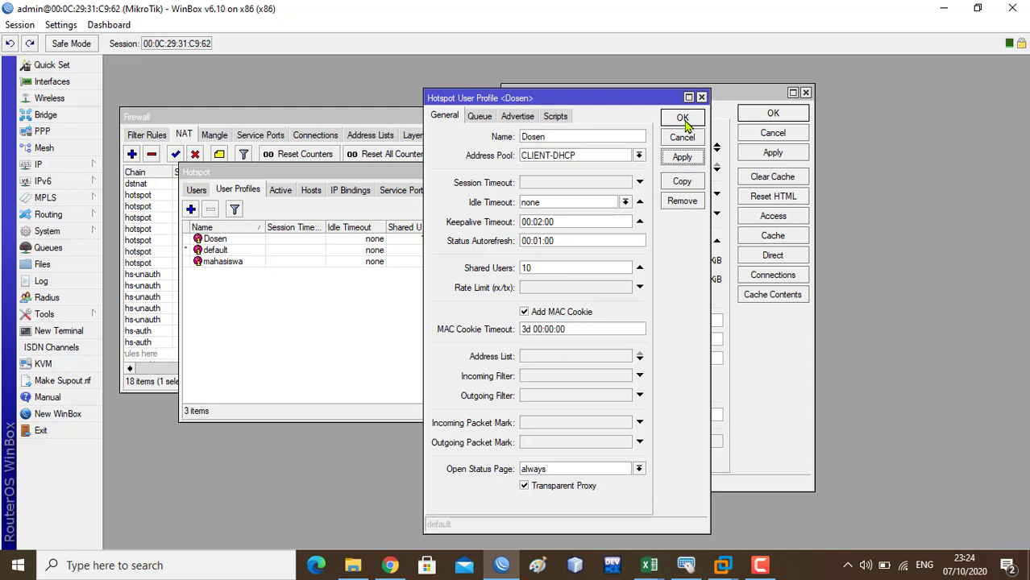
pyautogui.click(683, 121)
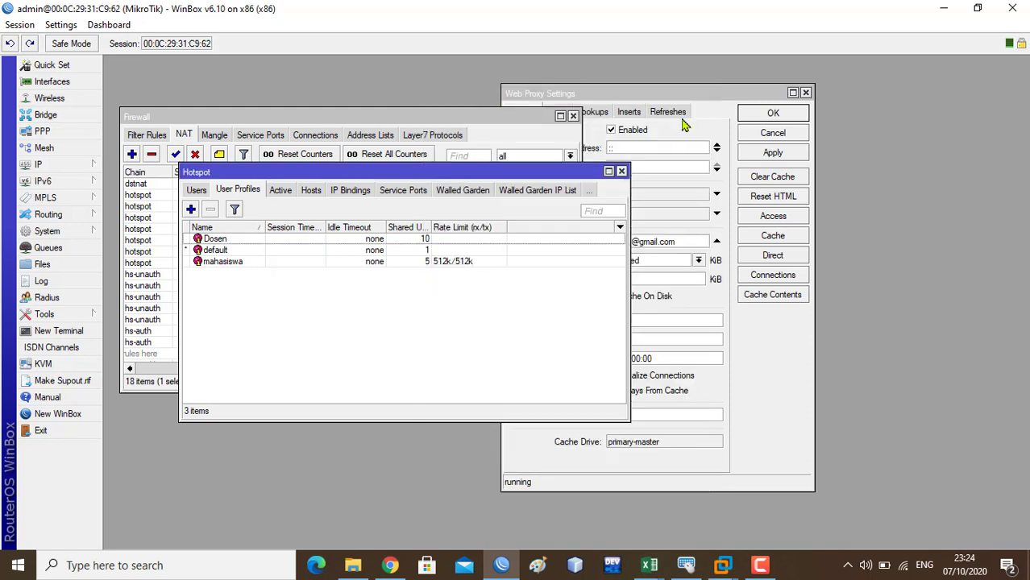
# - Start a new hotspot user on server Client1 and enter its user name and password
pyautogui.click(197, 191)
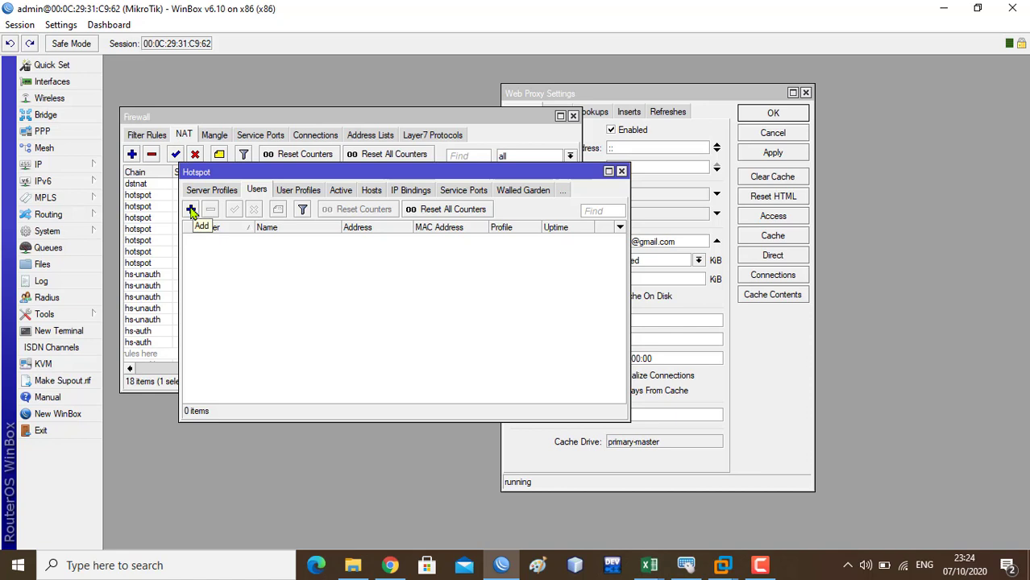
pyautogui.click(191, 209)
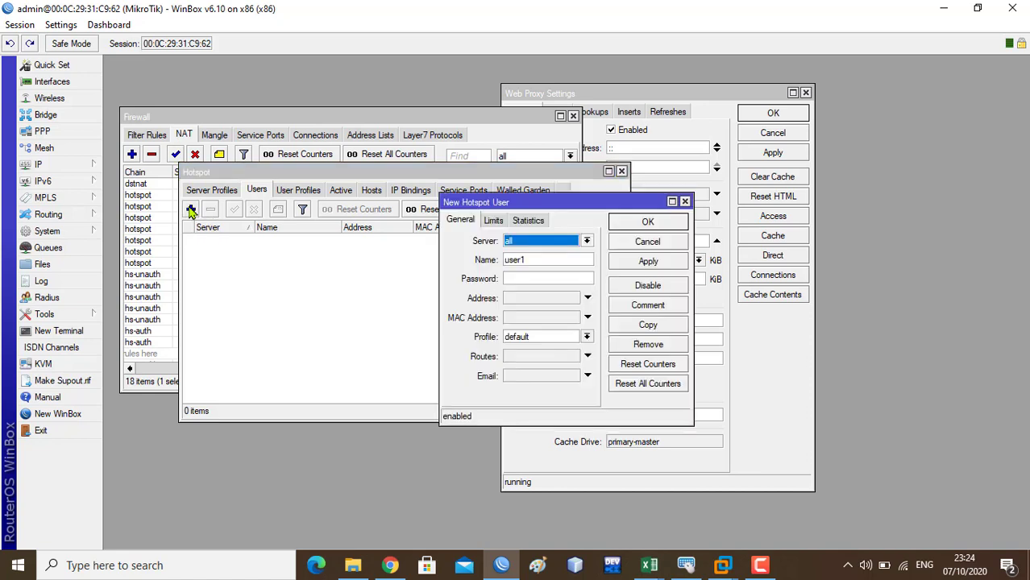
pyautogui.click(587, 241)
pyautogui.click(567, 252)
pyautogui.click(567, 259)
pyautogui.moveTo(536, 259); pyautogui.dragTo(498, 261)
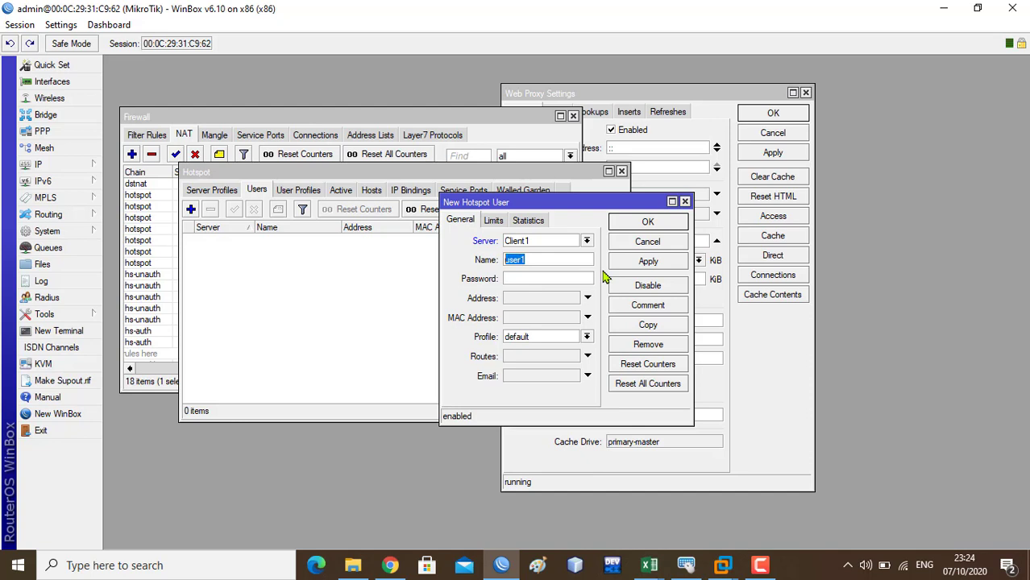
pyautogui.write('Komang')
pyautogui.click(571, 279)
# - Keep the default profile, save the user, and begin a second new user
pyautogui.click(588, 337)
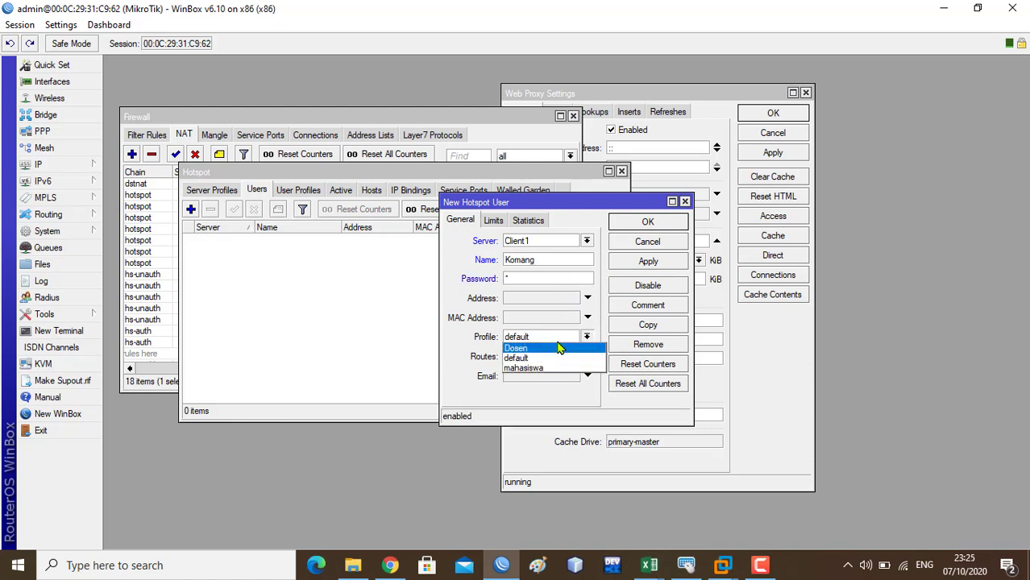
pyautogui.click(557, 341)
pyautogui.click(649, 261)
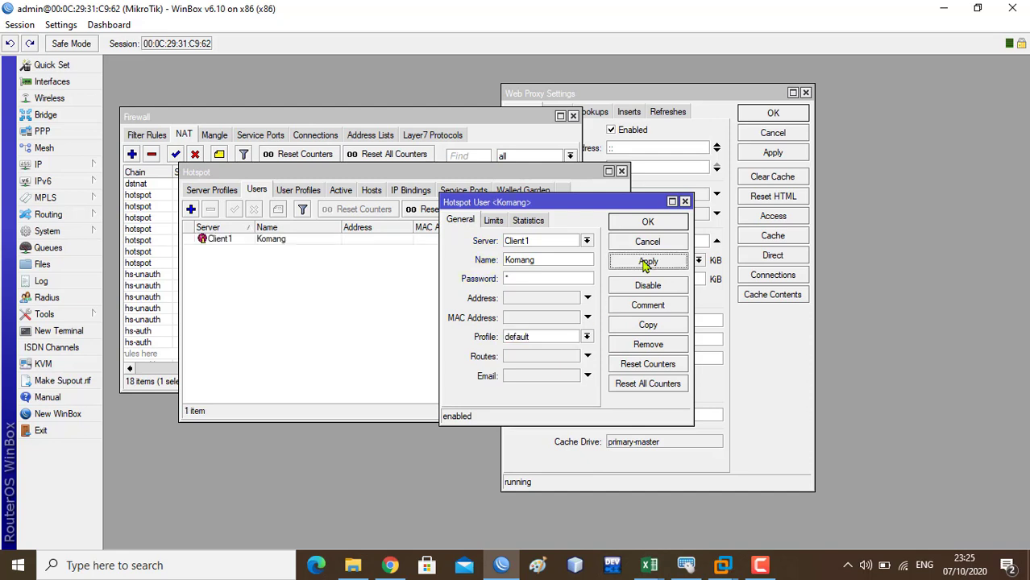
pyautogui.click(648, 222)
pyautogui.click(192, 209)
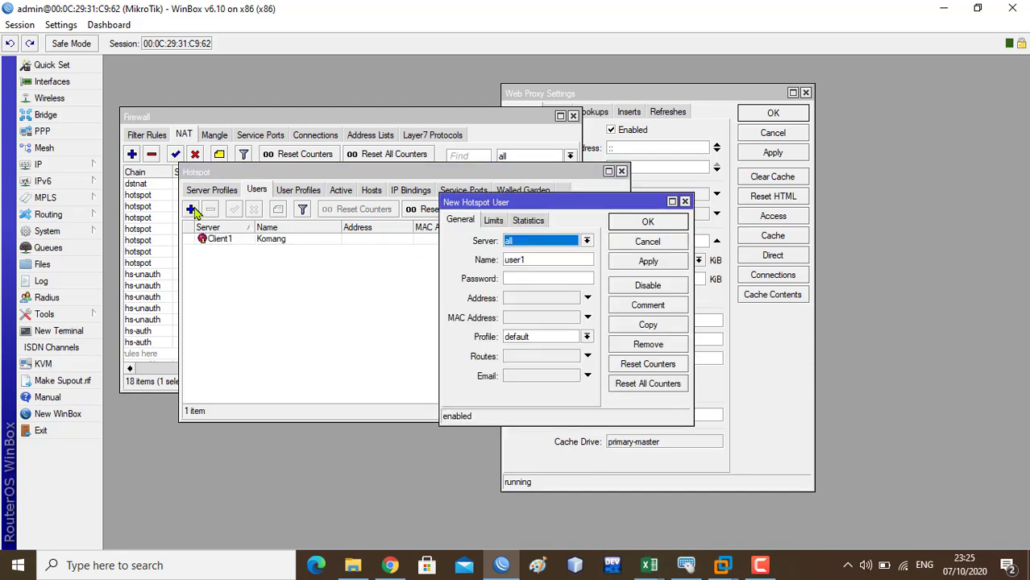
# - Give the second user server Client1, a user name, a password and the mahasiswa profile
pyautogui.click(587, 242)
pyautogui.click(570, 255)
pyautogui.doubleClick(499, 260)
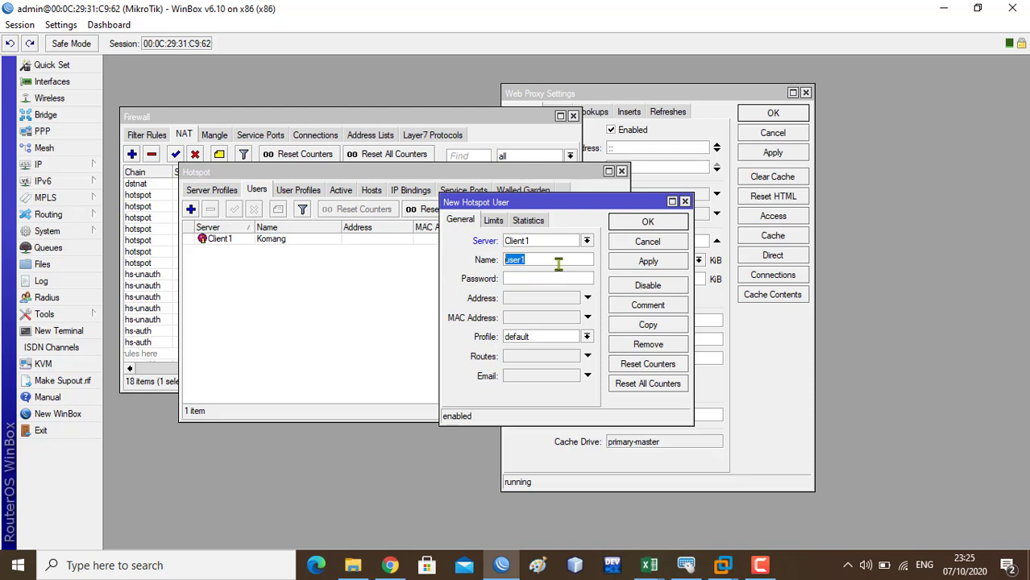
pyautogui.write('kadek')
pyautogui.click(534, 279)
pyautogui.write('1')
pyautogui.click(586, 338)
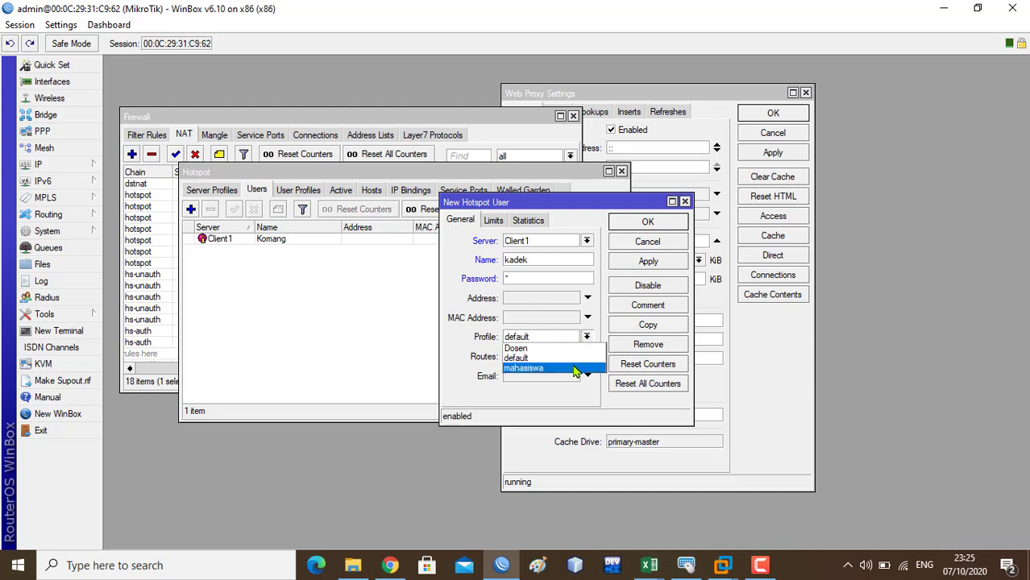
pyautogui.click(577, 366)
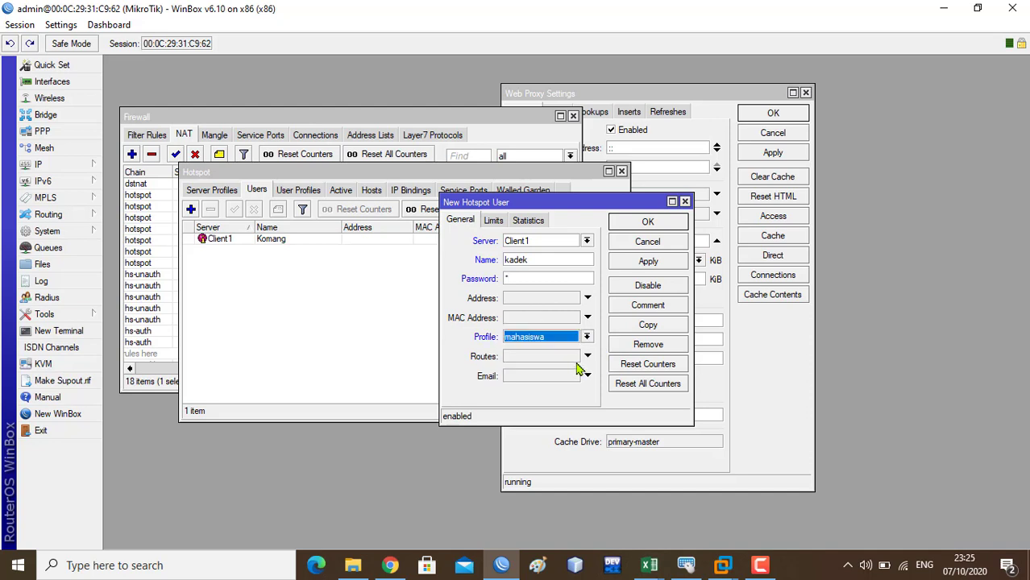
pyautogui.click(649, 262)
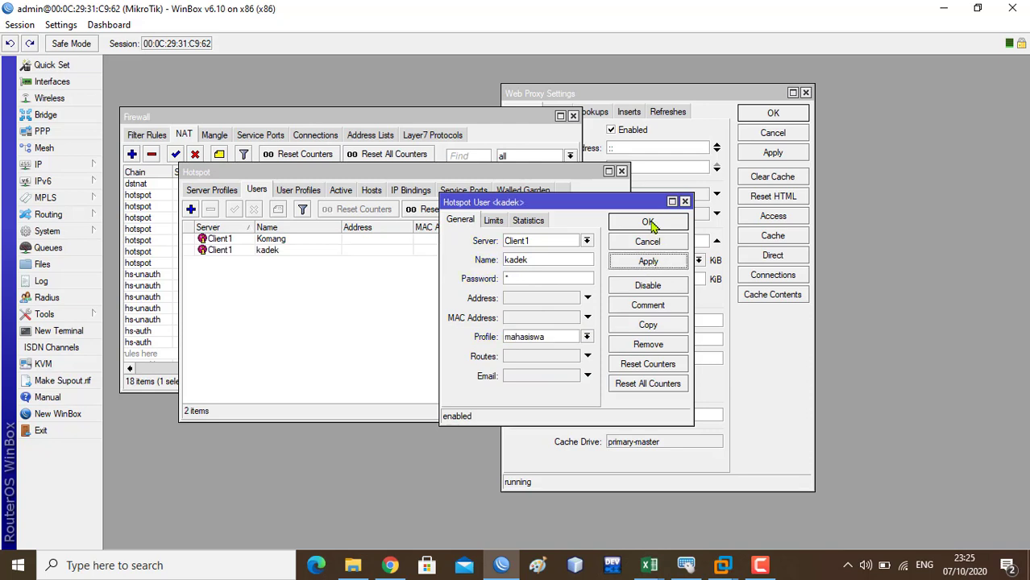
pyautogui.click(652, 222)
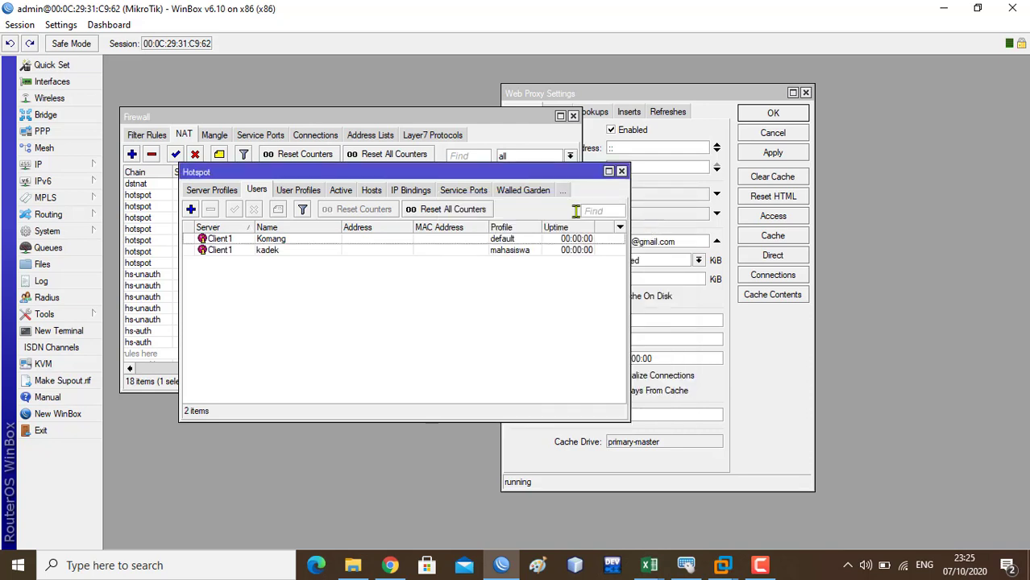
# - Switch the first hotspot user's profile to Dosen and save it
pyautogui.doubleClick(502, 240)
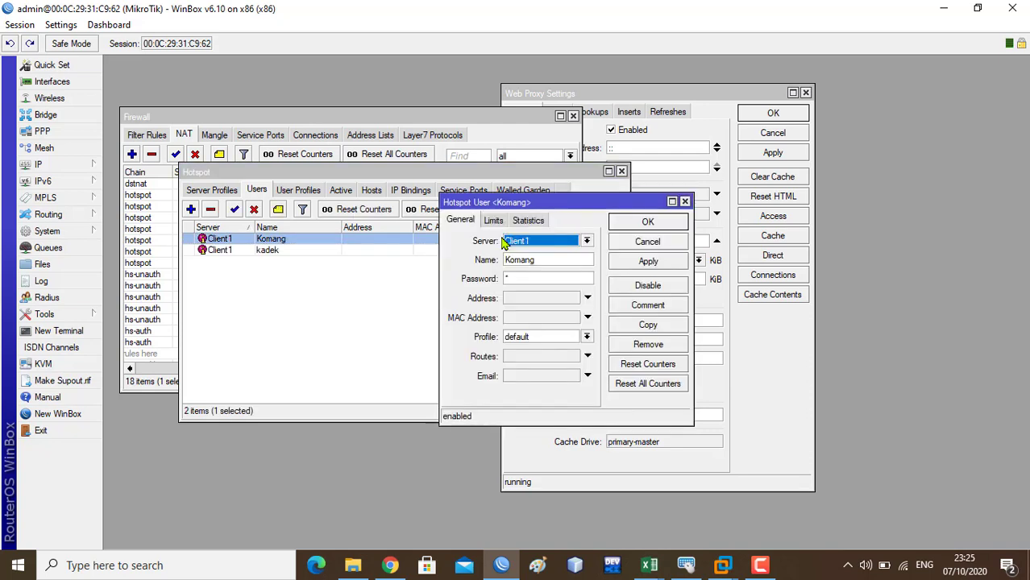
pyautogui.click(587, 337)
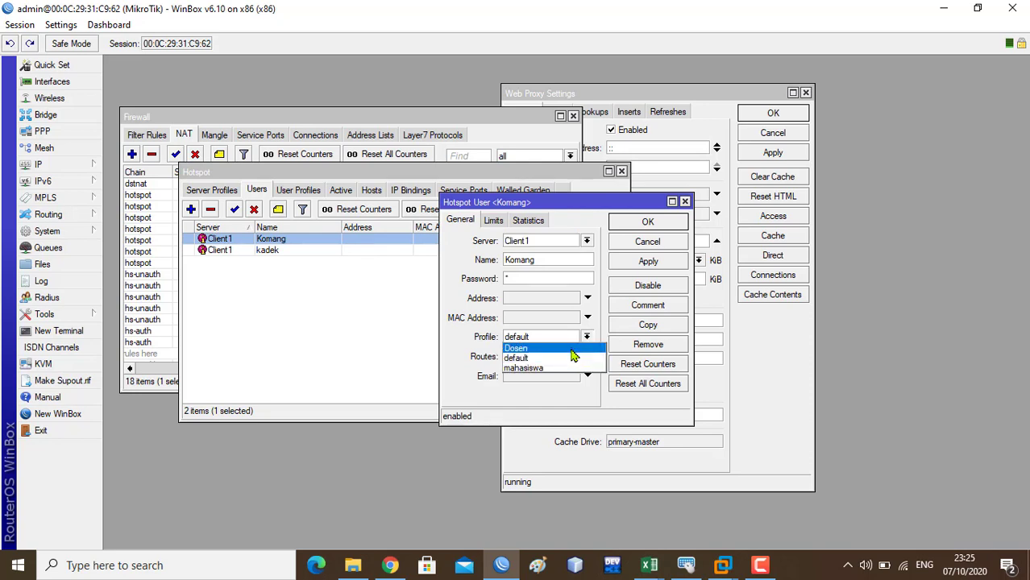
pyautogui.click(570, 350)
pyautogui.click(649, 261)
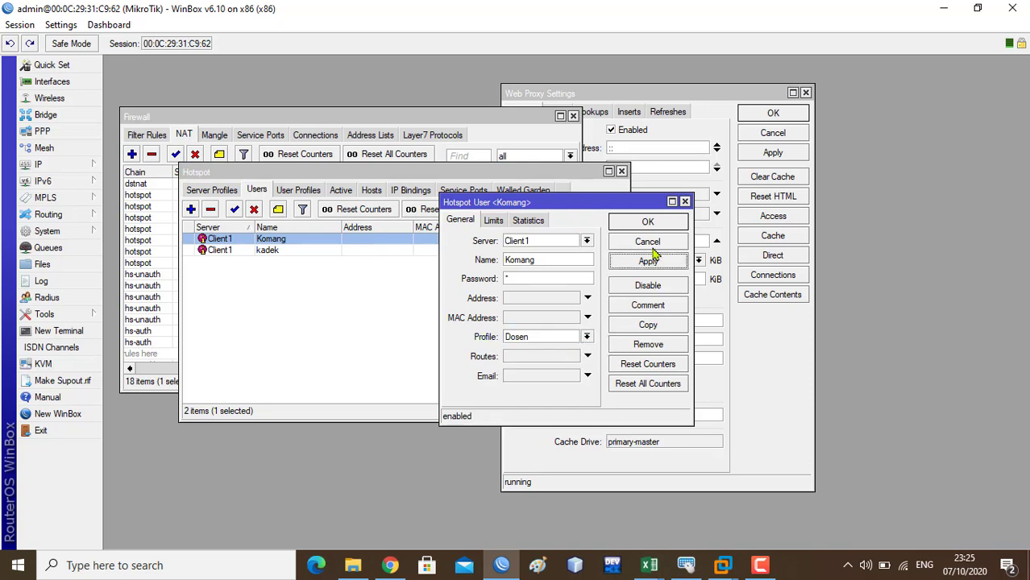
pyautogui.click(652, 223)
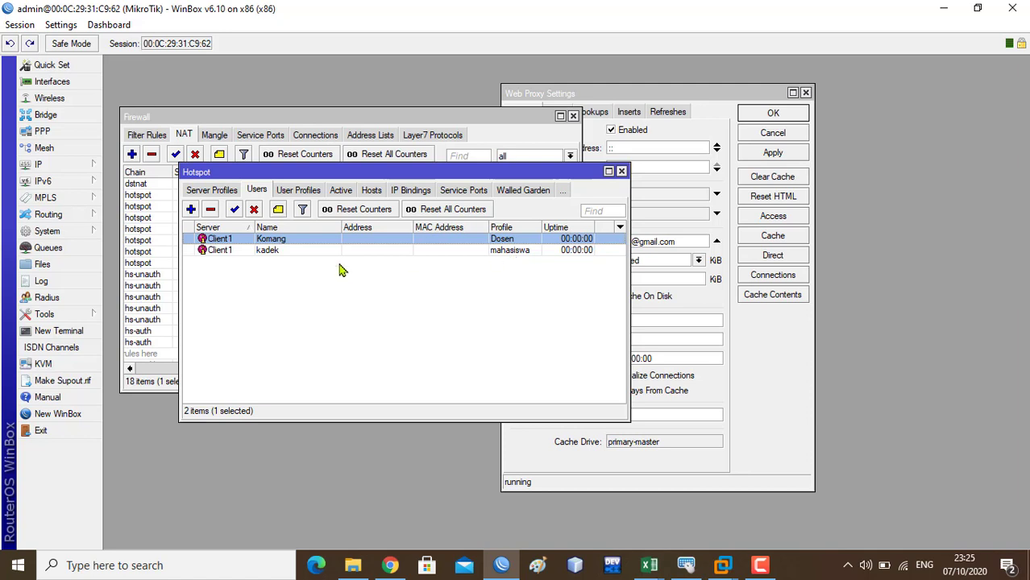
# - Close the Hotspot window and return to Web Proxy Settings running on port 8080
pyautogui.click(540, 255)
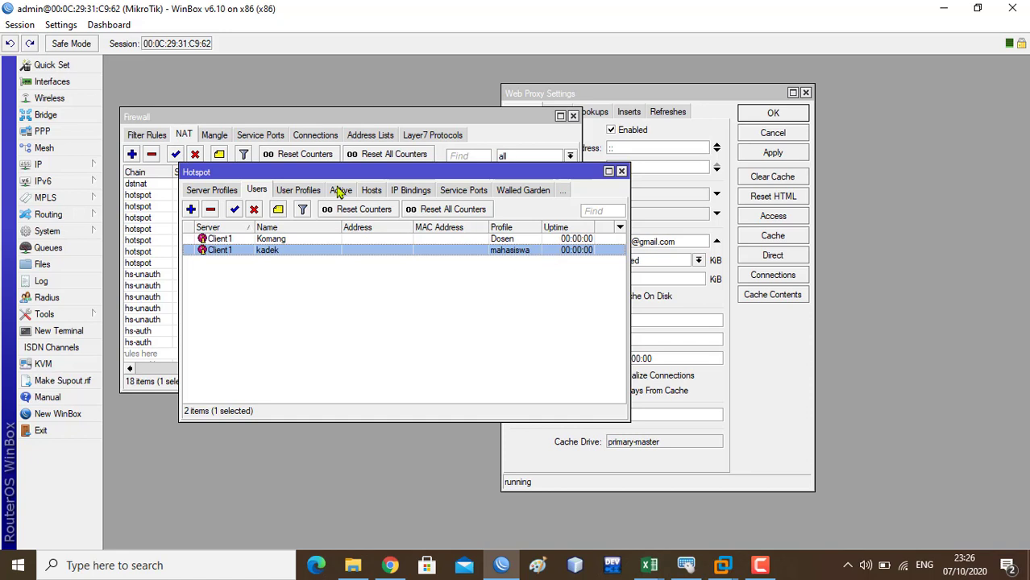
pyautogui.click(621, 171)
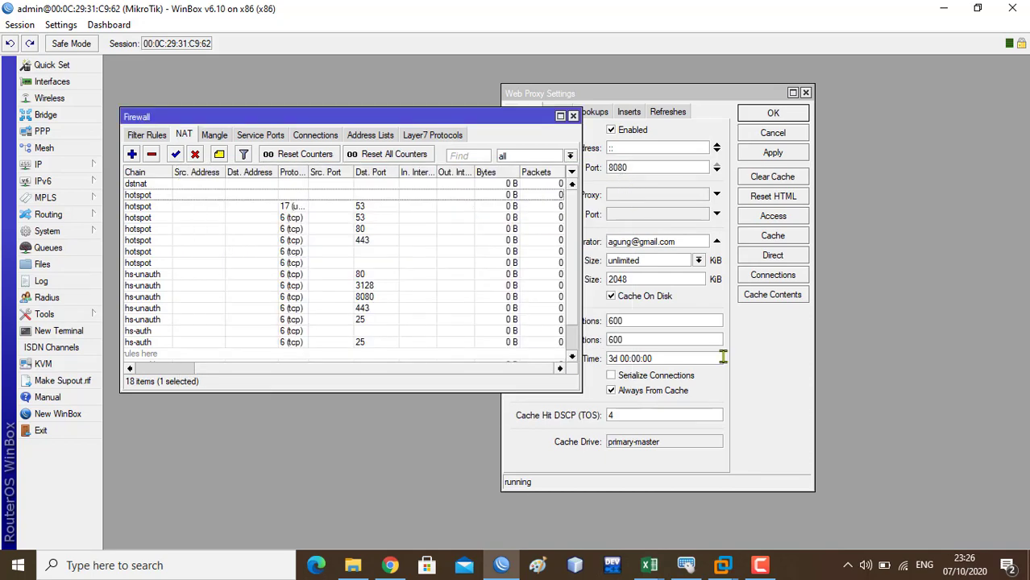
pyautogui.moveTo(518, 112); pyautogui.dragTo(498, 108)
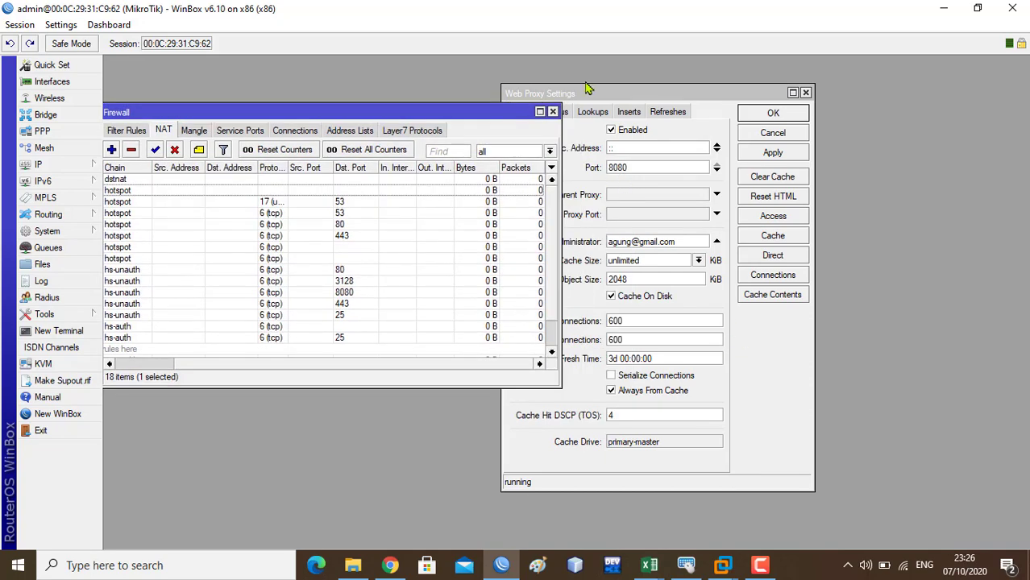
pyautogui.click(589, 92)
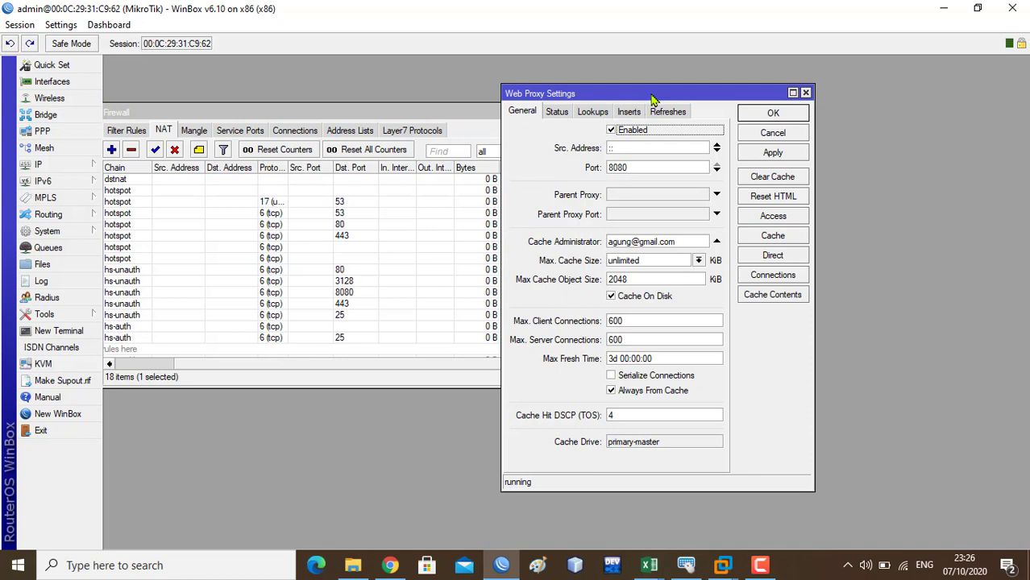
# - Review the web proxy Cache Contents list, which holds 191 cached entries
pyautogui.click(786, 298)
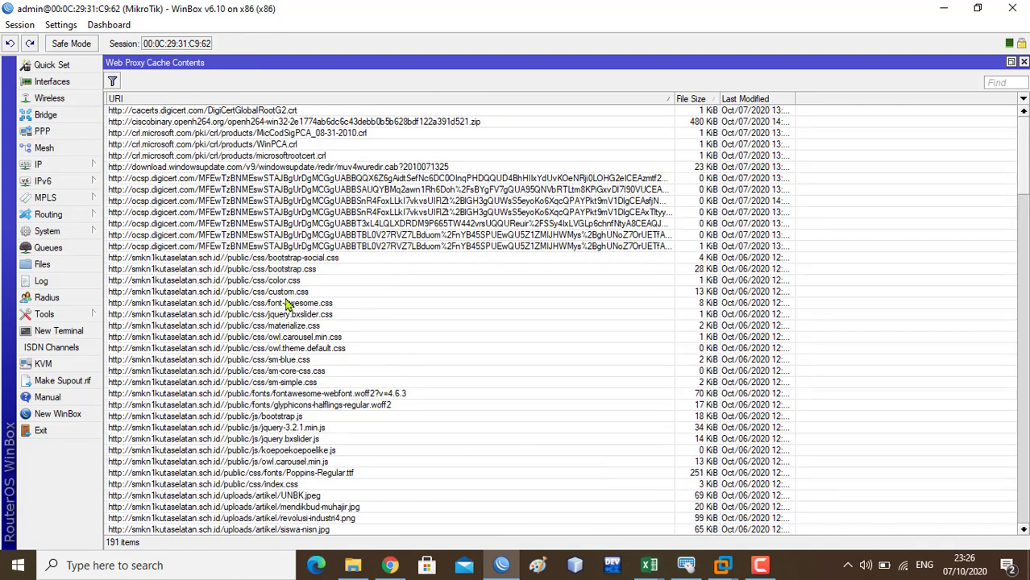
pyautogui.click(262, 348)
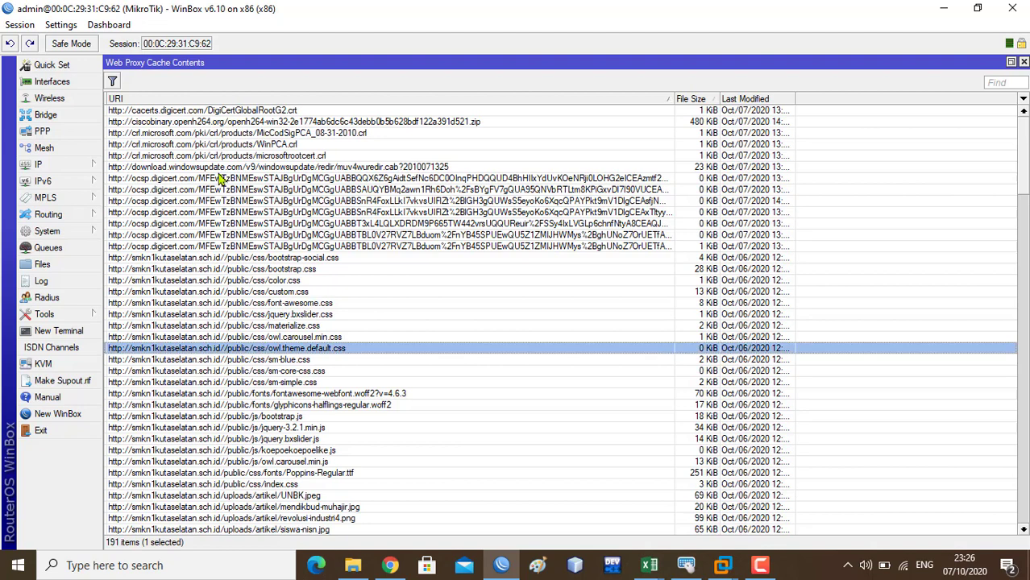
pyautogui.hotkey('ctrl', 'a')
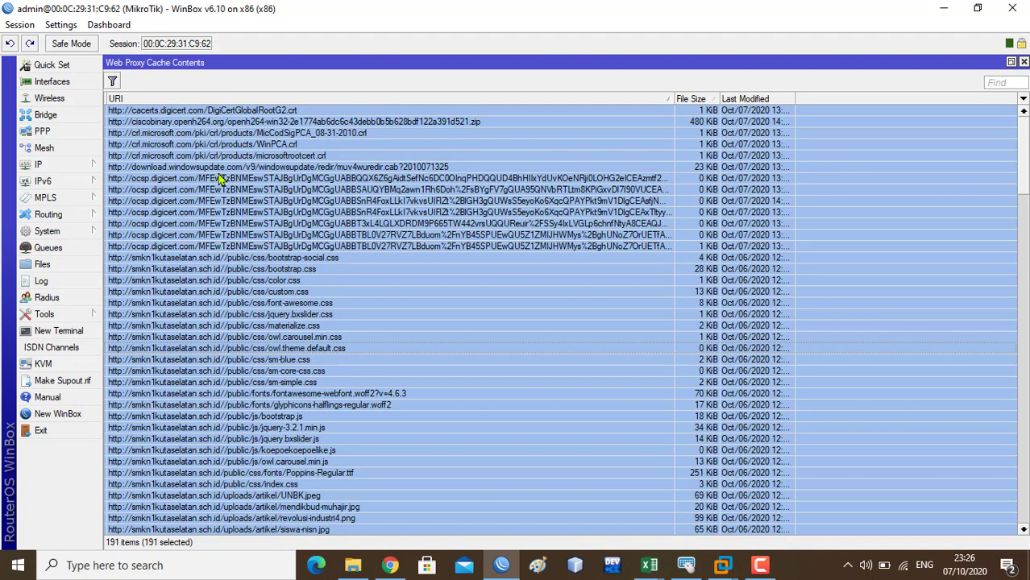
pyautogui.click(1025, 63)
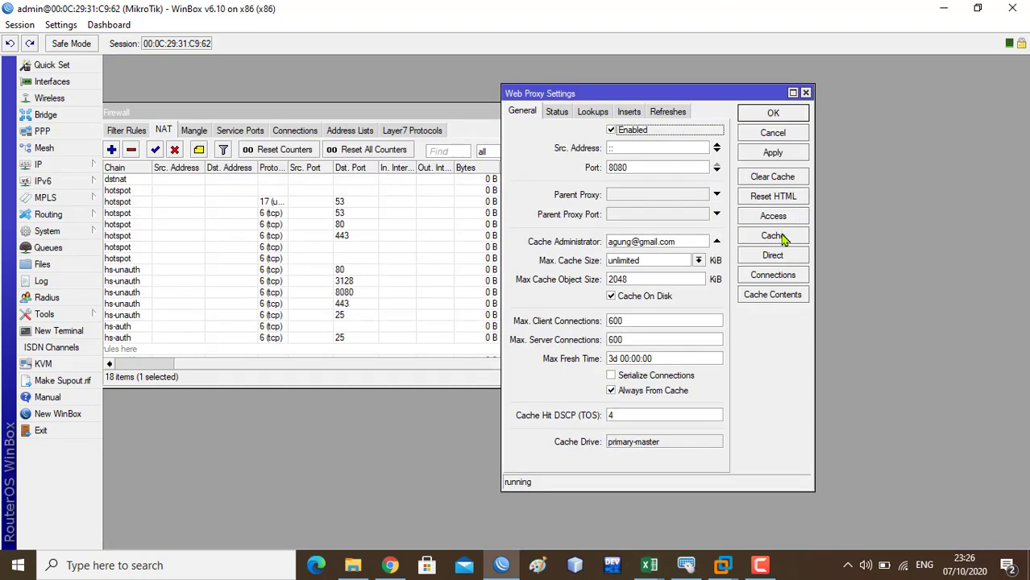
pyautogui.click(782, 236)
pyautogui.click(799, 191)
# - Clear the whole proxy cache and confirm Cache Contents now shows 0 items
pyautogui.click(773, 178)
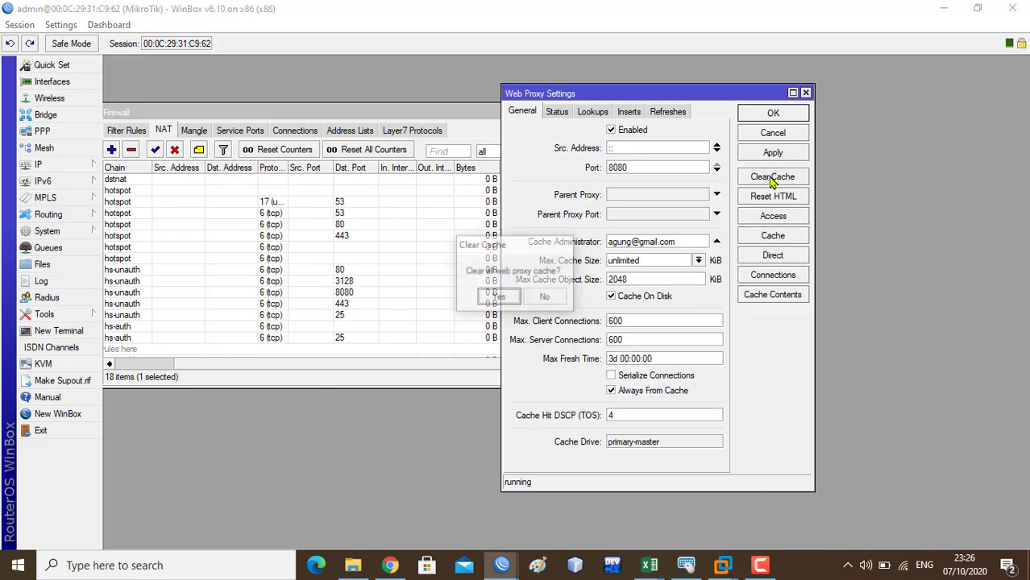
pyautogui.click(497, 298)
pyautogui.click(778, 296)
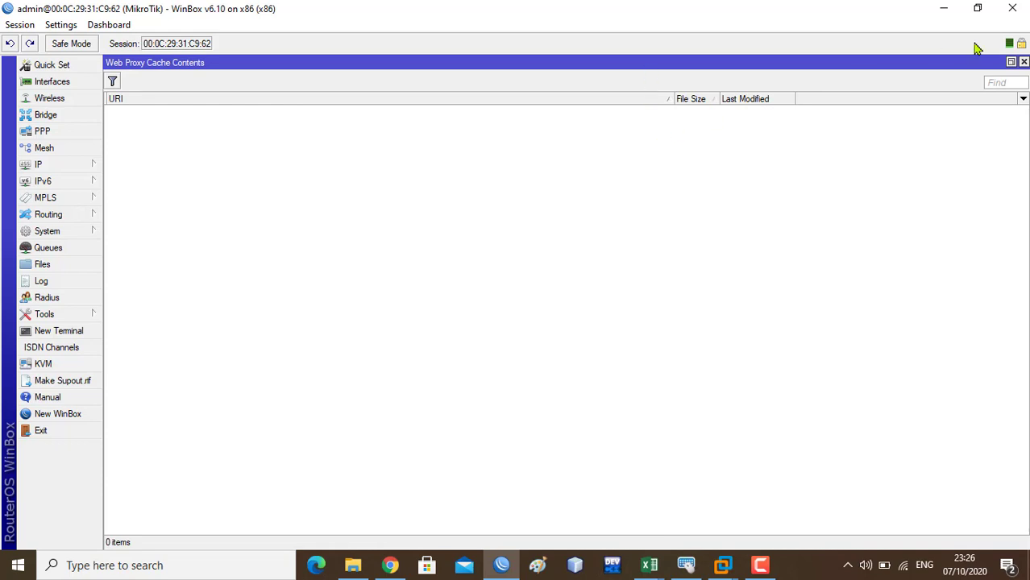
# - Float the empty Cache Contents window at the upper right, then switch to the Windows 7 VM
pyautogui.click(1012, 62)
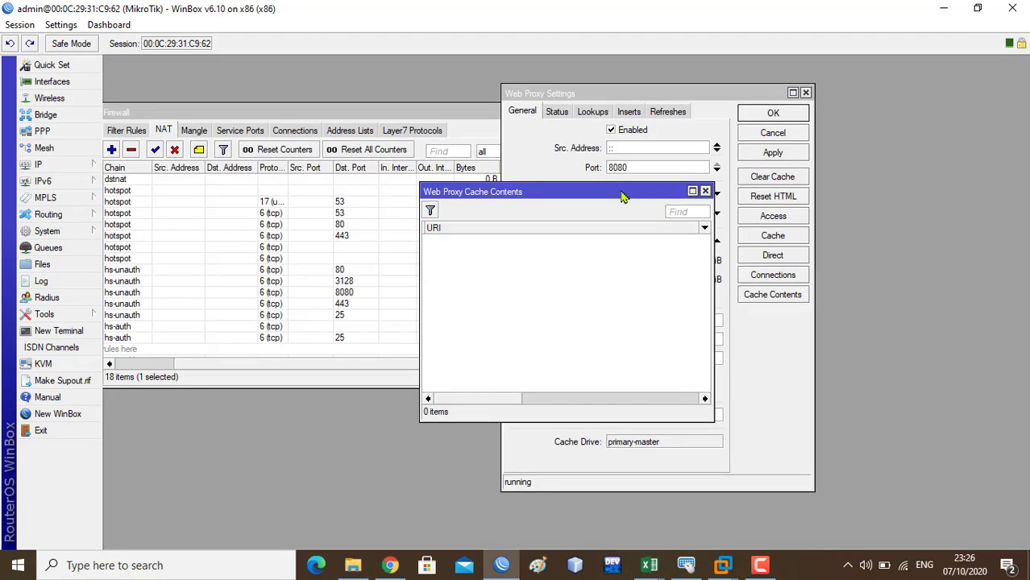
pyautogui.moveTo(621, 197); pyautogui.dragTo(707, 156)
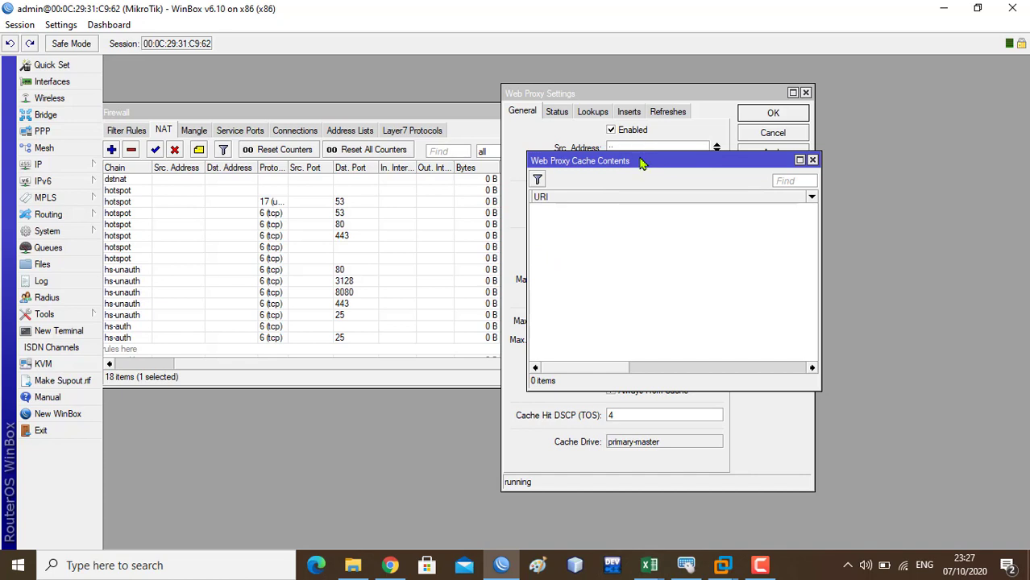
pyautogui.moveTo(643, 163); pyautogui.dragTo(751, 133)
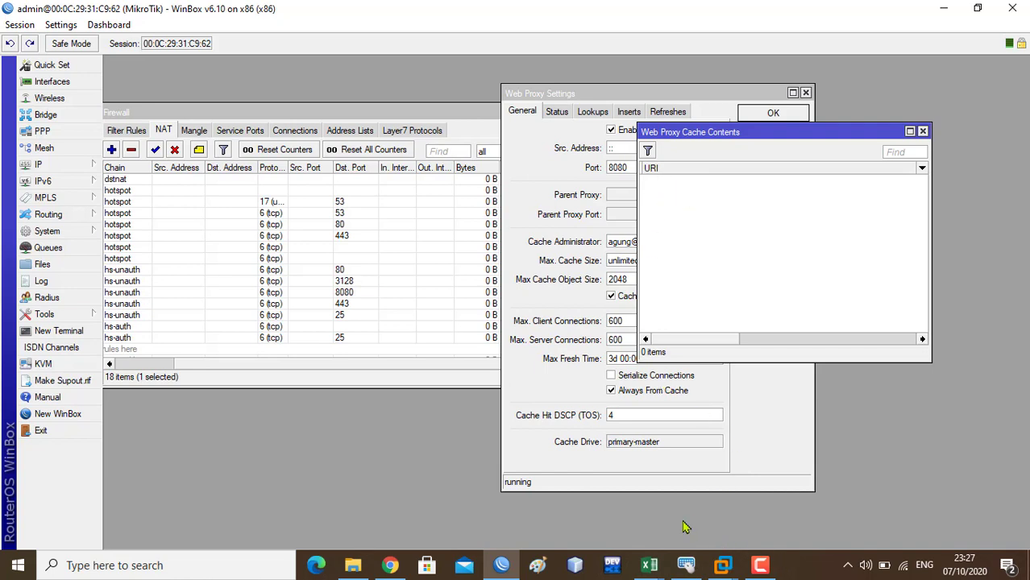
pyautogui.click(725, 565)
pyautogui.click(883, 479)
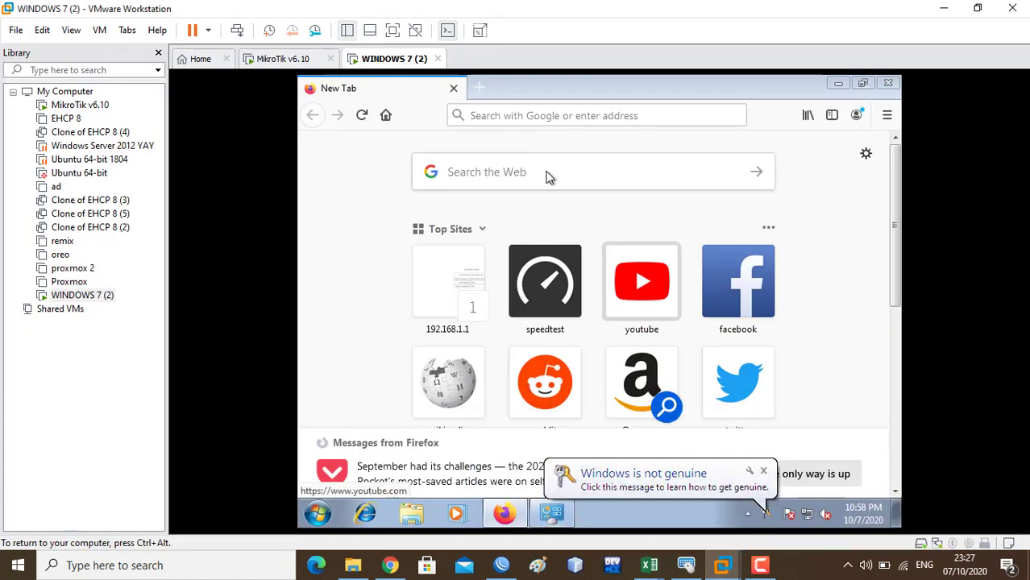
# - Show Local Area Connection 2 details: IPv4 192.168.1.6, gateway 192.168.1.1, DNS 200.200.200.193
pyautogui.click(525, 113)
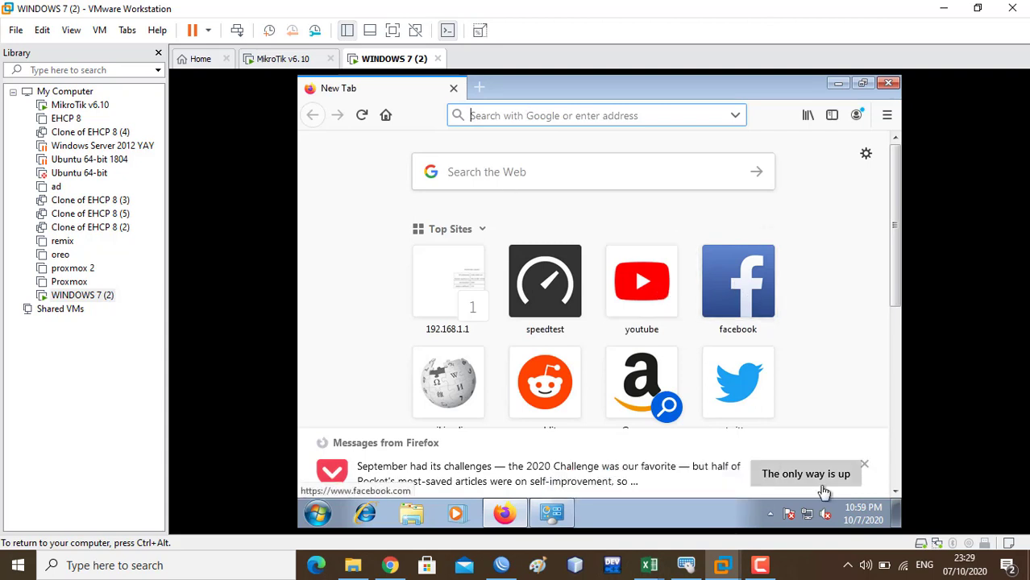
pyautogui.click(809, 519)
pyautogui.rightClick(810, 520)
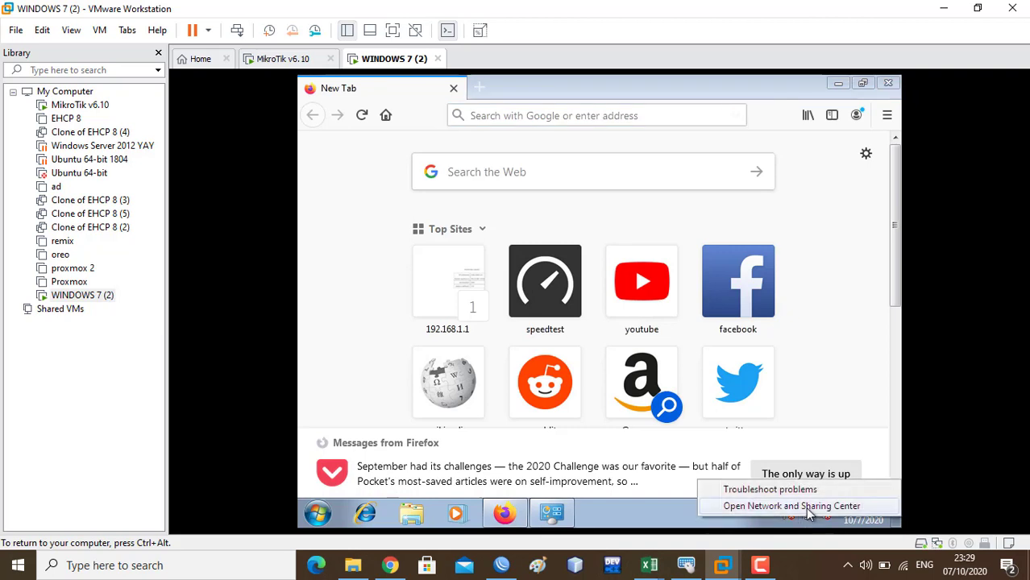
pyautogui.click(809, 504)
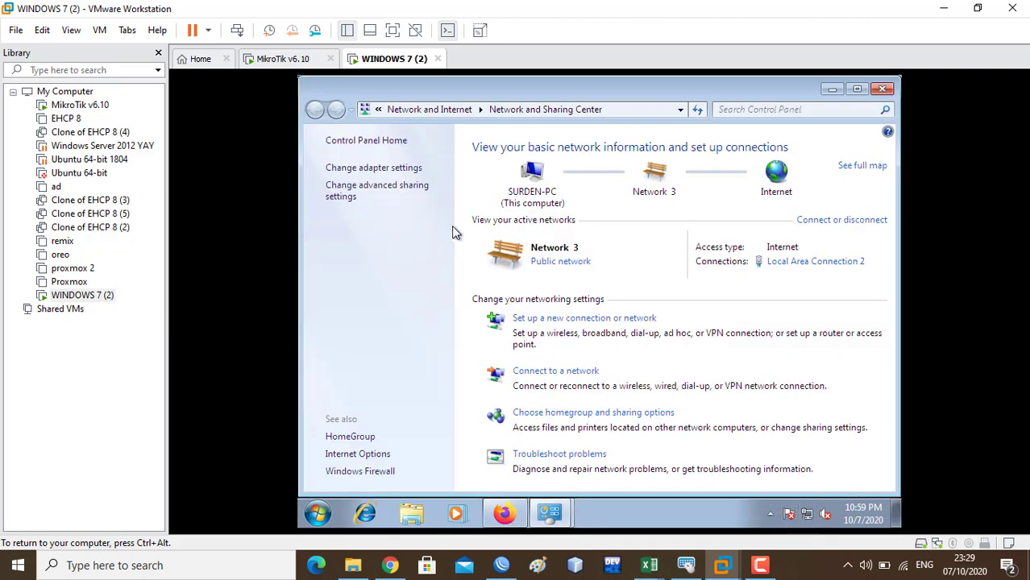
pyautogui.click(413, 171)
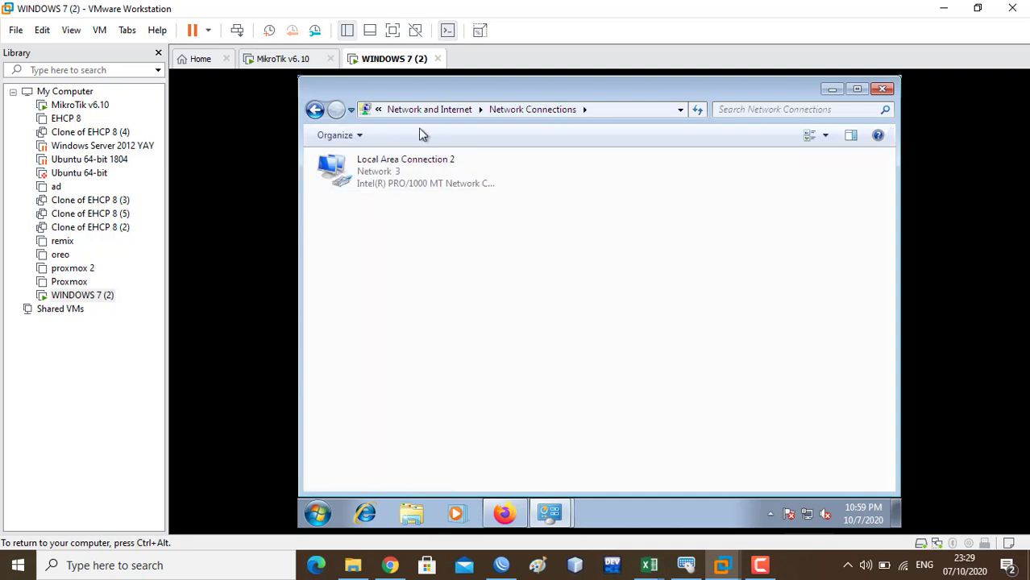
pyautogui.doubleClick(408, 183)
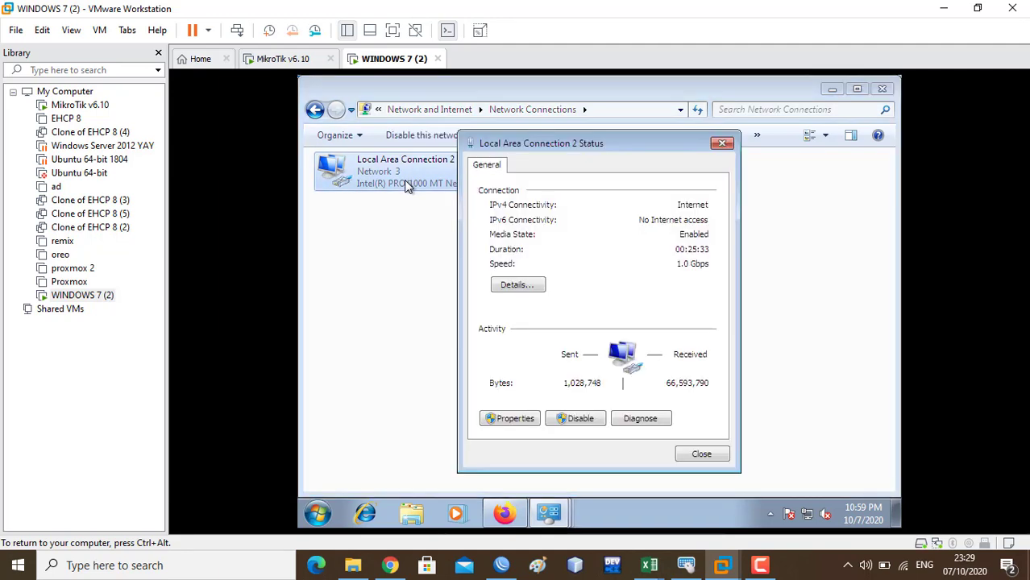
pyautogui.click(527, 292)
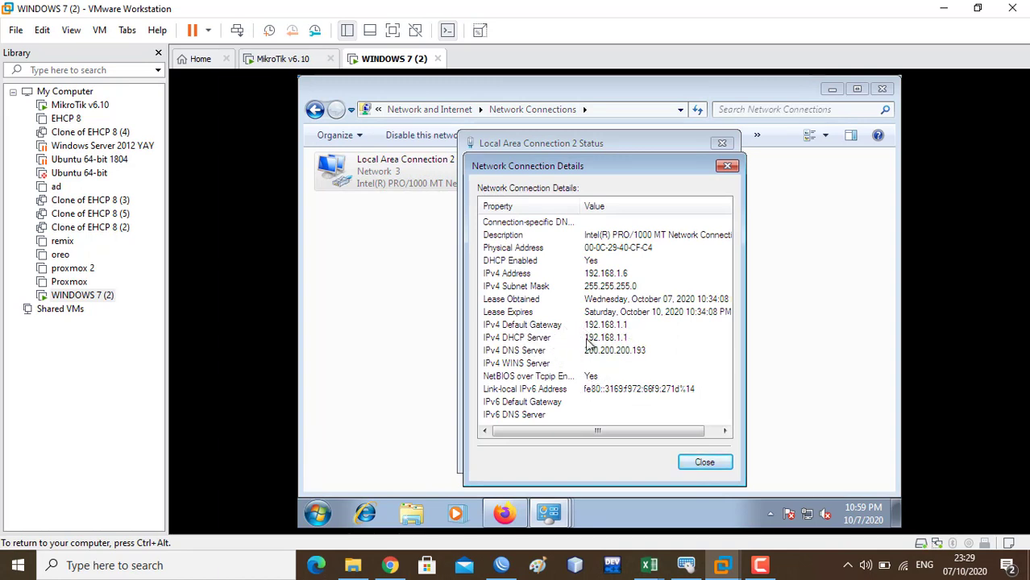
# - Browse to 192.168.1.1 in Firefox to reach the MikroTik Hotspot login page at 202.3.218.138
pyautogui.click(506, 520)
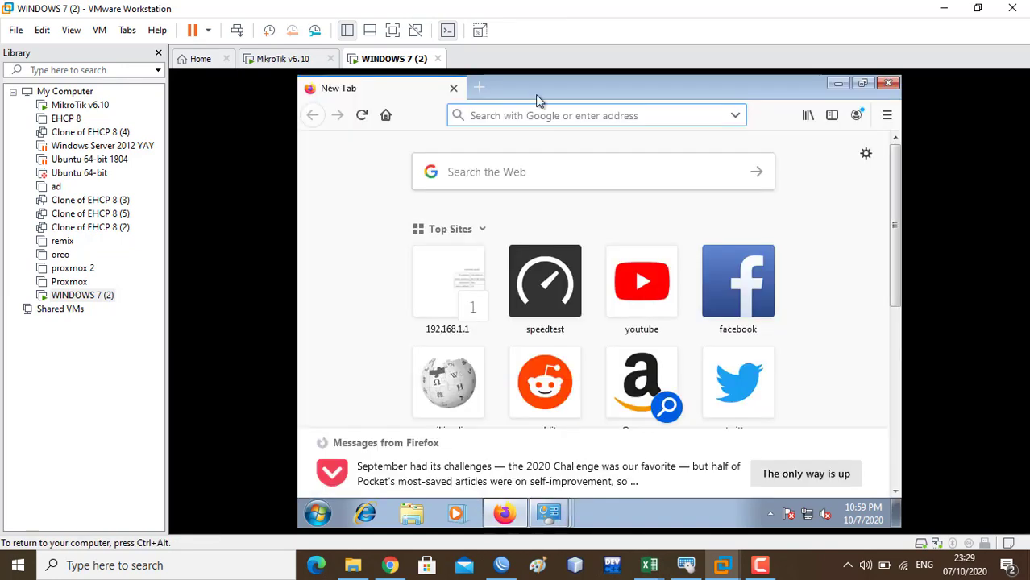
pyautogui.write('192.168')
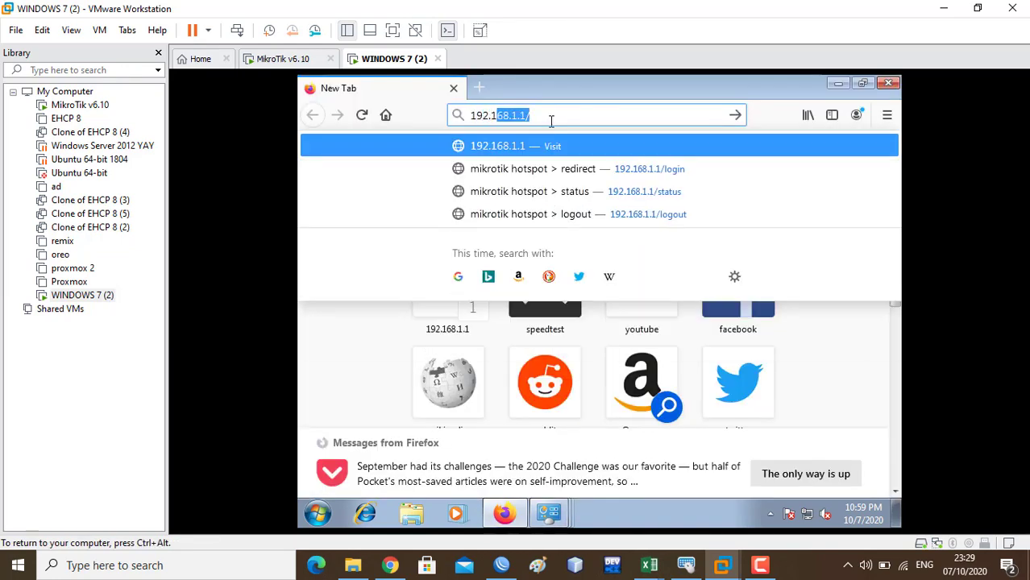
pyautogui.write('.1.1')
pyautogui.press('Return')
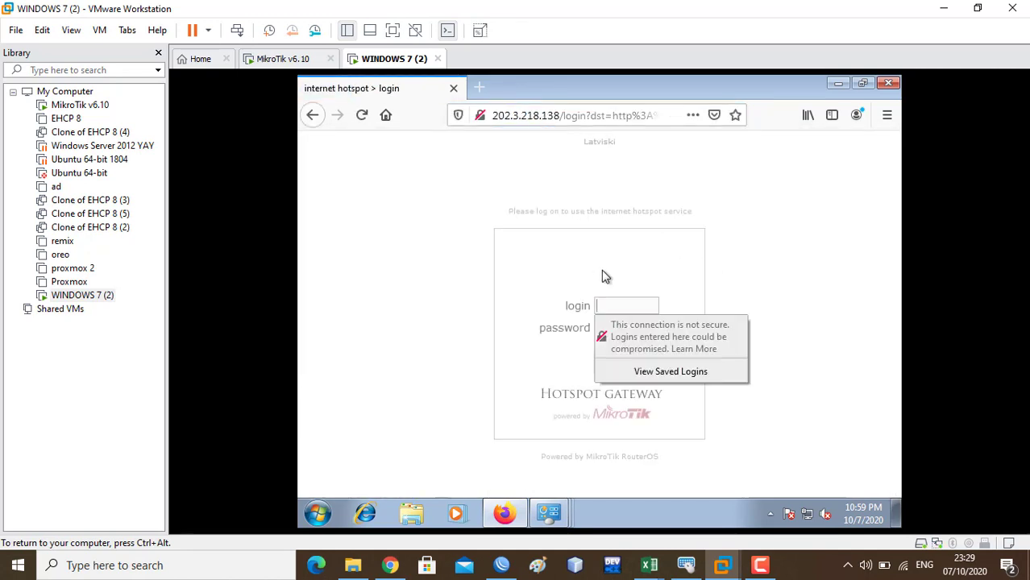
pyautogui.click(615, 305)
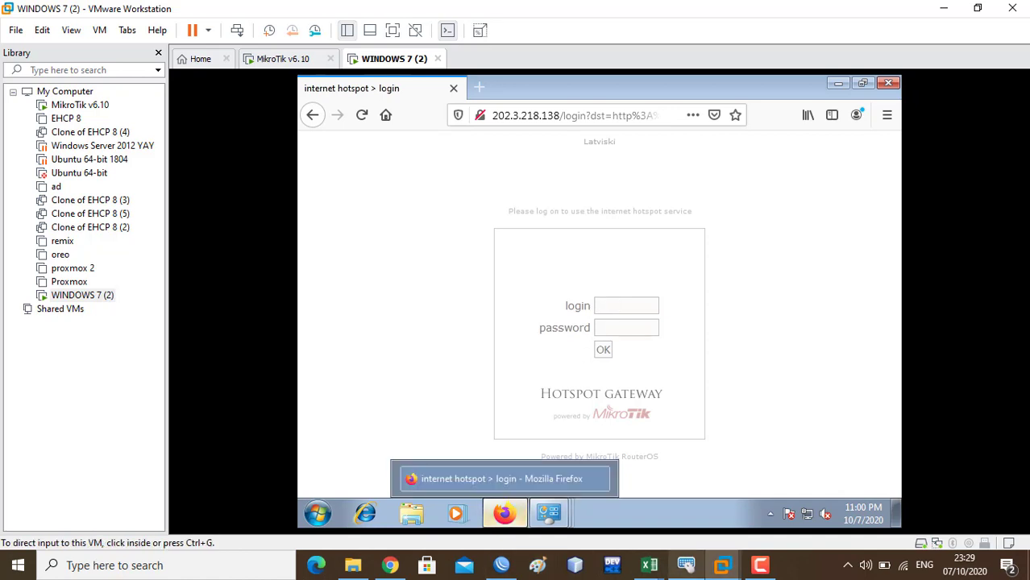
# - In WinBox, list the hotspot users and open the first user's settings
pyautogui.click(502, 565)
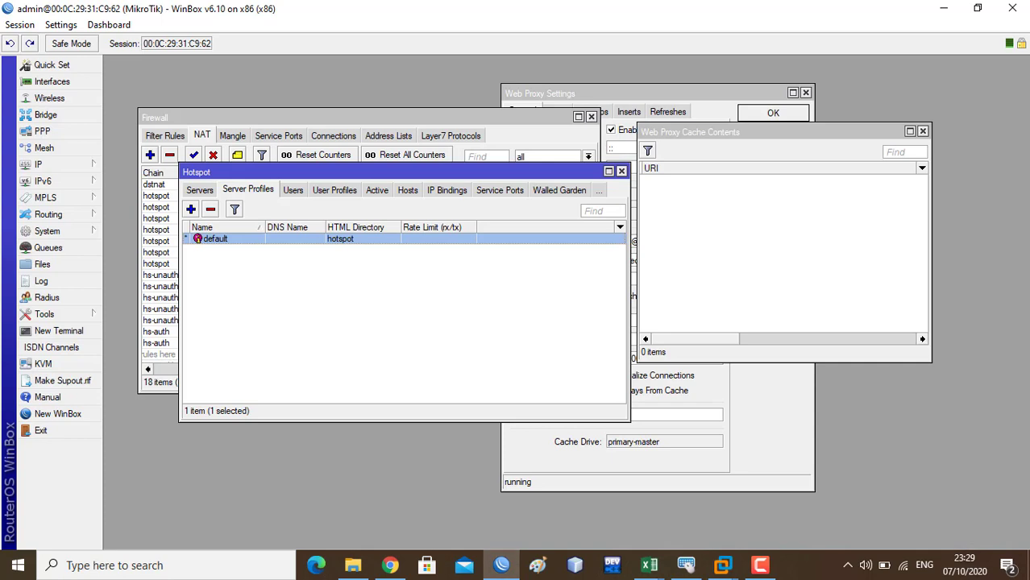
pyautogui.click(293, 191)
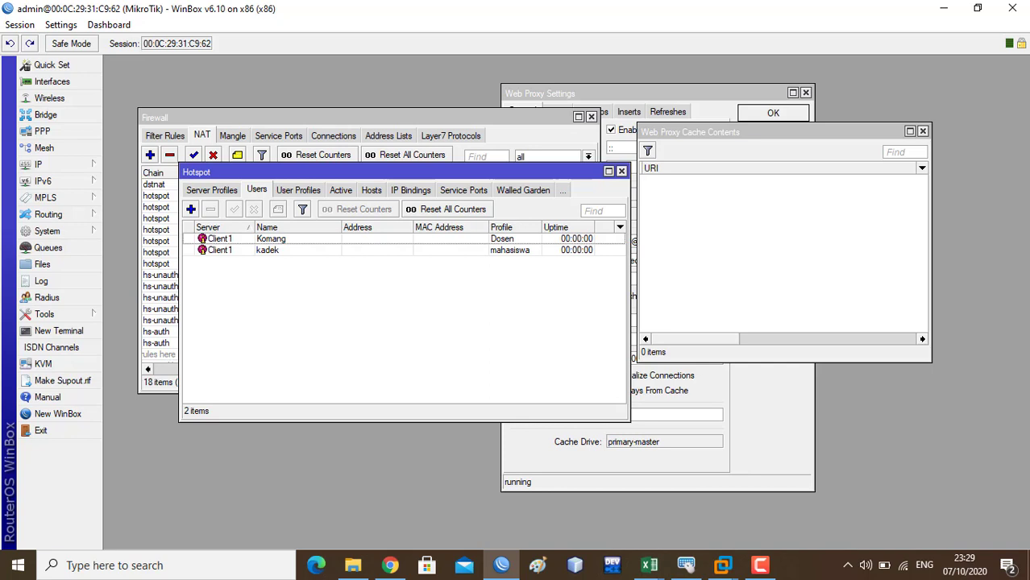
pyautogui.doubleClick(271, 239)
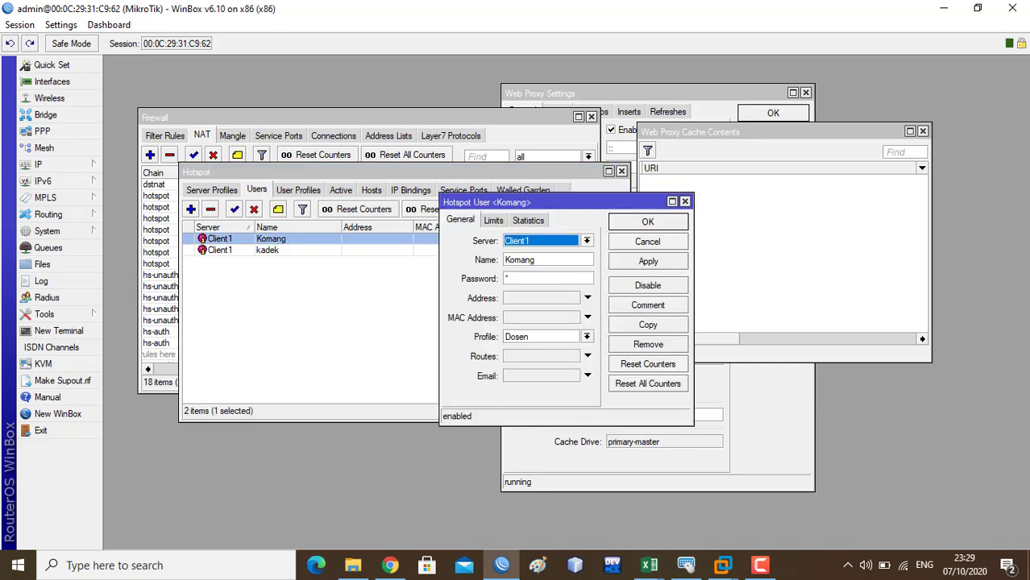
# - Close the user settings and return to the Windows 7 VM's hotspot login page
pyautogui.moveTo(723, 565)
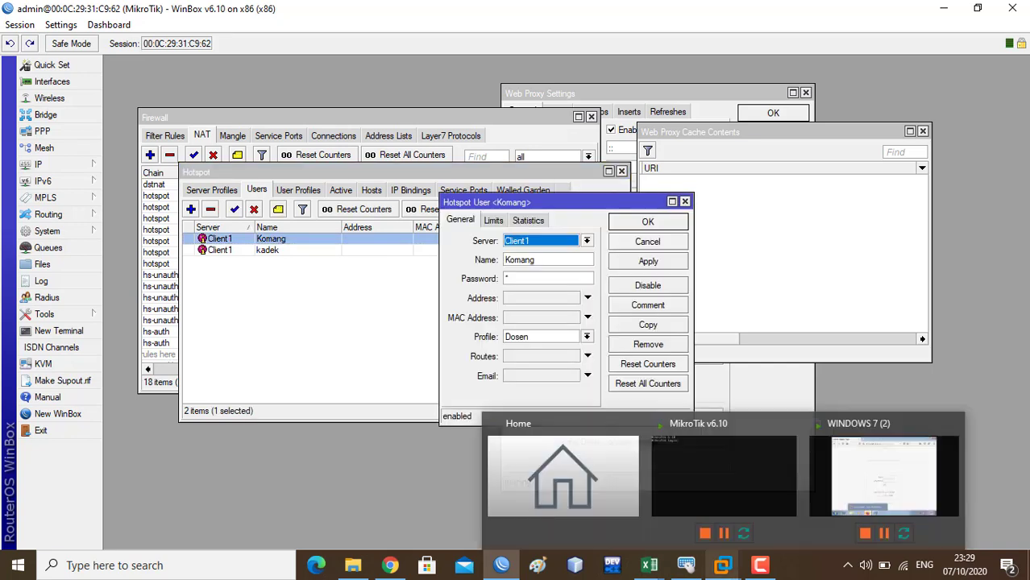
pyautogui.press('Return')
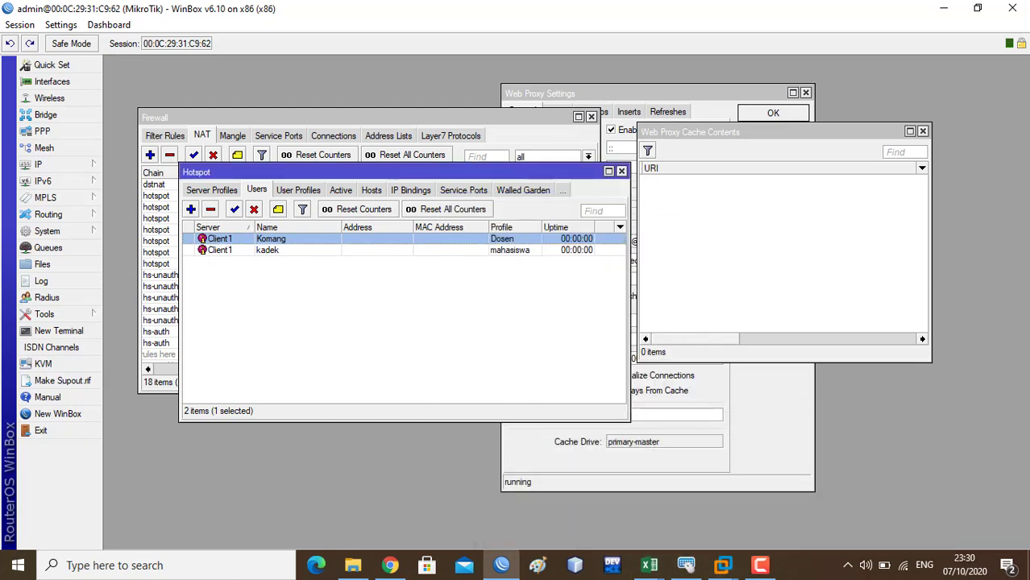
pyautogui.click(723, 565)
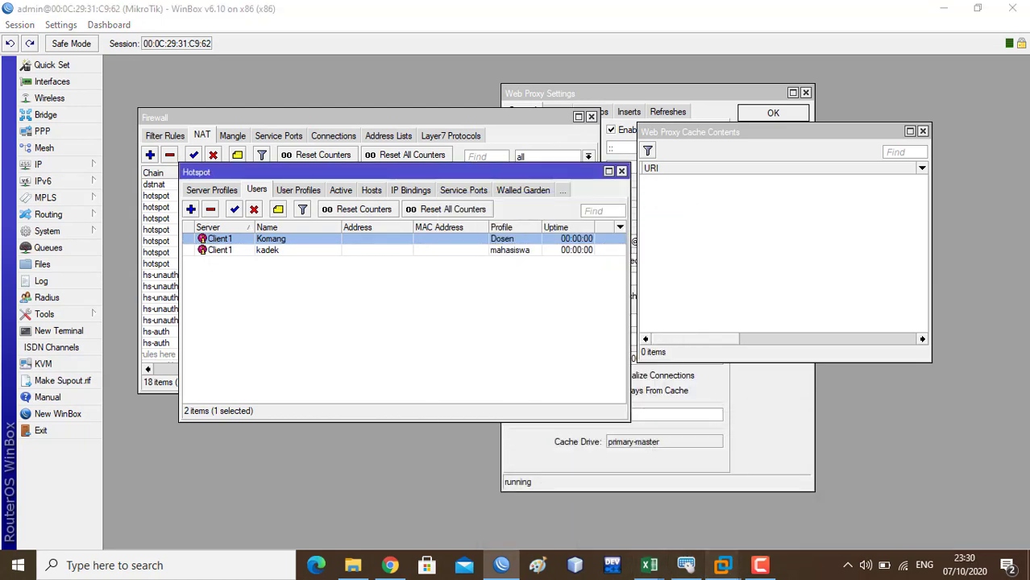
pyautogui.click(885, 474)
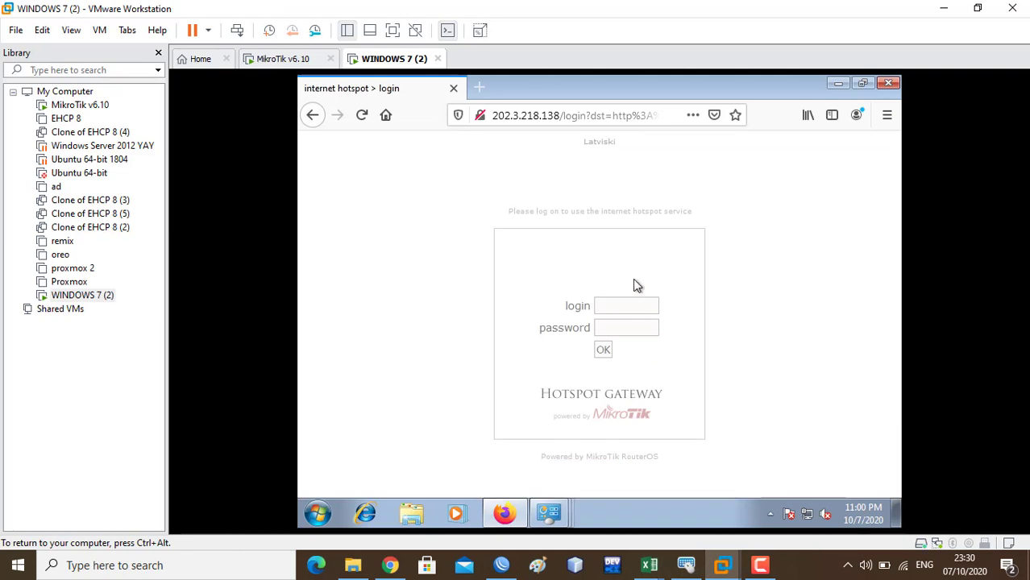
# - Try logging in with the lowercase hotspot username and password; it's rejected as invalid
pyautogui.click(637, 305)
pyautogui.write('komang')
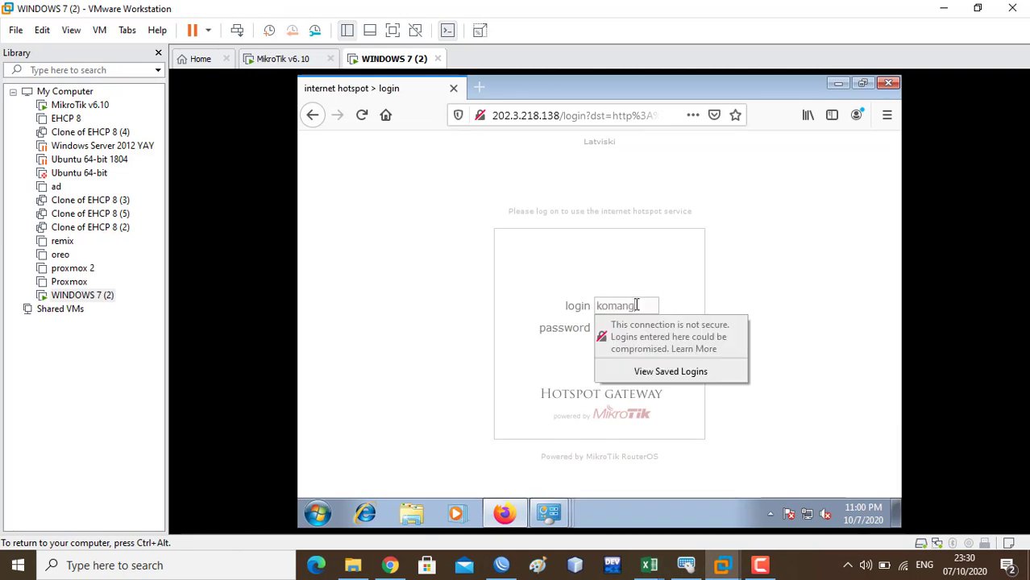
pyautogui.press('Tab')
pyautogui.write('1')
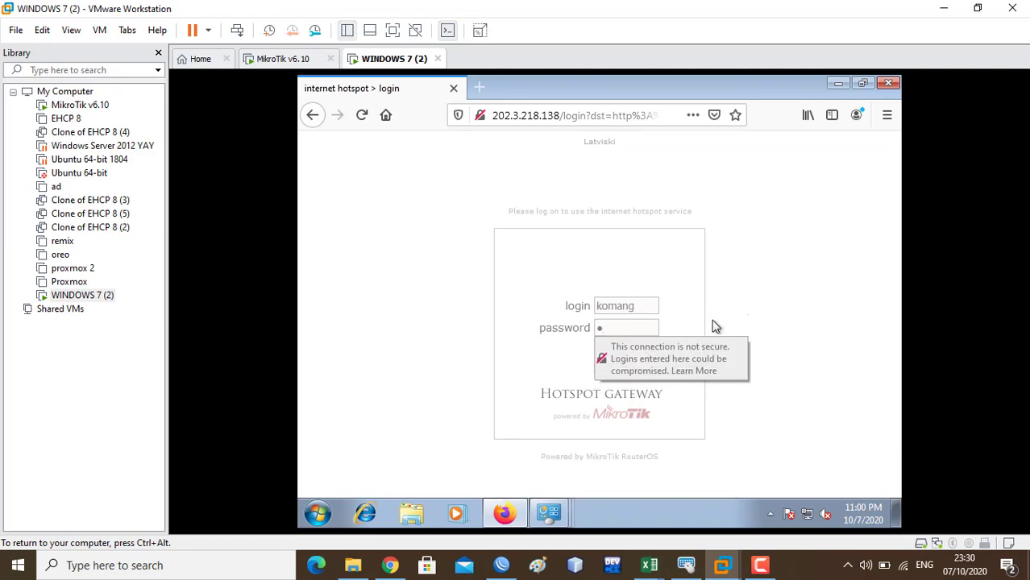
pyautogui.click(552, 371)
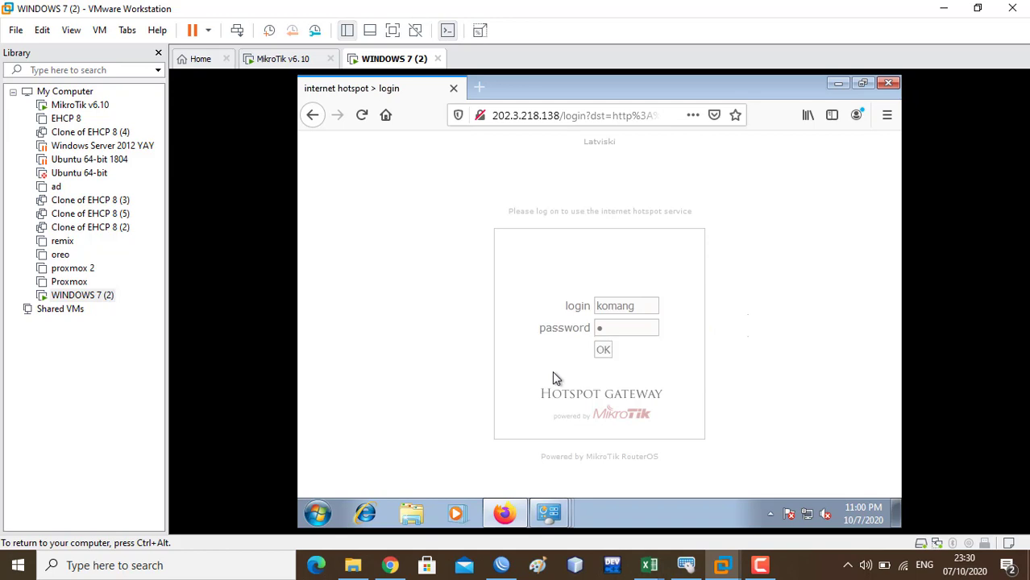
pyautogui.click(609, 355)
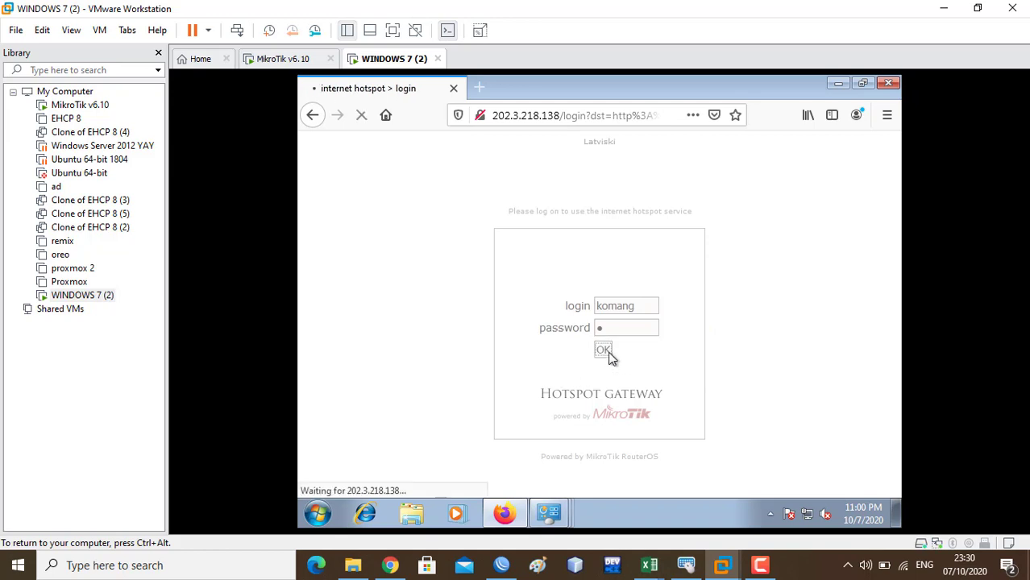
pyautogui.click(563, 369)
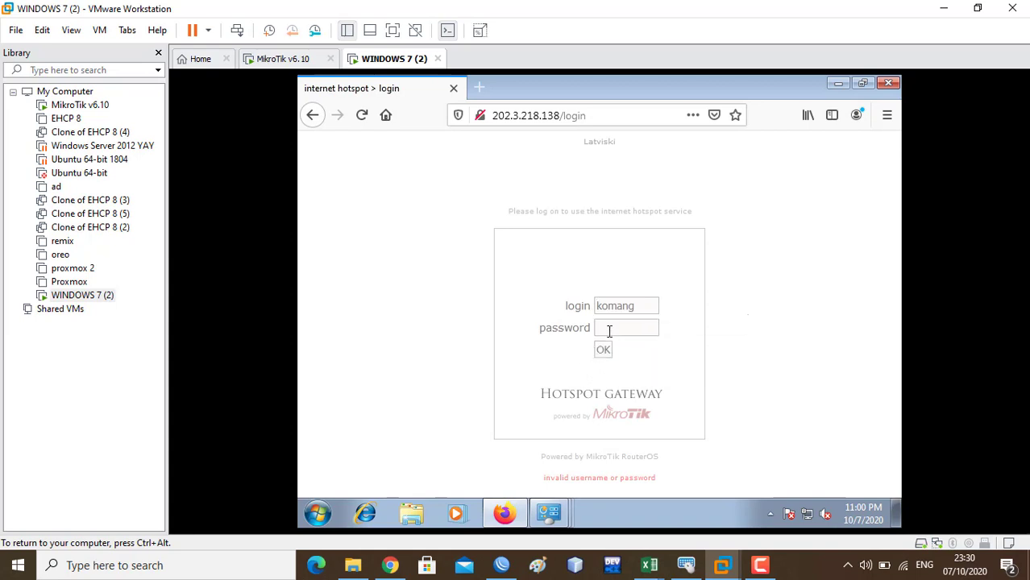
pyautogui.click(501, 565)
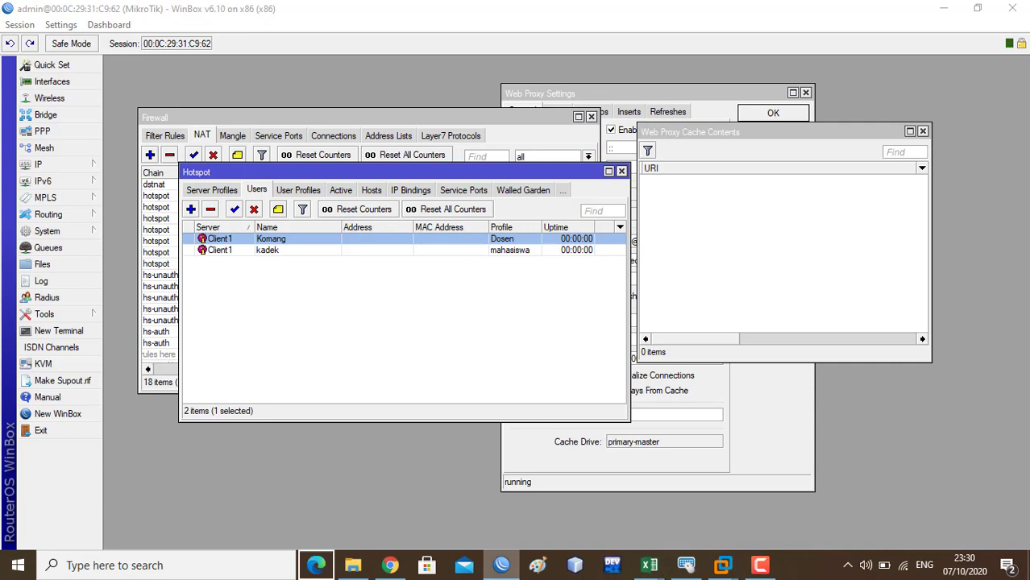
# - Reopen the first hotspot user's settings to check its name and password
pyautogui.rightClick(502, 565)
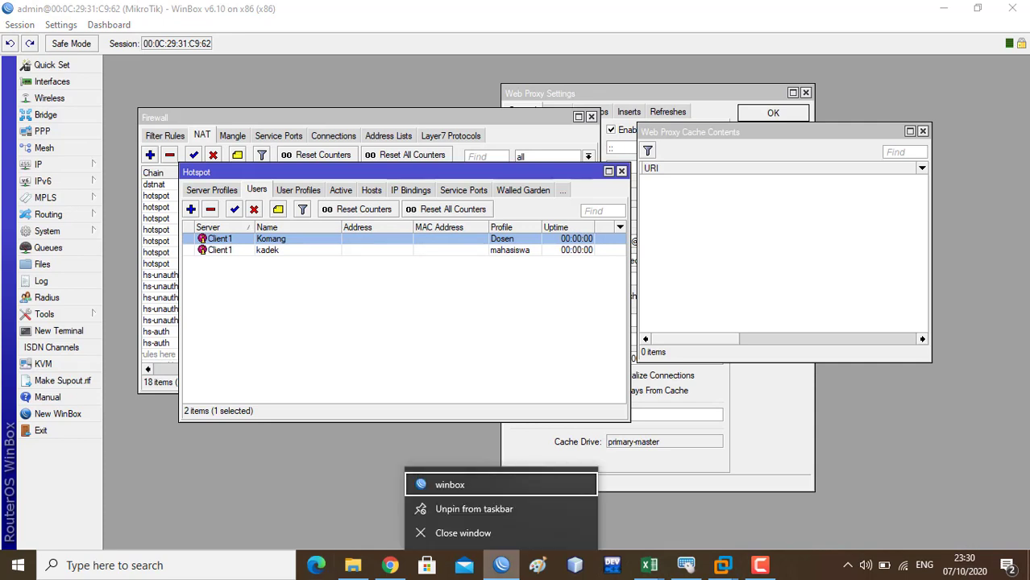
pyautogui.doubleClick(271, 239)
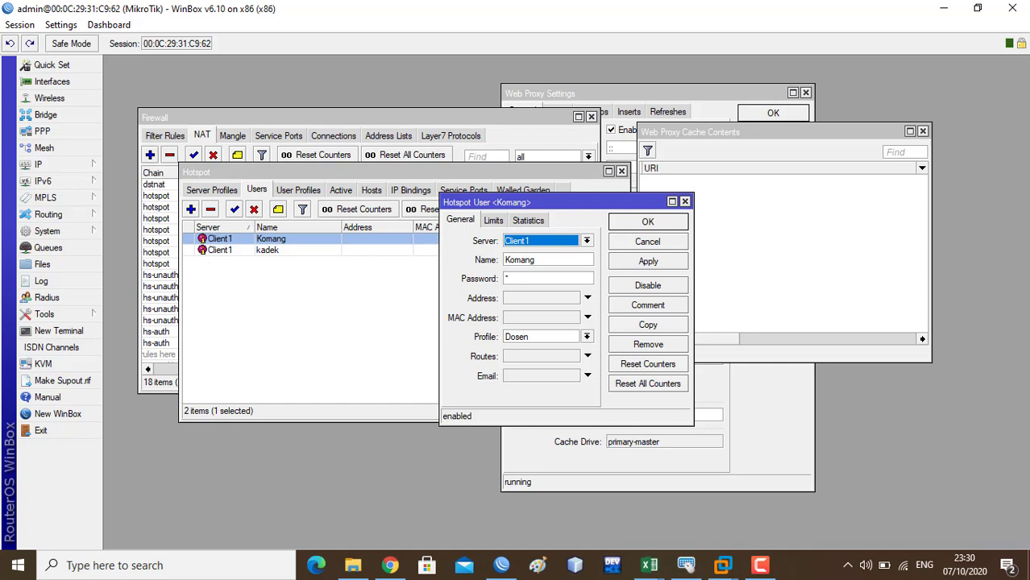
pyautogui.click(685, 200)
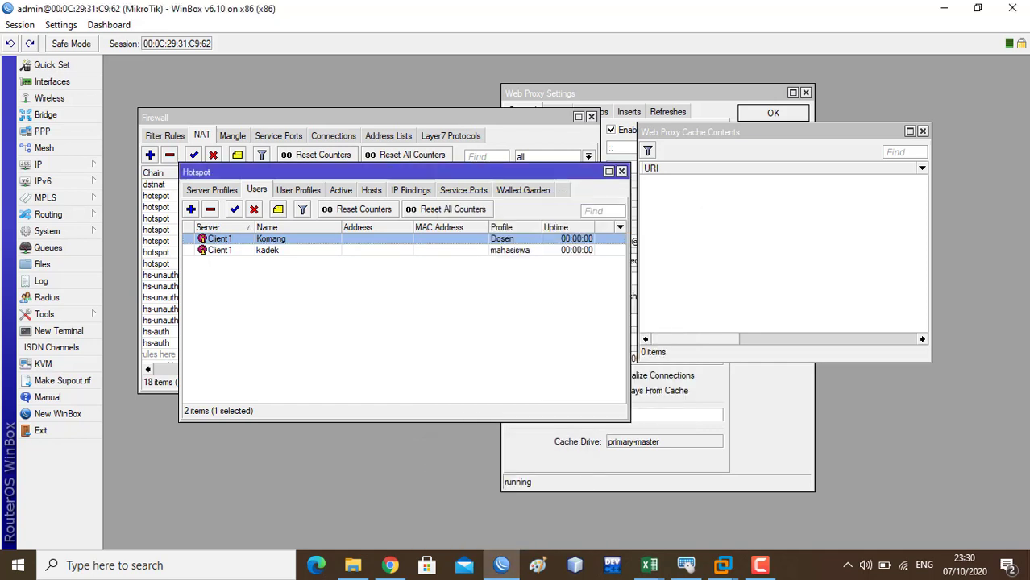
# - Log in to the hotspot again using the capitalised username and the user's password
pyautogui.moveTo(723, 565)
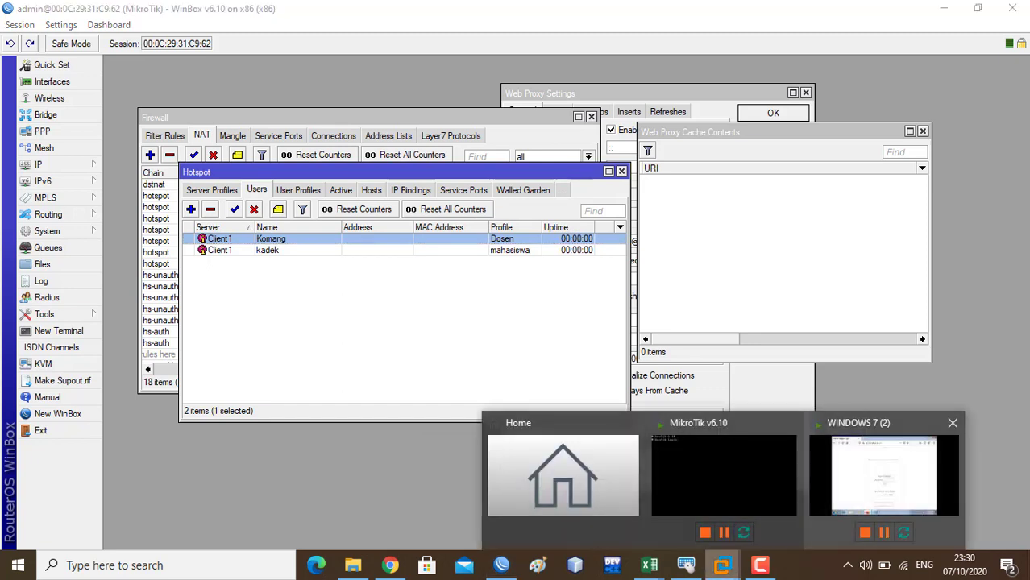
pyautogui.click(851, 472)
pyautogui.click(602, 306)
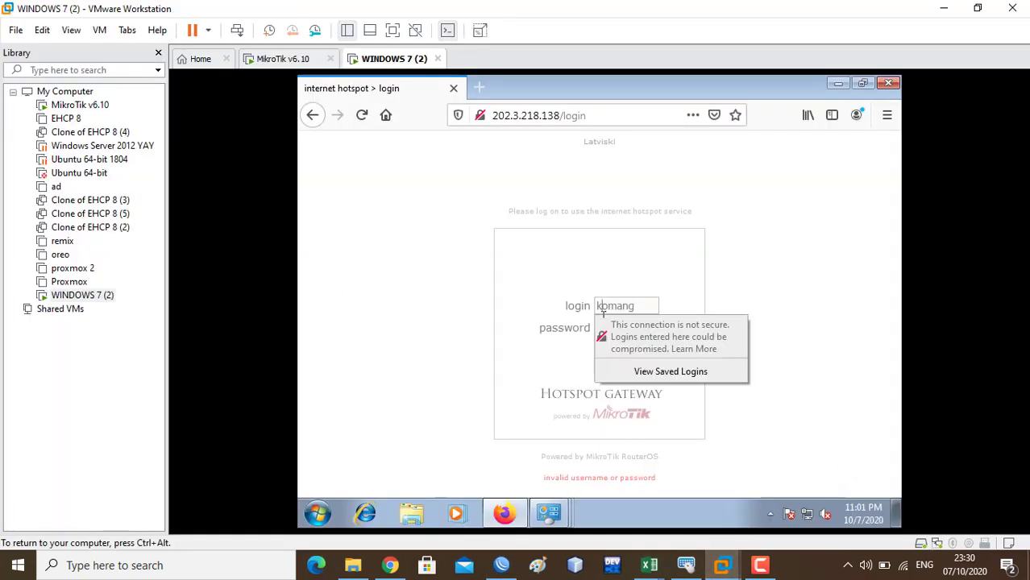
pyautogui.hotkey('ctrl', 'a')
pyautogui.press('BackSpace')
pyautogui.write('Komang')
pyautogui.click(562, 354)
pyautogui.click(614, 328)
pyautogui.write('1')
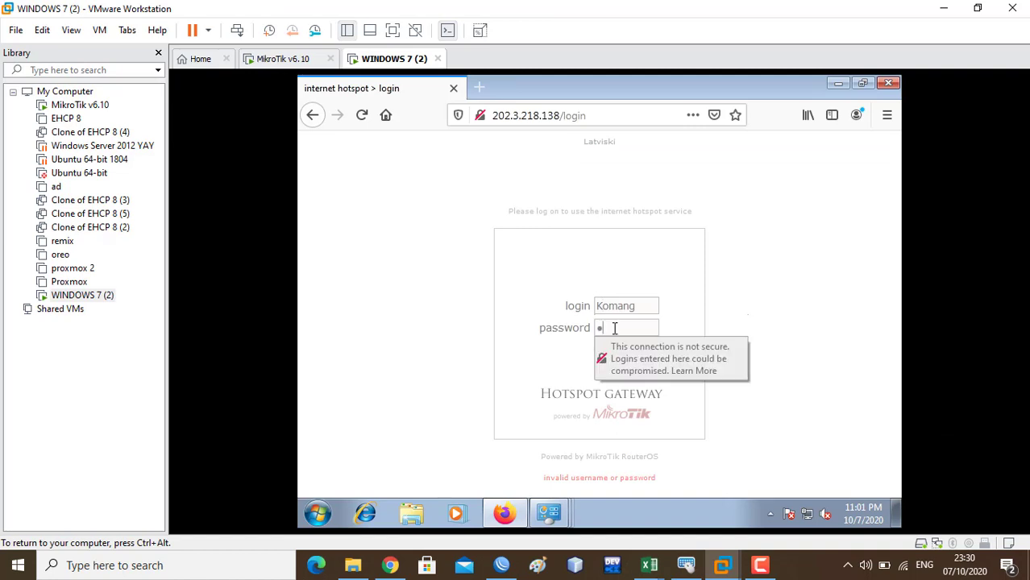
pyautogui.click(524, 375)
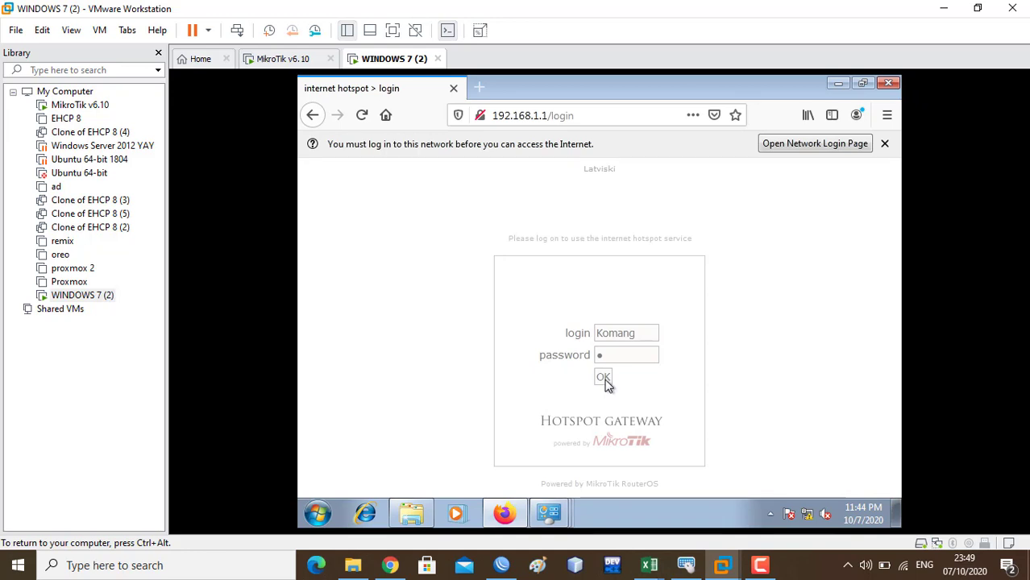
pyautogui.click(603, 379)
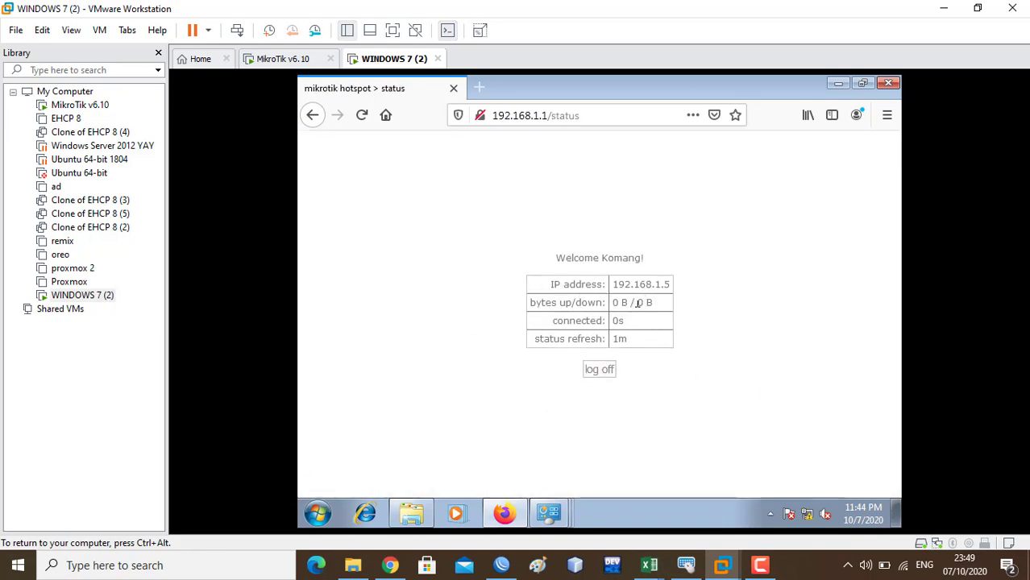
# - In a new tab, search the web for GOOGLE
pyautogui.click(479, 90)
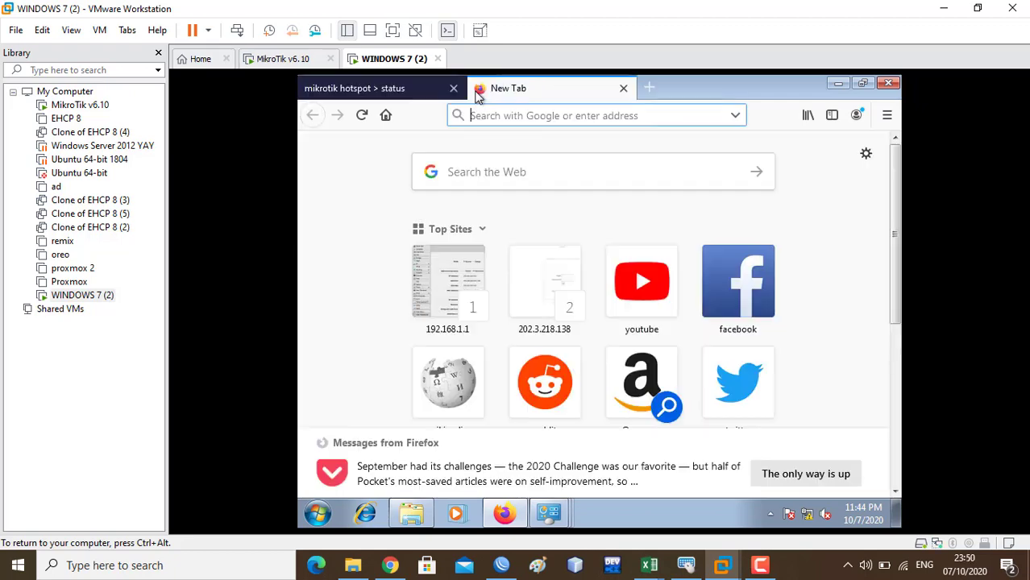
pyautogui.write('GOO')
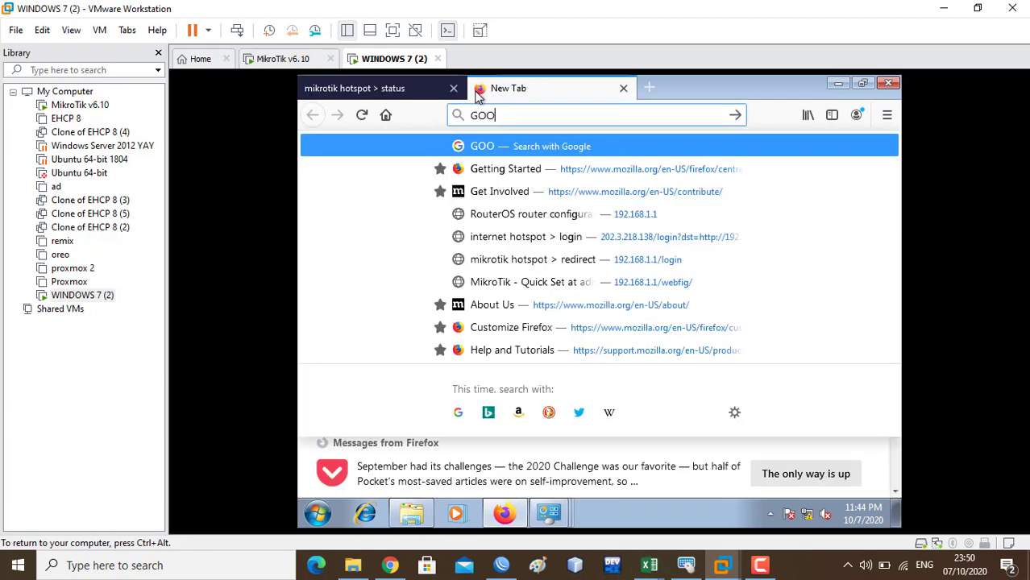
pyautogui.write('GLE')
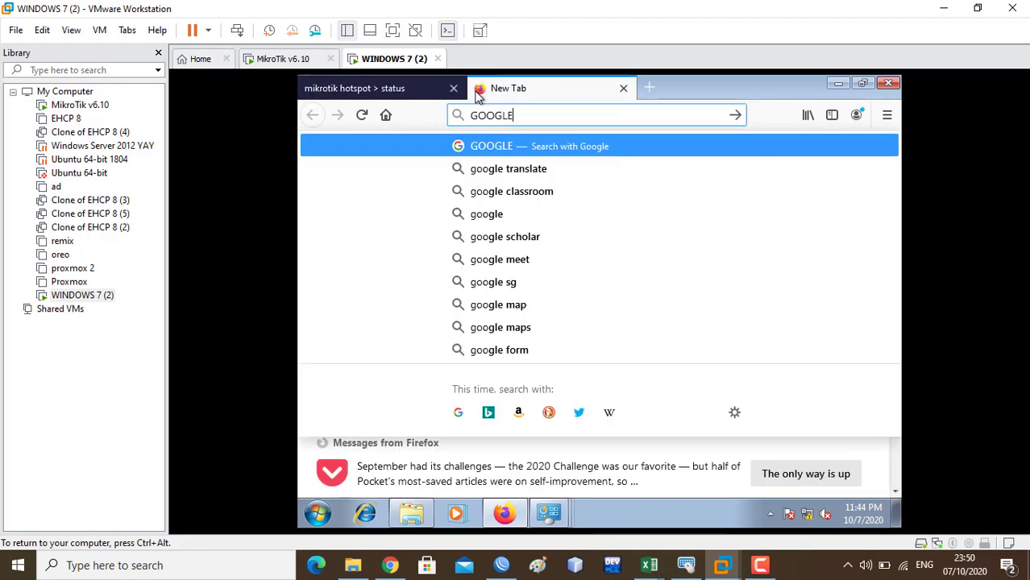
pyautogui.press('Return')
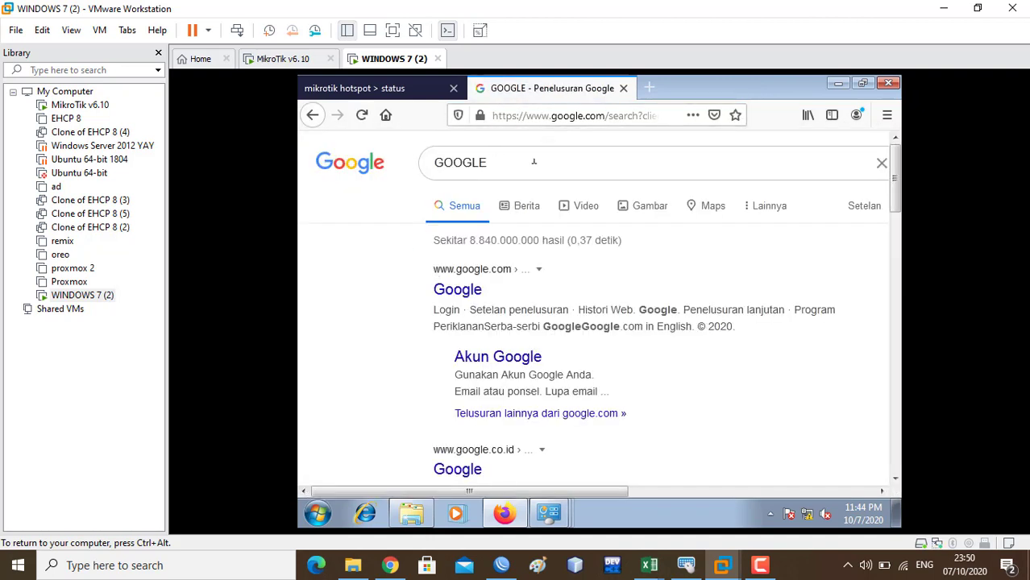
# - Search Google for speedtest and open the Speedtest by Ookla result
pyautogui.click(557, 123)
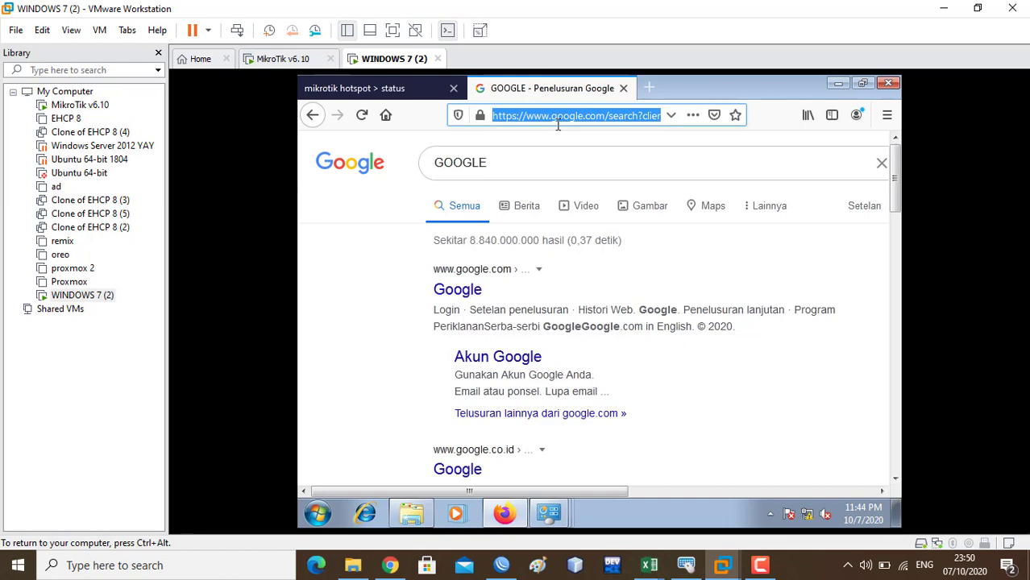
pyautogui.write('speed')
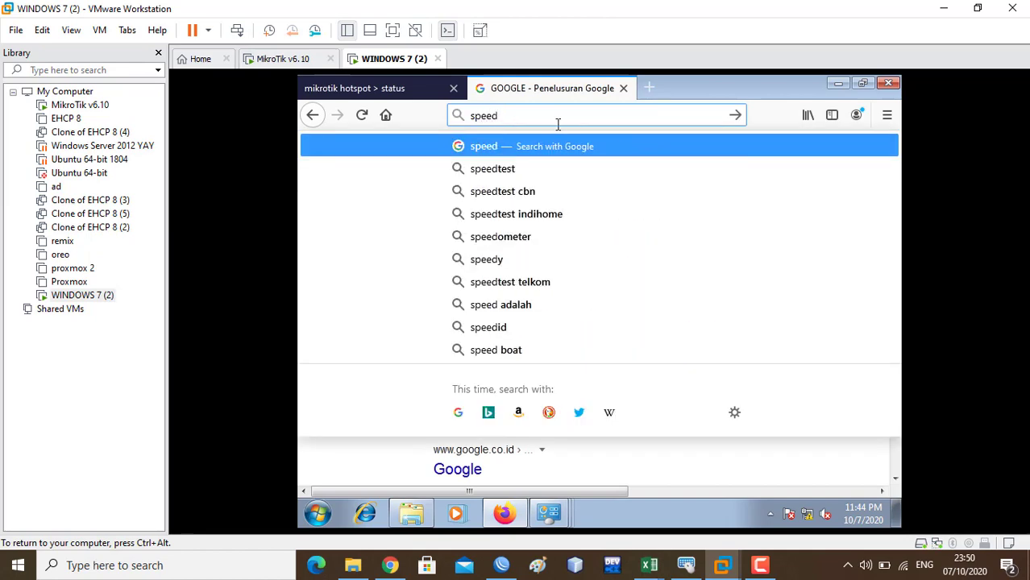
pyautogui.write('test')
pyautogui.press('Return')
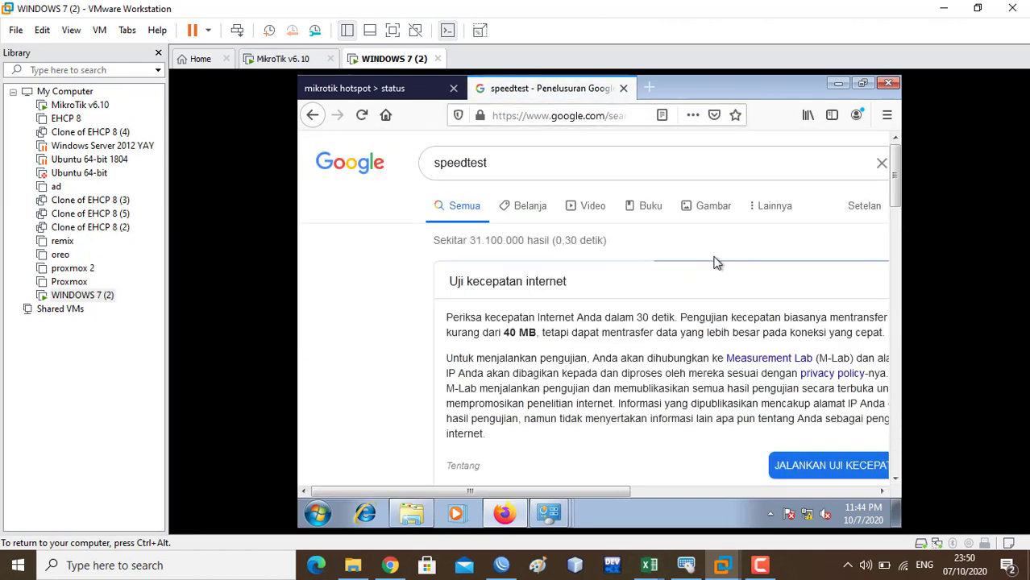
pyautogui.scroll(-5, 685, 258)
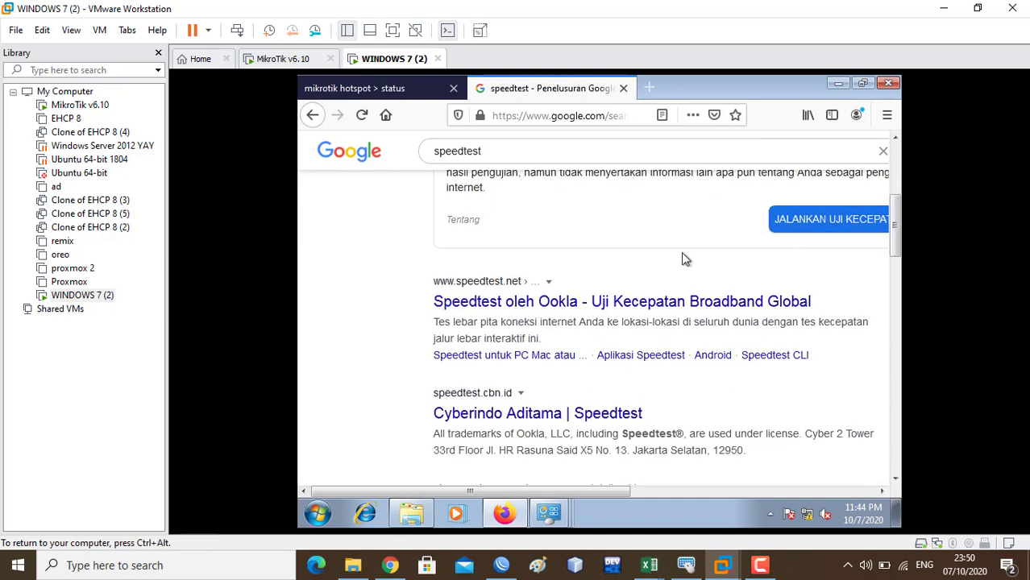
pyautogui.click(617, 305)
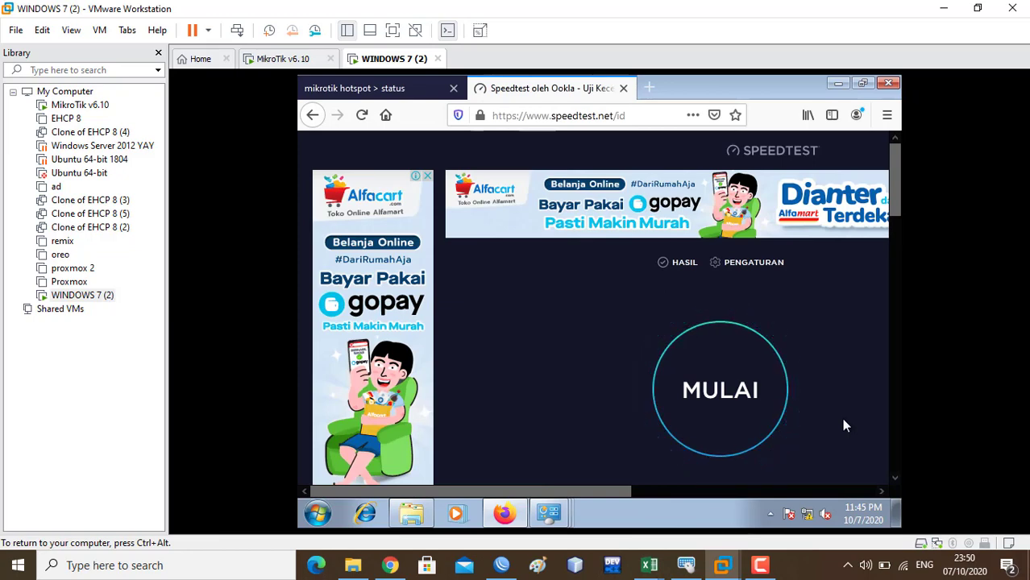
# - Run the Ookla speed test (46 ms ping, 2.59 Mbps download), then reload and restart it
pyautogui.click(762, 398)
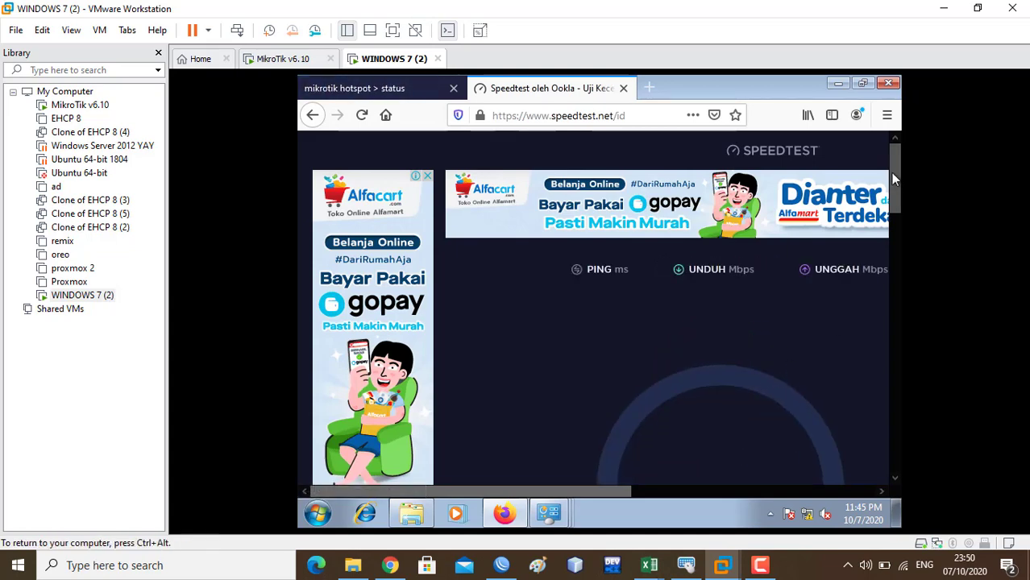
pyautogui.moveTo(892, 172); pyautogui.dragTo(895, 207)
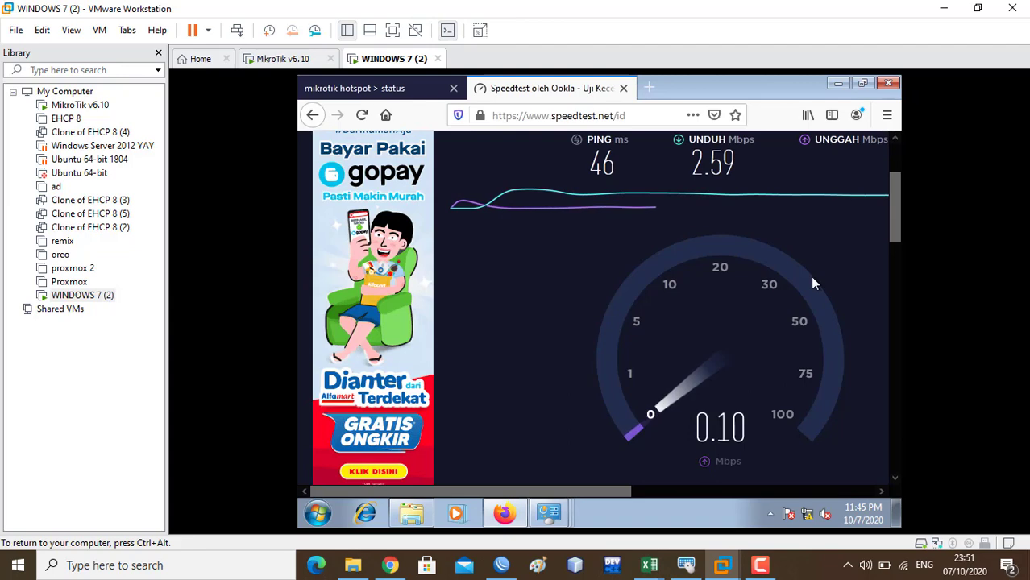
pyautogui.scroll(-4, 890, 255)
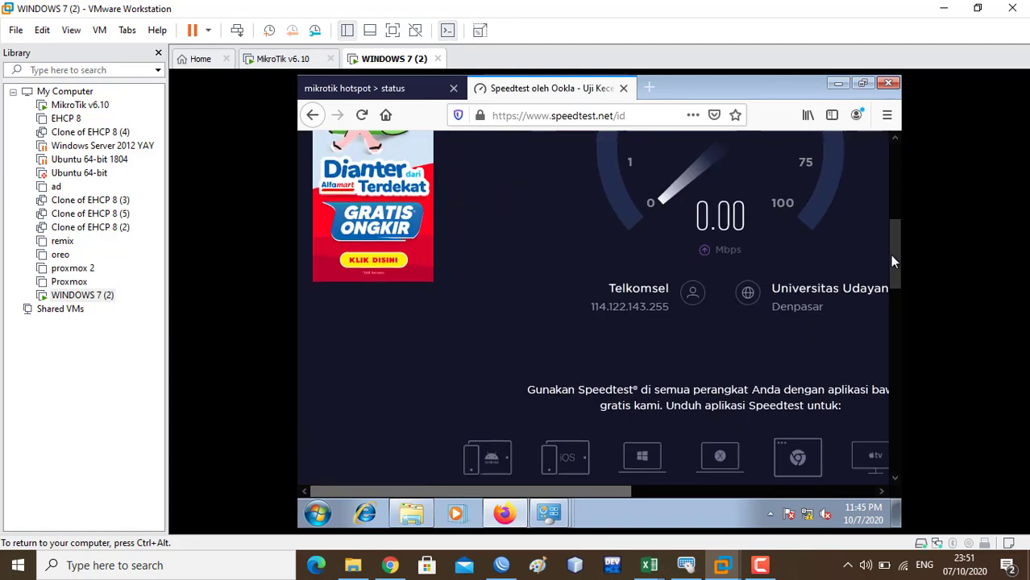
pyautogui.scroll(7, 878, 218)
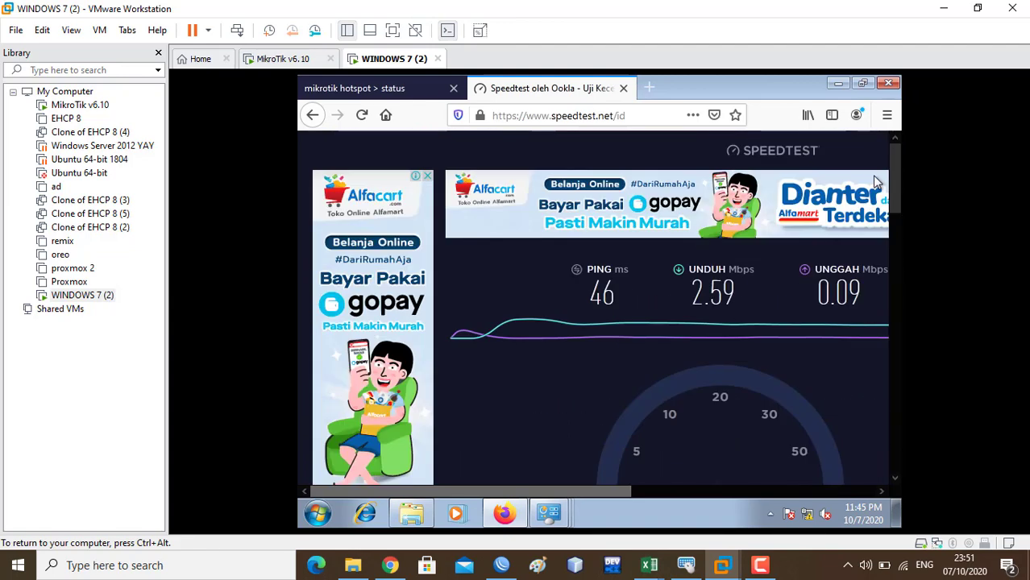
pyautogui.click(362, 116)
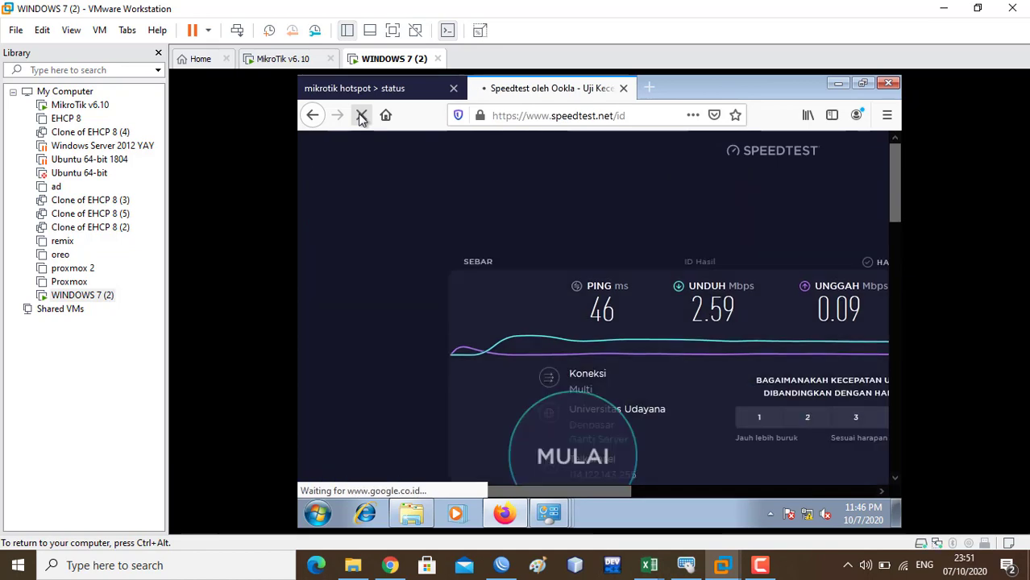
pyautogui.click(719, 364)
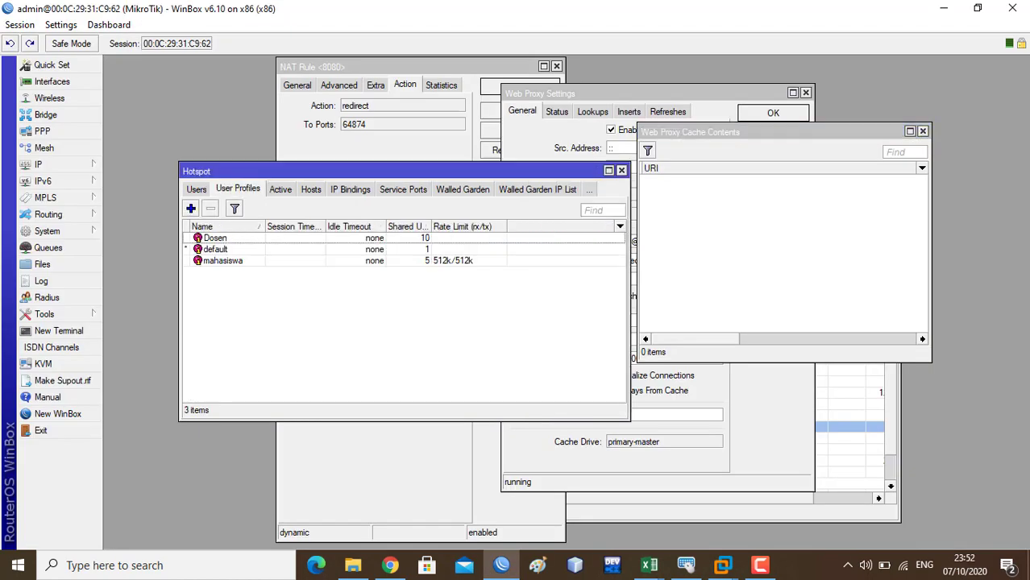
# - Show the Hotspot Users list beside the 0-item Web Proxy Cache Contents window
pyautogui.click(256, 188)
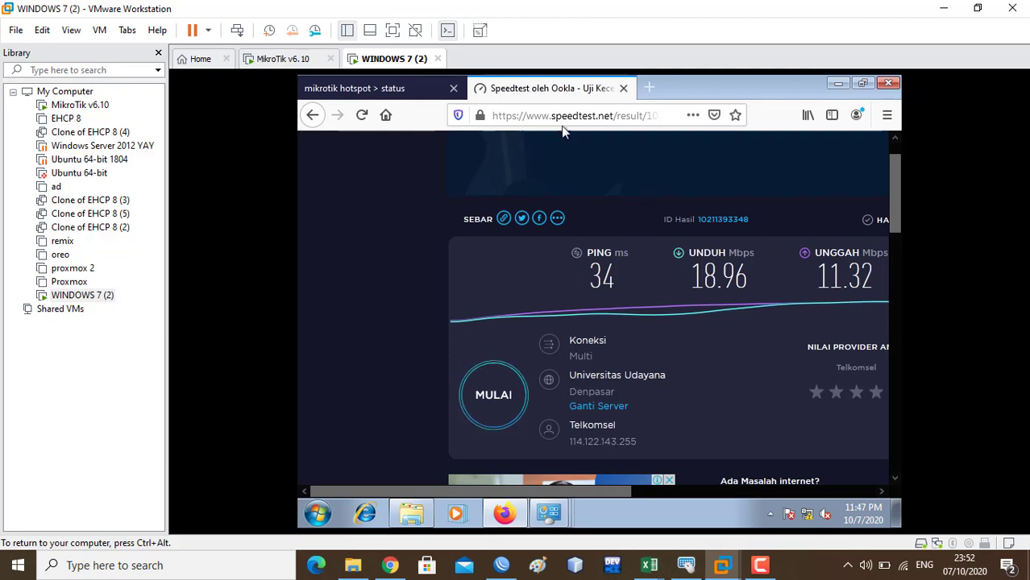
# - Load smkn1kutaselatan.sch.id in a new Firefox tab and bring WinBox forward
pyautogui.click(648, 90)
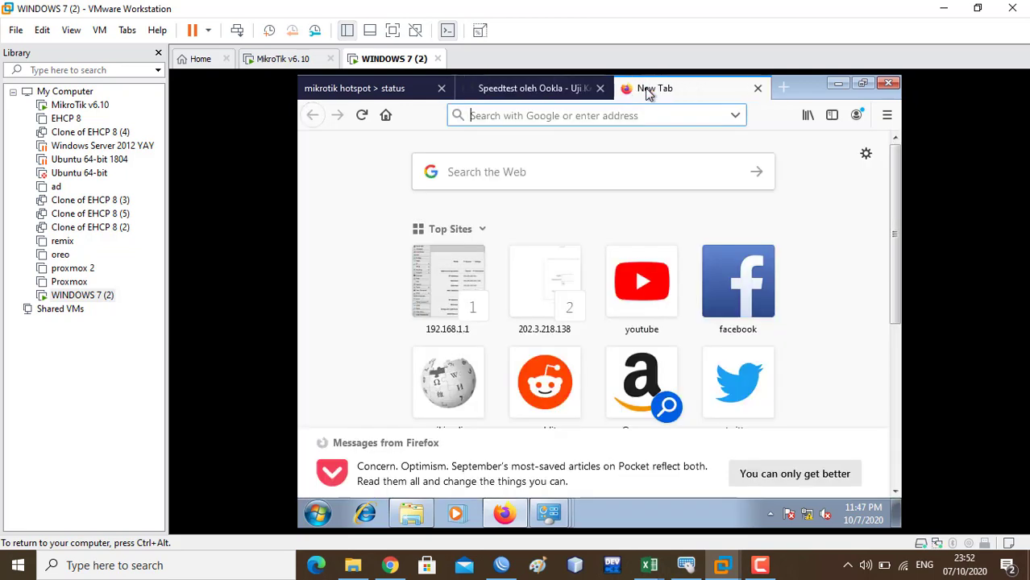
pyautogui.write('smkn')
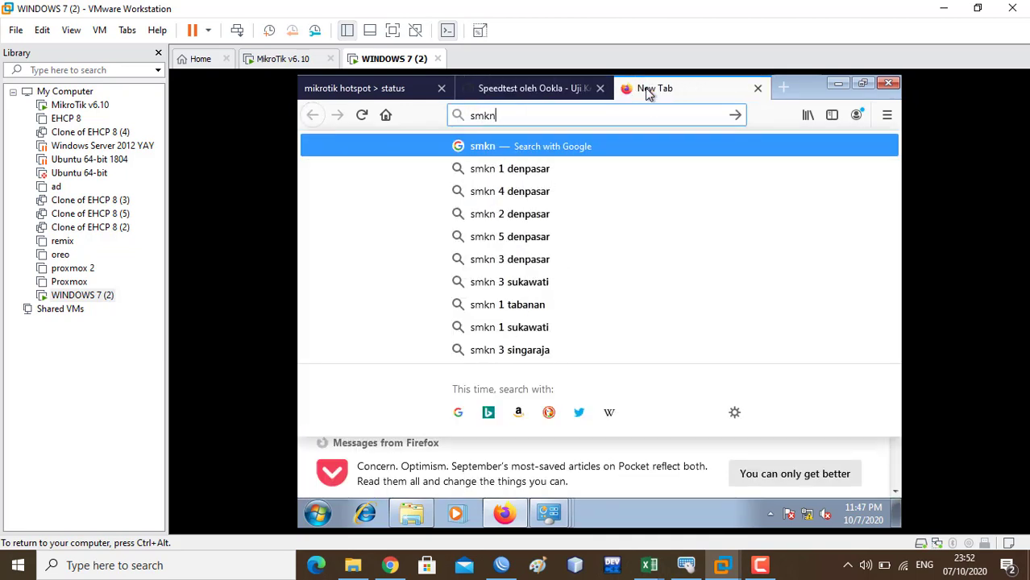
pyautogui.write('1kuta')
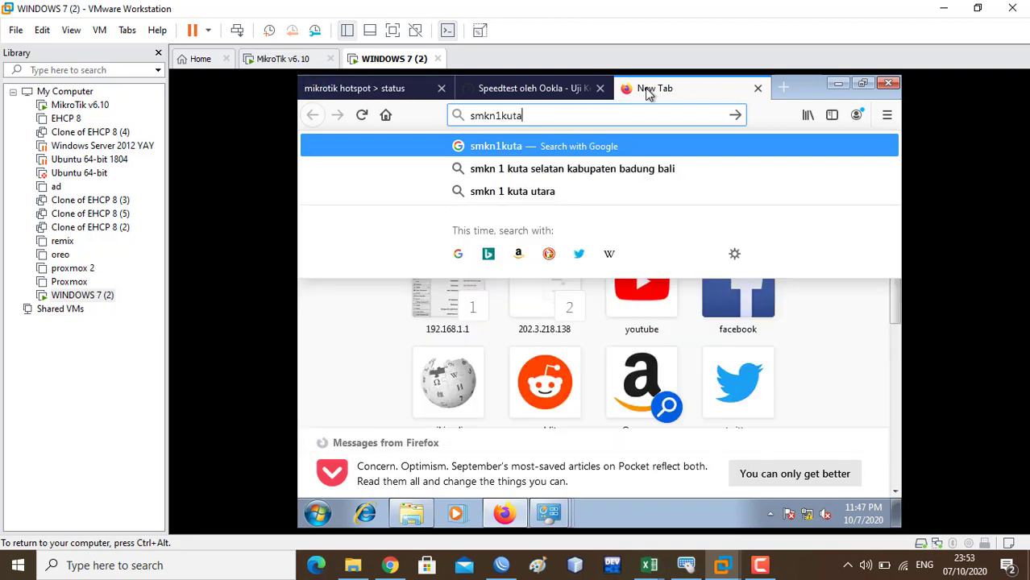
pyautogui.write('selatan.sch.')
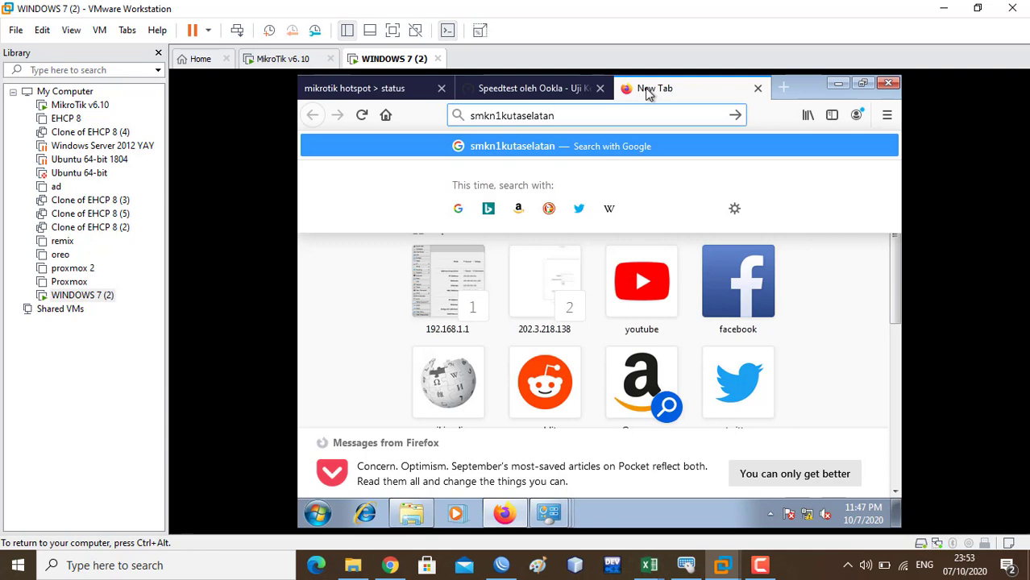
pyautogui.write('id')
pyautogui.press('Return')
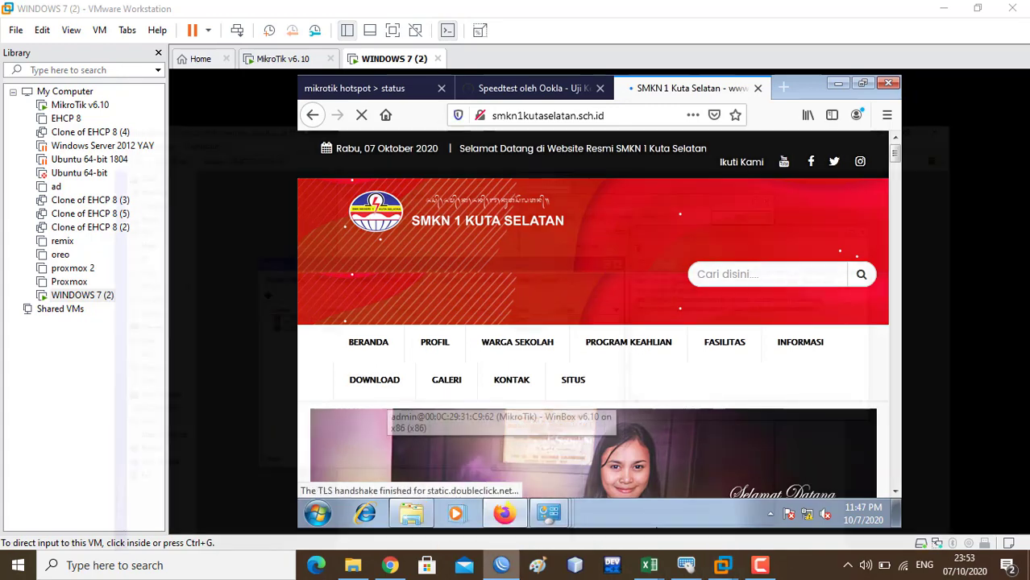
pyautogui.click(501, 565)
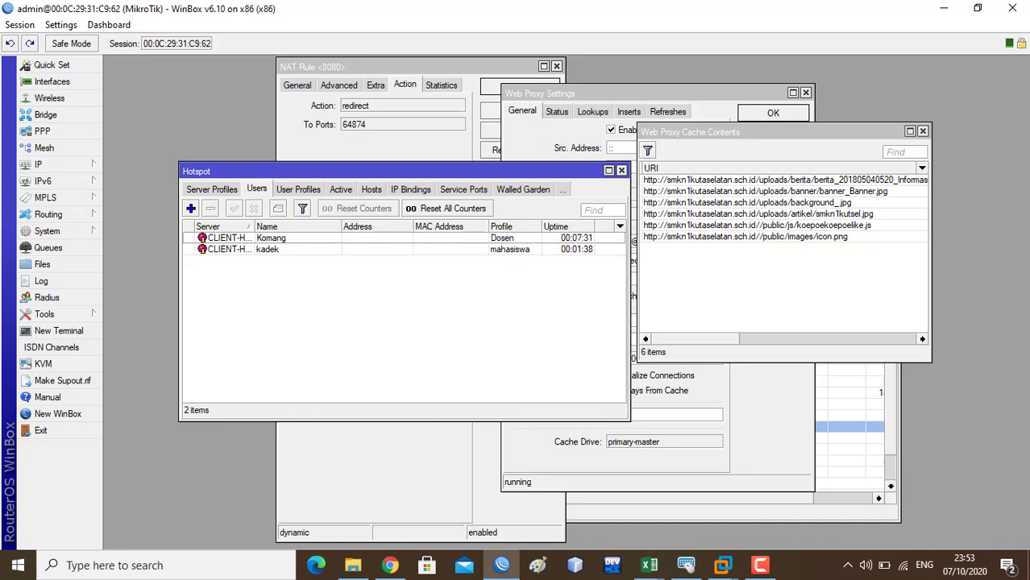
# - Scroll the Web Proxy Cache Contents list to review the six school-site URIs and sizes
pyautogui.hscroll(5, 782, 253)
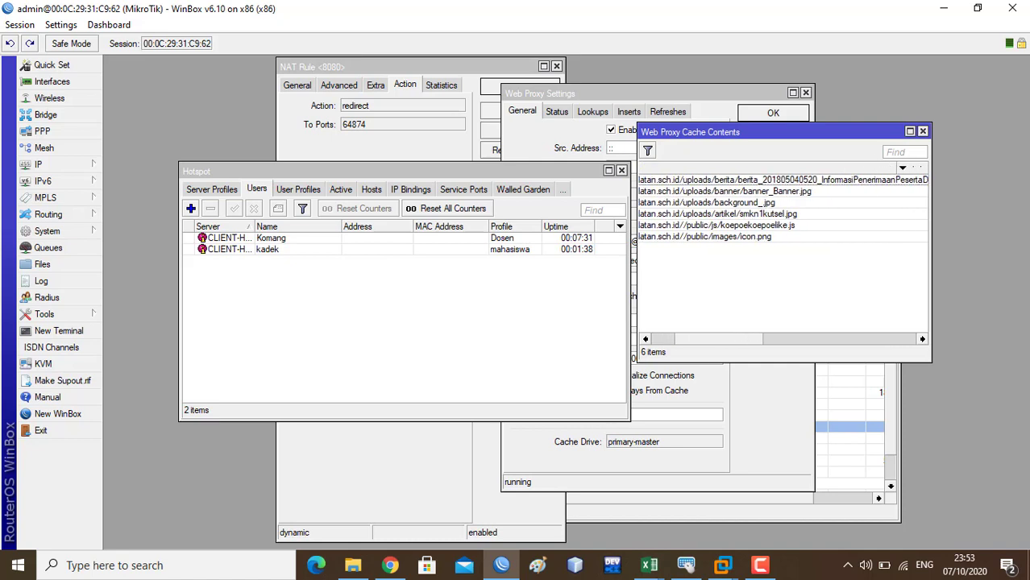
pyautogui.hscroll(-5, 782, 254)
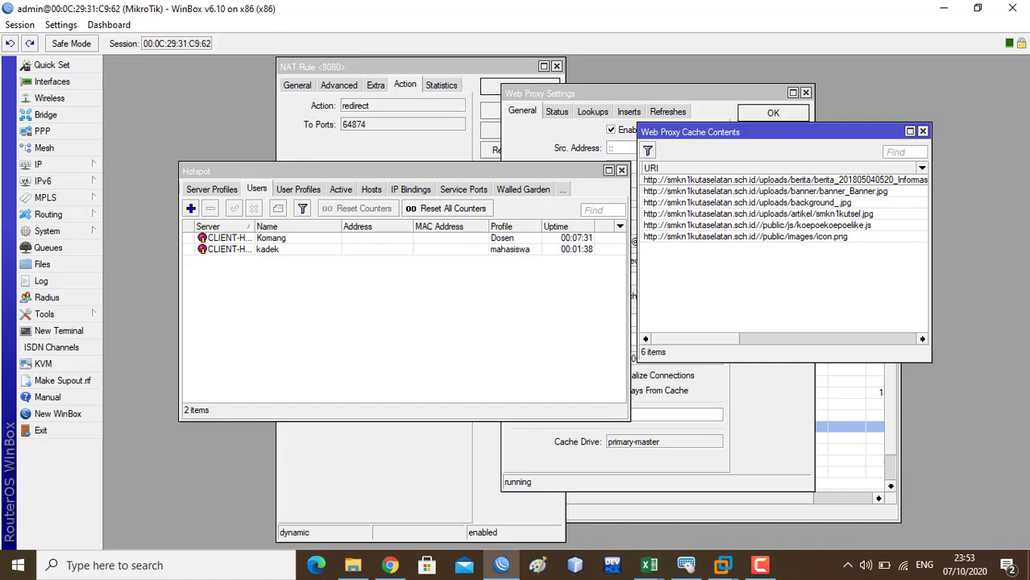
pyautogui.hscroll(5, 781, 250)
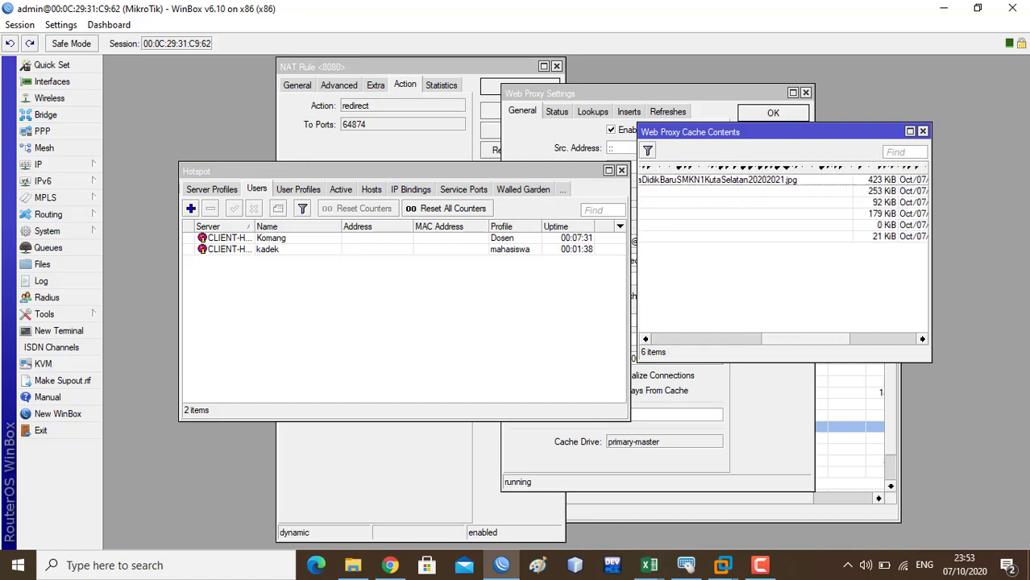
pyautogui.hscroll(-5, 782, 250)
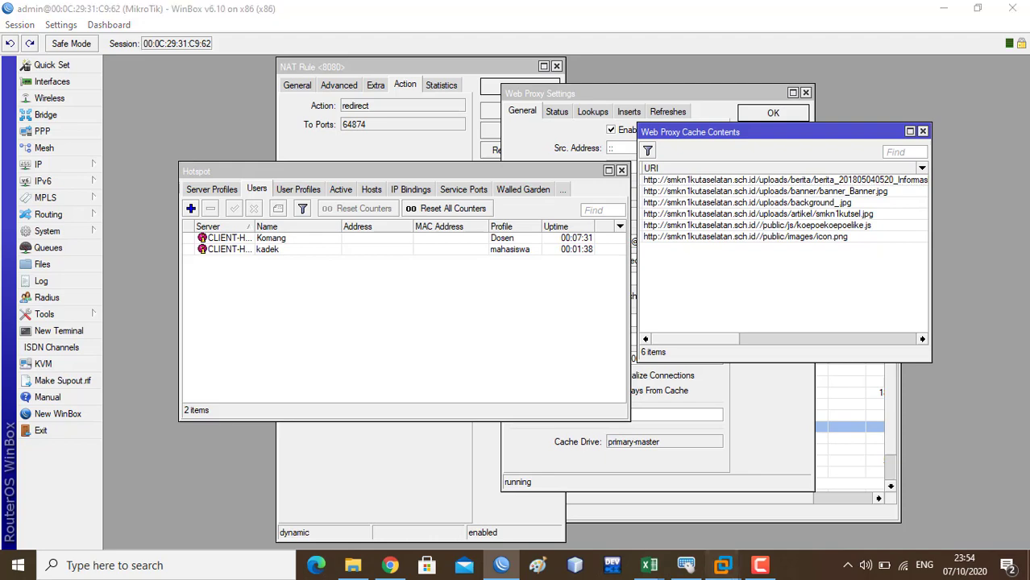
pyautogui.moveTo(723, 565)
pyautogui.click(885, 500)
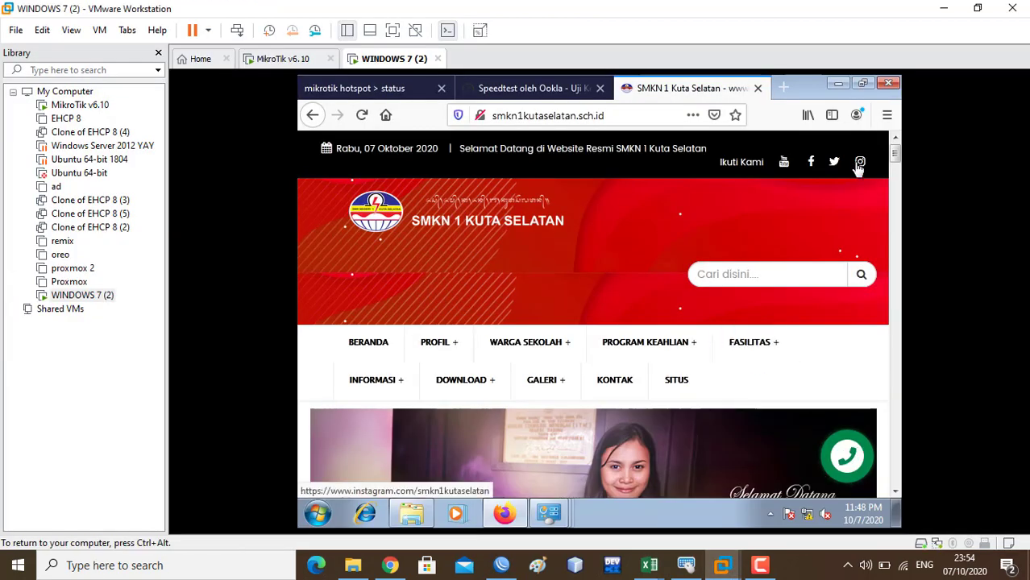
# - Close the SMKN 1 Kuta Selatan tab to get back to the Speedtest result page
pyautogui.moveTo(894, 157)
pyautogui.mouseDown()
pyautogui.moveTo(892, 202)
pyautogui.moveTo(890, 145)
pyautogui.mouseUp()
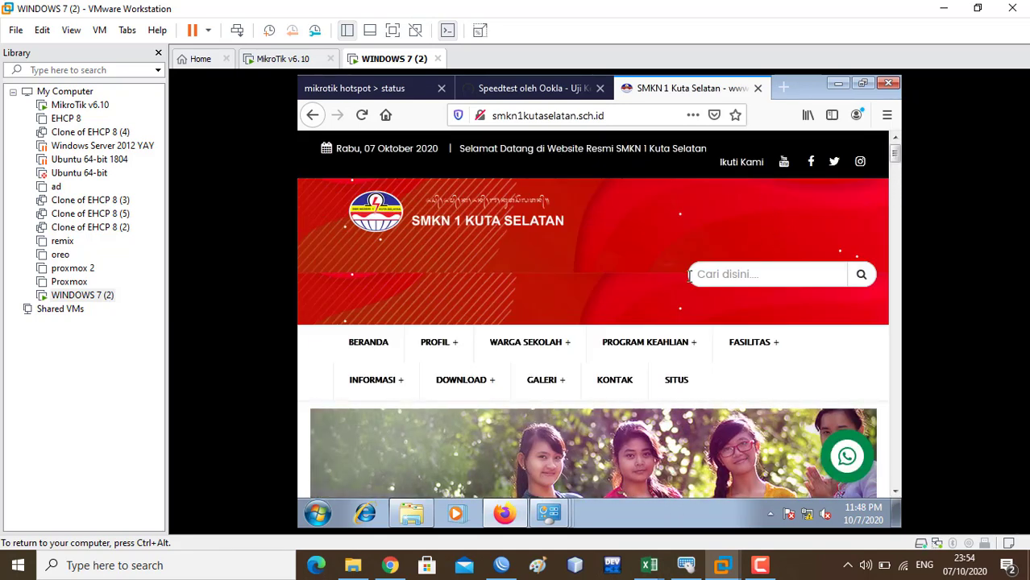
pyautogui.moveTo(650, 344)
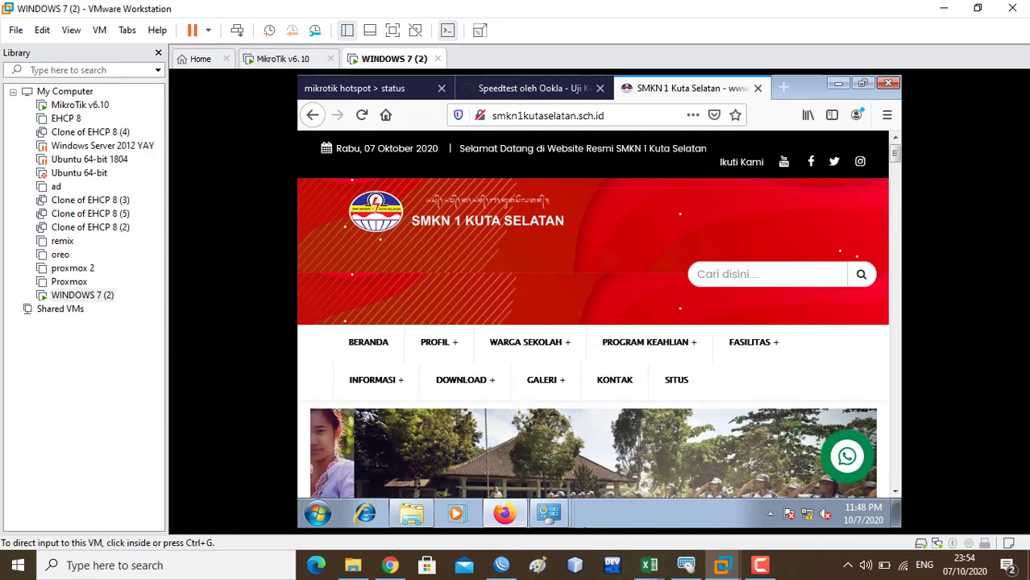
pyautogui.moveTo(650, 565)
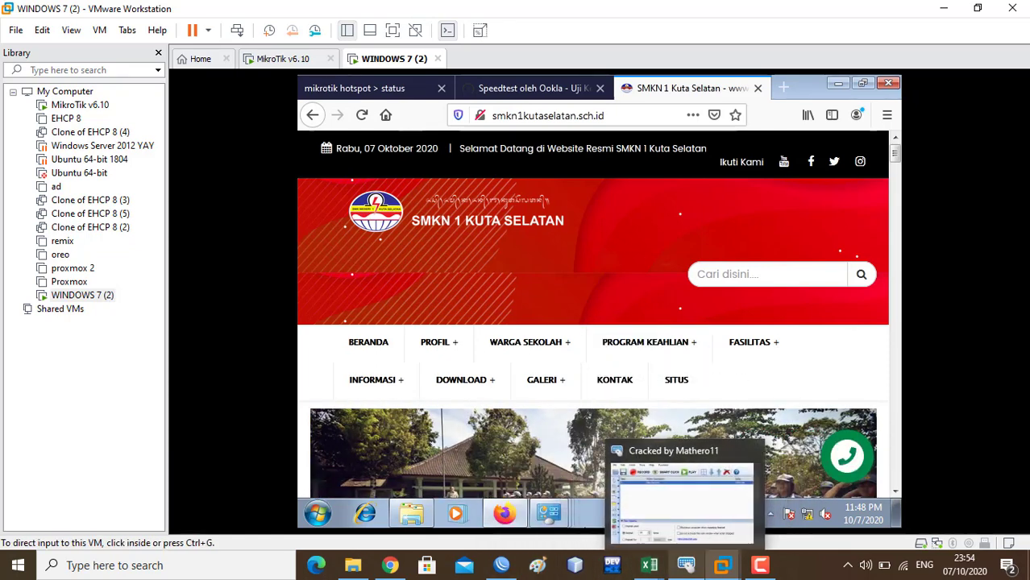
pyautogui.moveTo(501, 565)
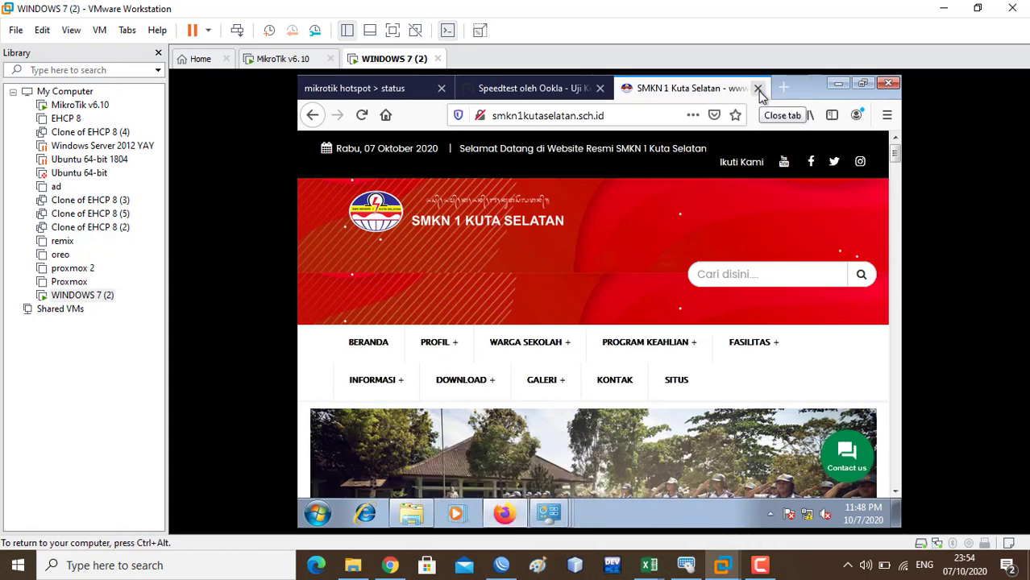
pyautogui.click(759, 91)
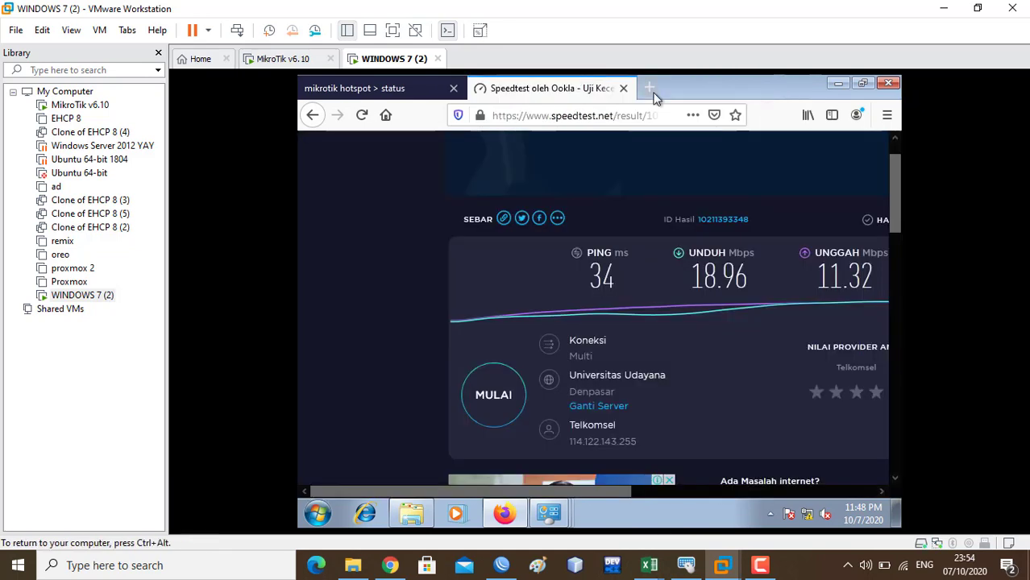
# - Close the Speedtest tab and delete today's Firefox browsing history
pyautogui.click(622, 91)
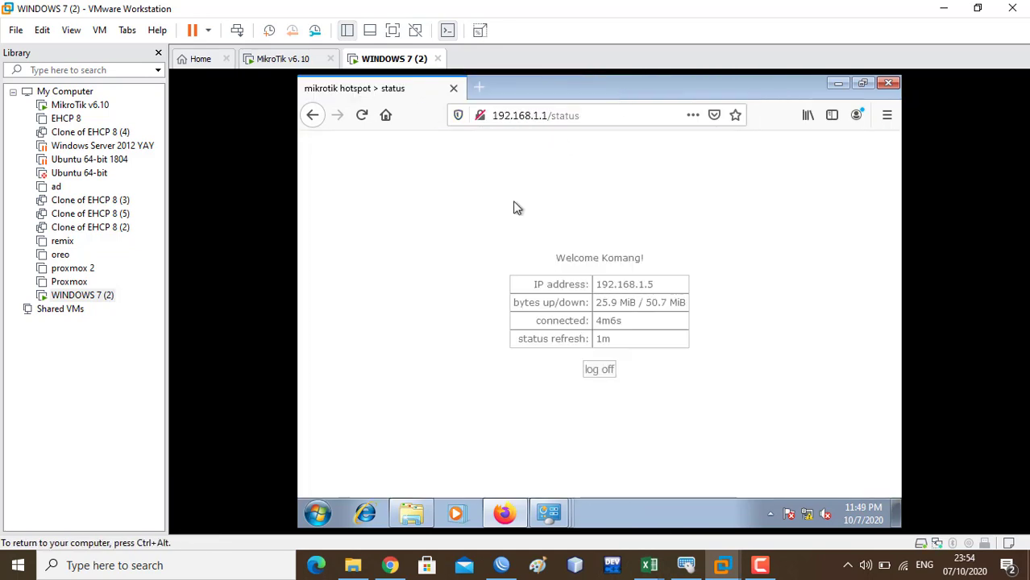
pyautogui.hotkey('ctrl', 'h')
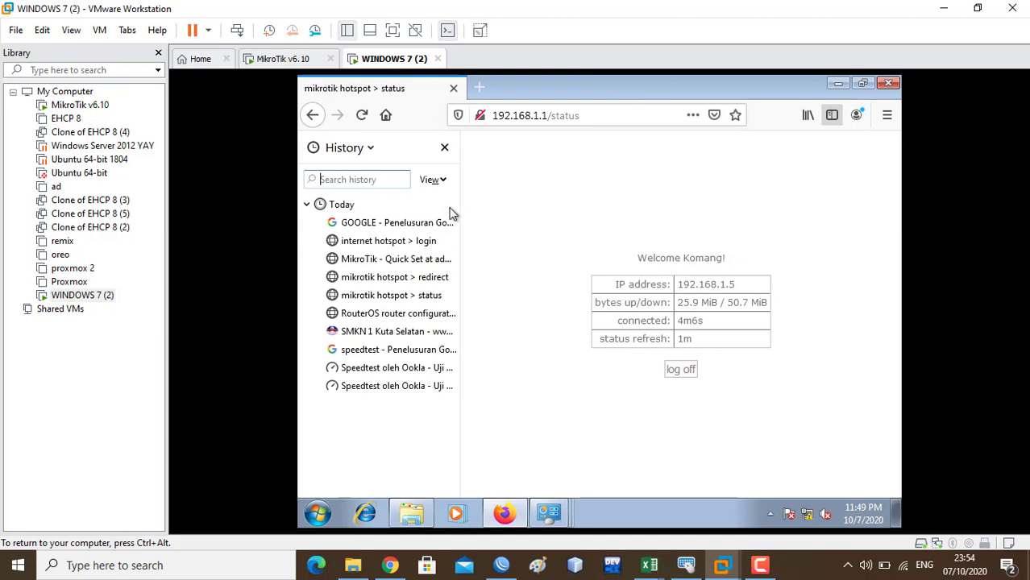
pyautogui.click(394, 208)
pyautogui.press('Delete')
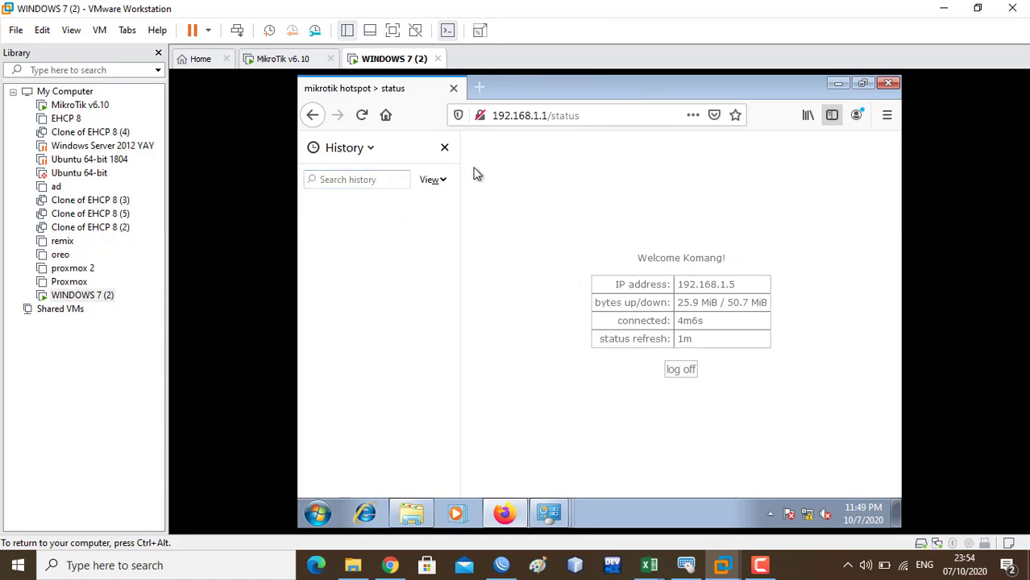
pyautogui.click(444, 148)
# - Log out of the hotspot and sign back in with a saved hotspot username
pyautogui.click(588, 371)
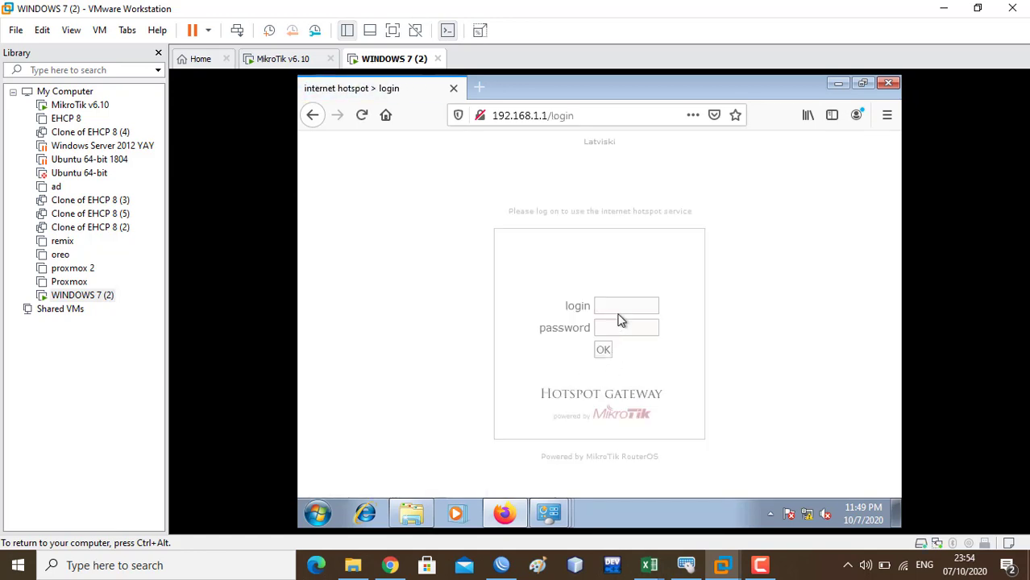
pyautogui.click(621, 303)
pyautogui.write('kadek')
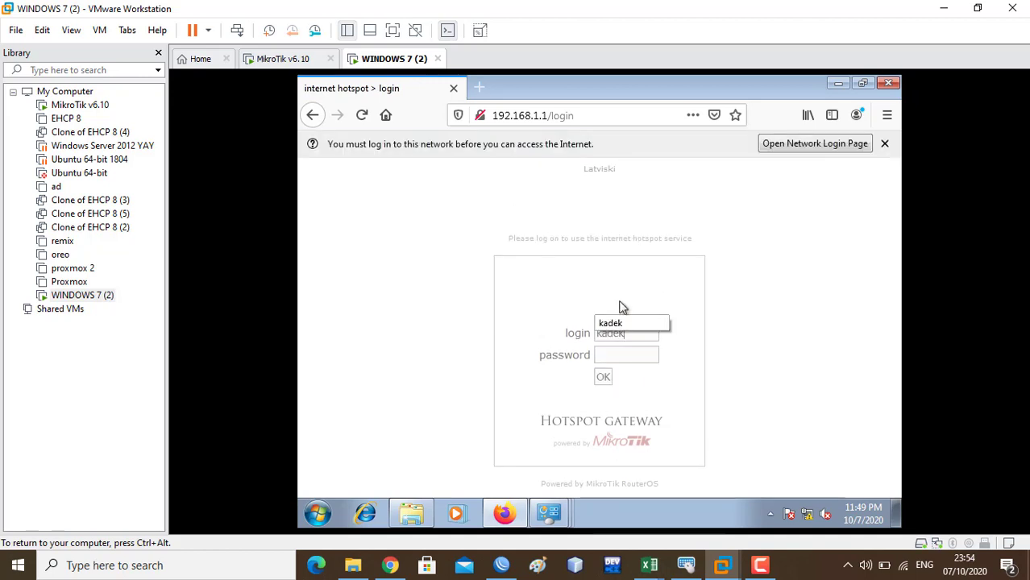
pyautogui.press('Tab')
pyautogui.click(603, 378)
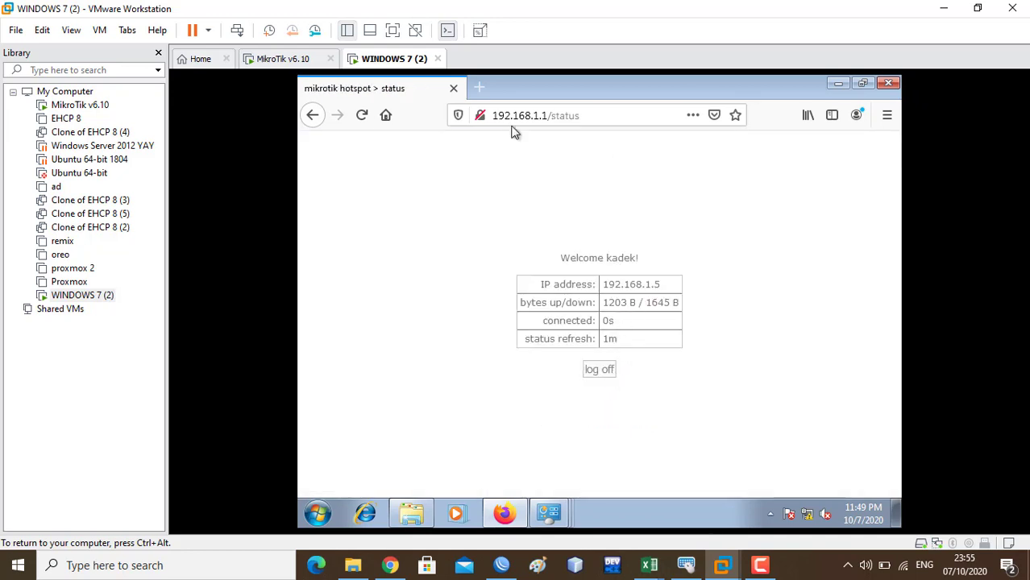
pyautogui.click(480, 88)
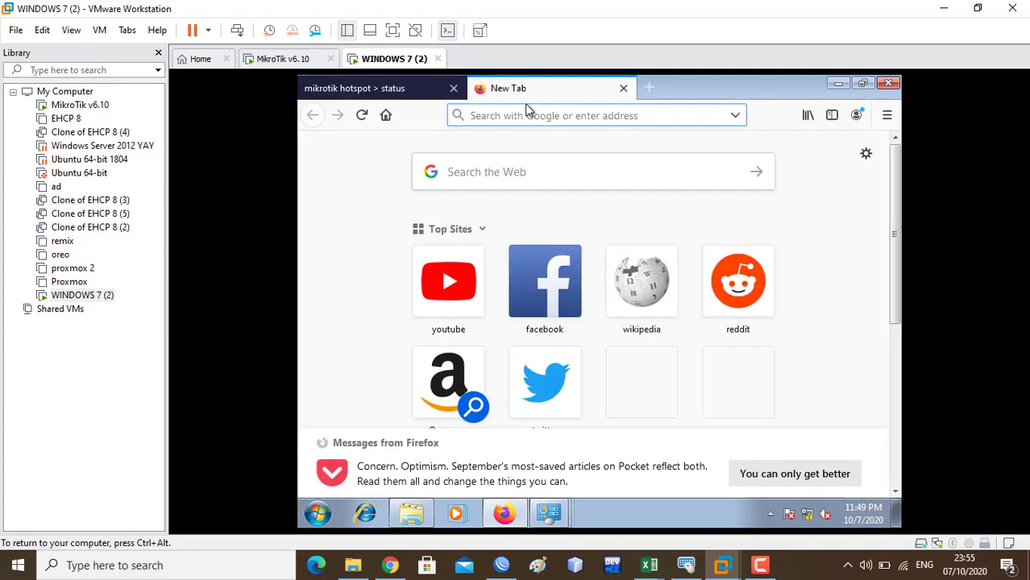
# - Search speedtest, open Speedtest by Ookla and run a test: 25 ms ping, 0.26/0.32 Mbps
pyautogui.write('spe')
pyautogui.press('Down')
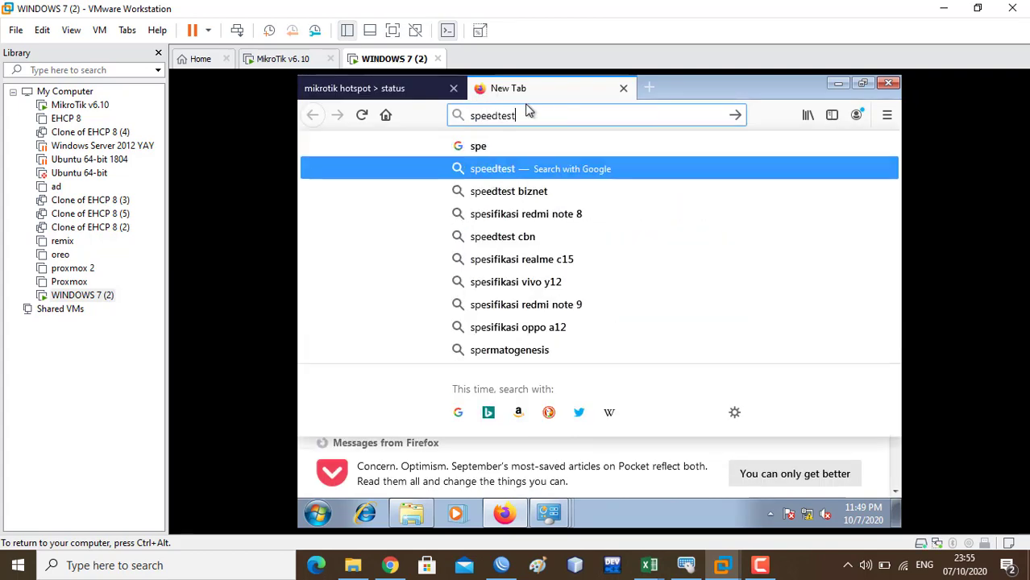
pyautogui.press('Return')
pyautogui.scroll(-3, 569, 306)
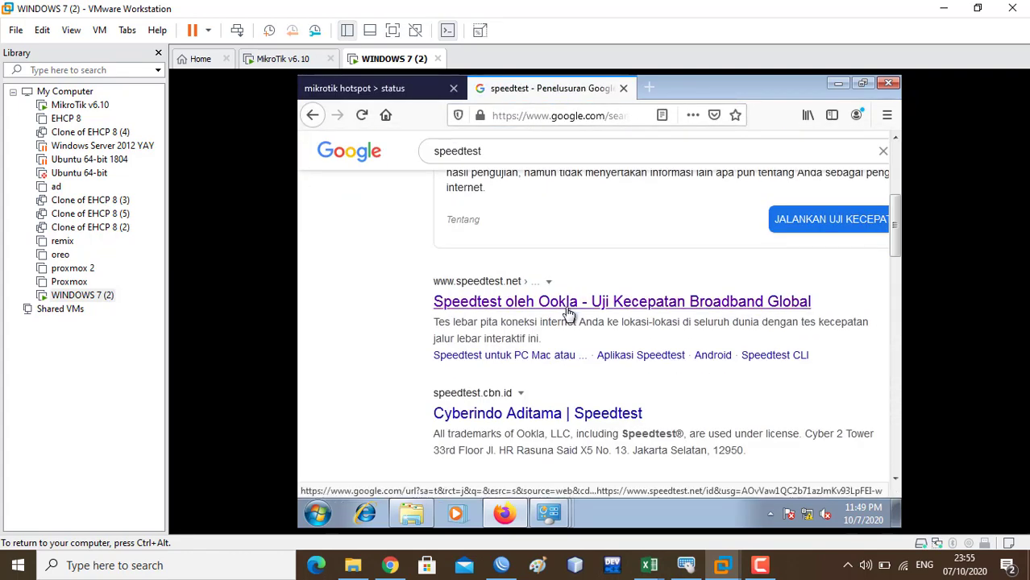
pyautogui.click(597, 302)
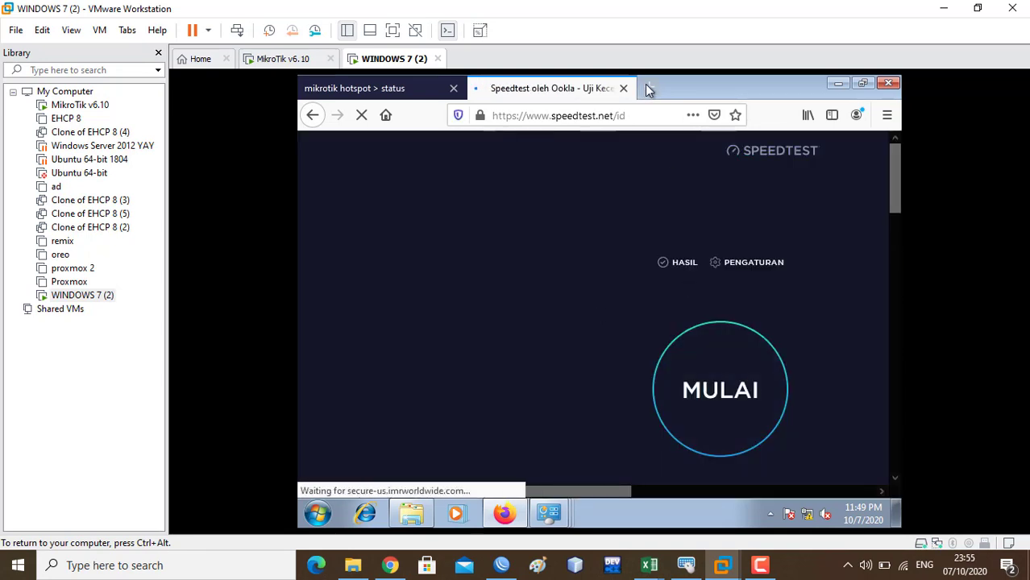
pyautogui.click(709, 423)
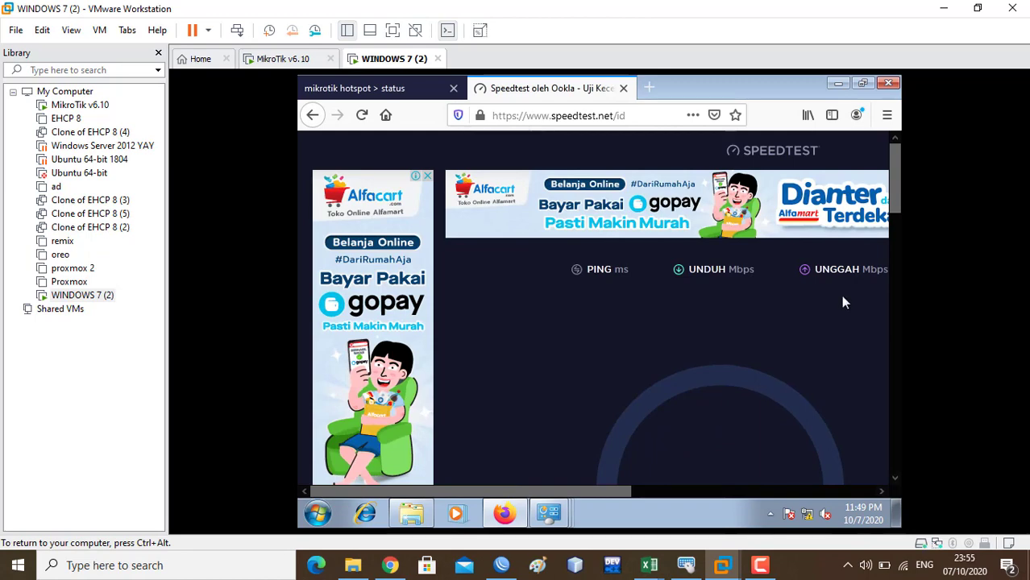
pyautogui.scroll(-2, 895, 226)
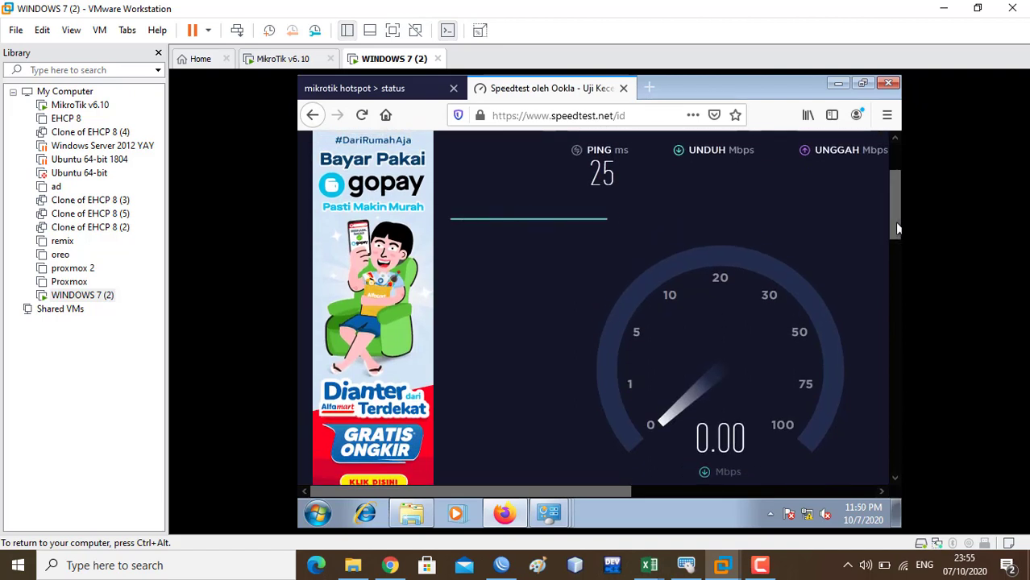
pyautogui.moveTo(897, 230); pyautogui.dragTo(893, 250)
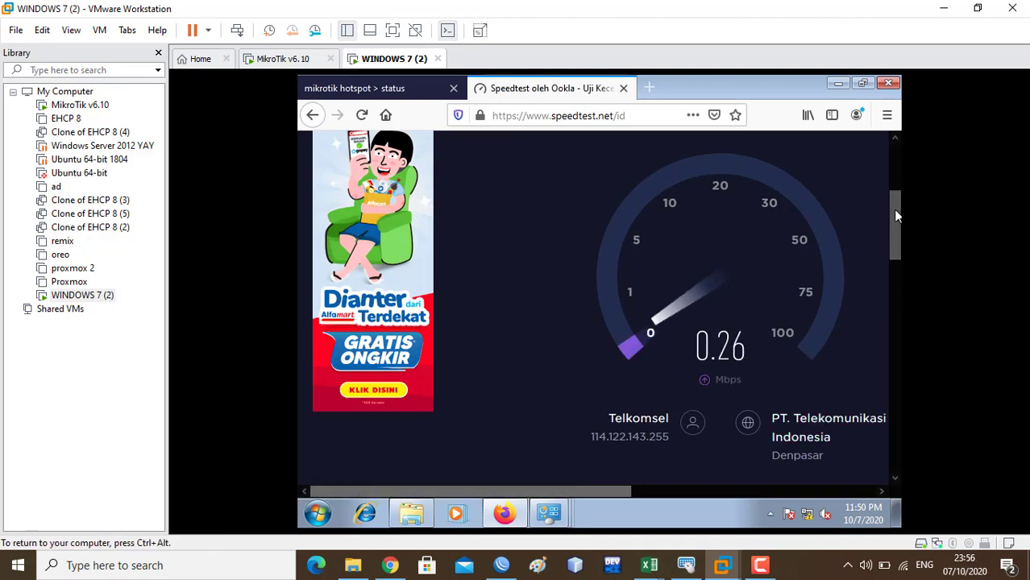
pyautogui.moveTo(893, 208); pyautogui.dragTo(891, 184)
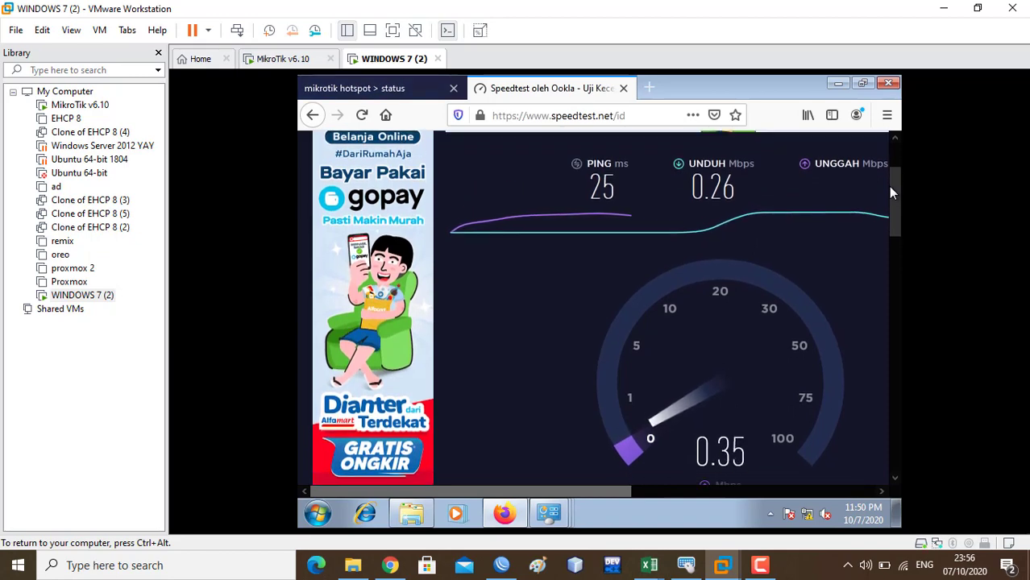
pyautogui.moveTo(890, 186); pyautogui.dragTo(890, 189)
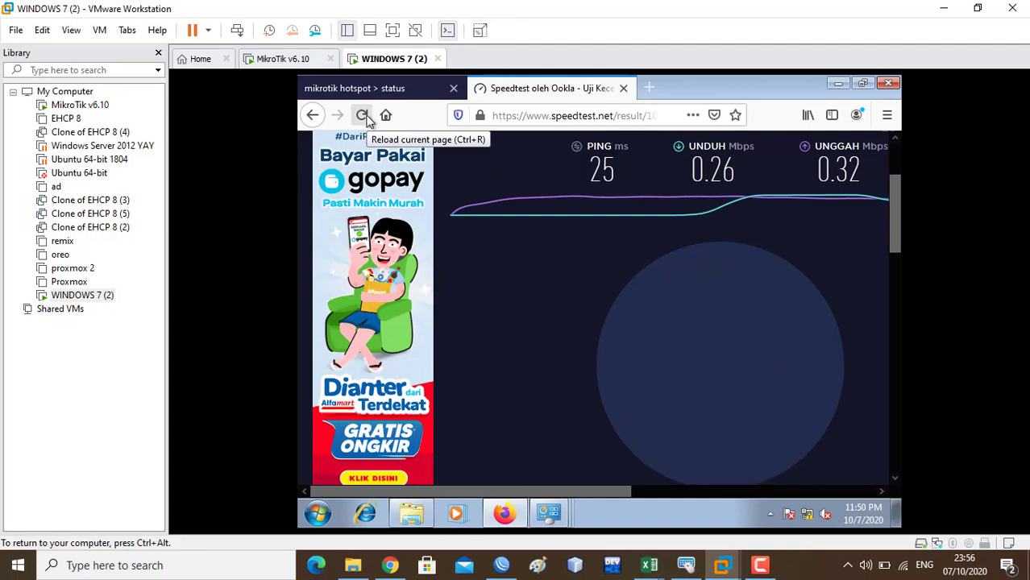
pyautogui.click(363, 115)
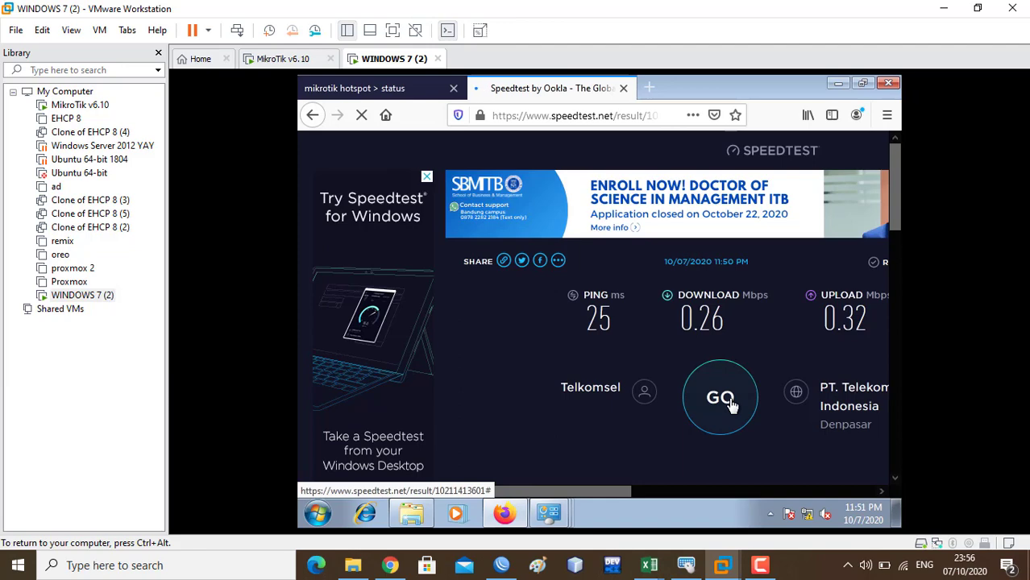
# - Launch a second Speedtest run against the PT. Telekomunikasi Indonesia server in Denpasar
pyautogui.click(731, 405)
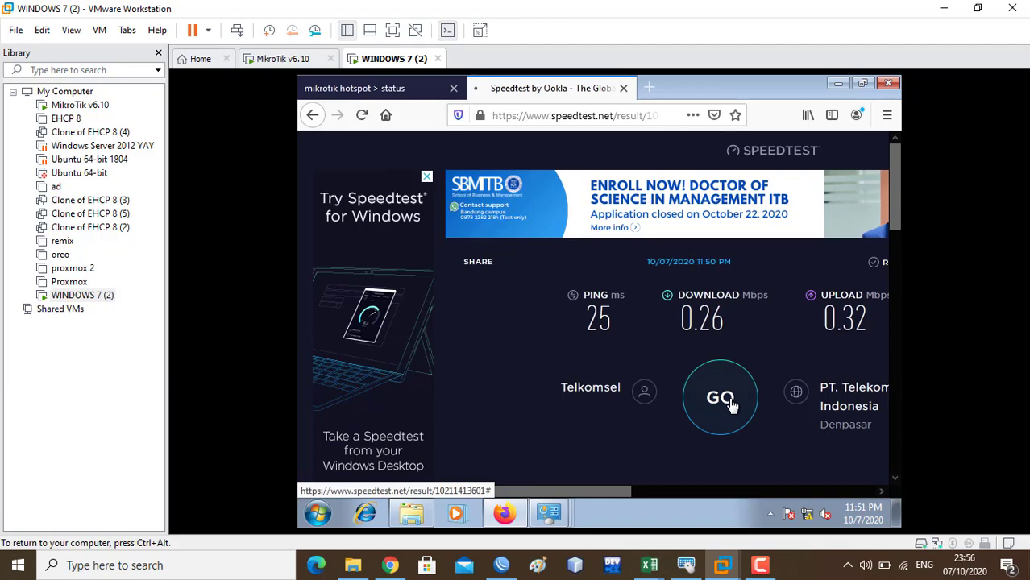
pyautogui.click(683, 375)
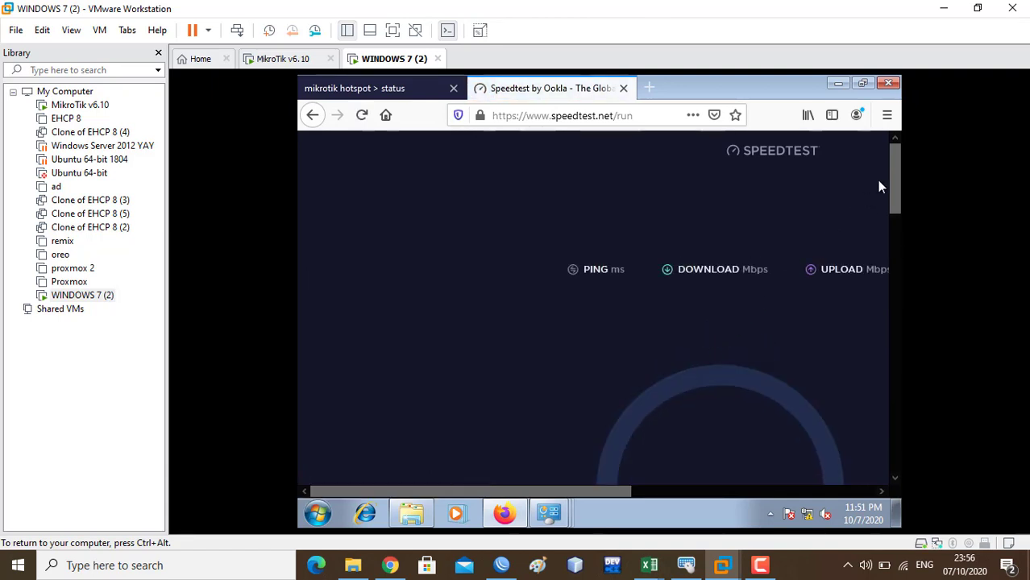
pyautogui.moveTo(899, 188); pyautogui.dragTo(901, 232)
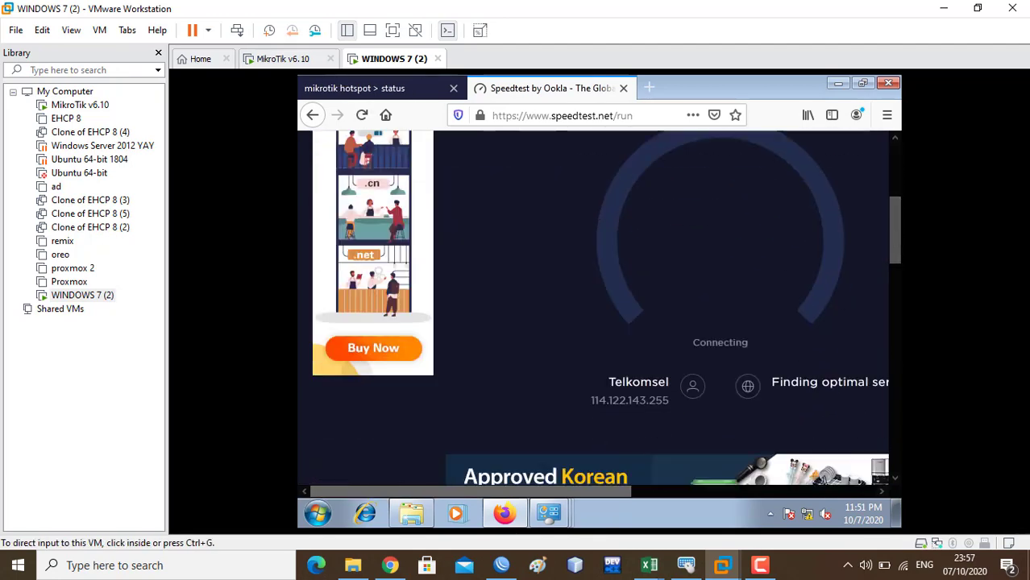
pyautogui.scroll(4, 893, 183)
pyautogui.moveTo(899, 187)
pyautogui.mouseDown()
pyautogui.moveTo(895, 233)
pyautogui.moveTo(884, 192)
pyautogui.mouseUp()
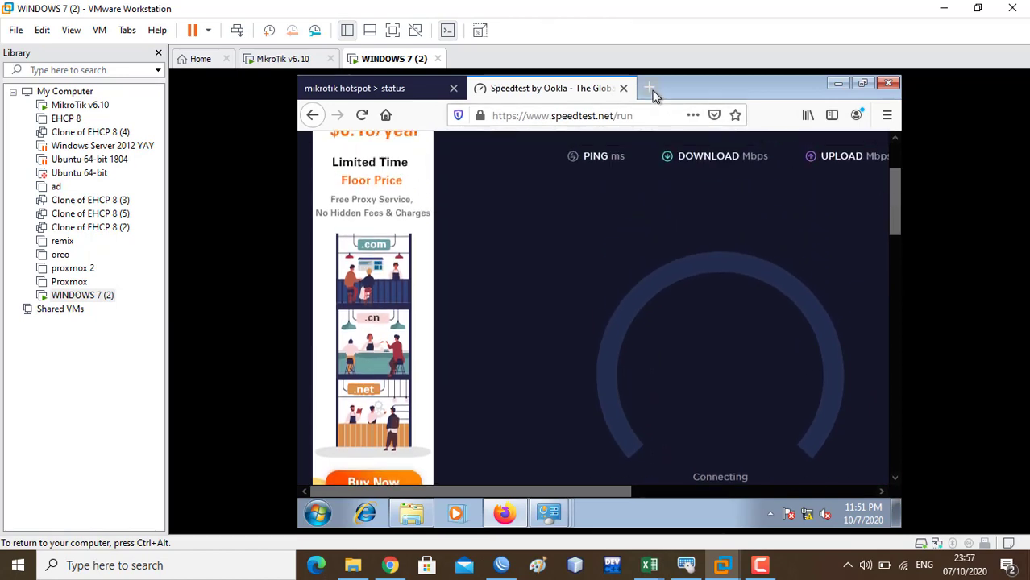
# - Load smkn1kutaselatan.sch.id in a third Firefox tab
pyautogui.click(650, 88)
pyautogui.write('smkn')
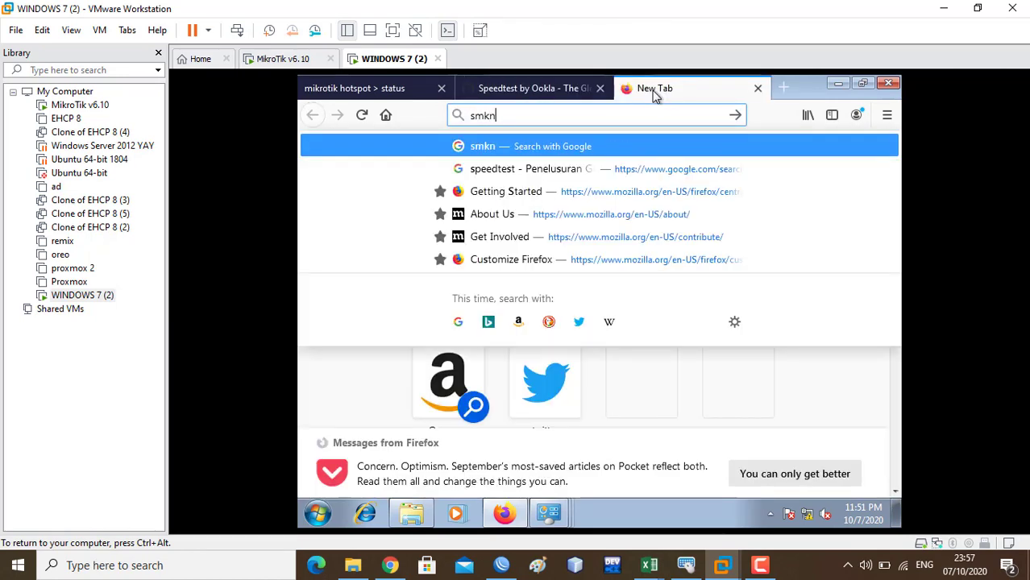
pyautogui.write('1kutasela')
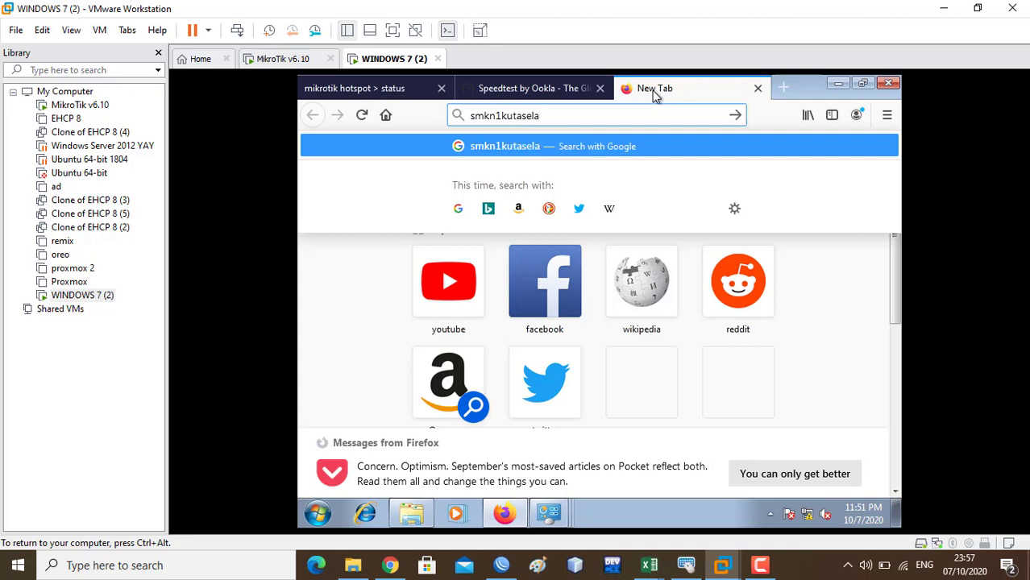
pyautogui.write('tan.s')
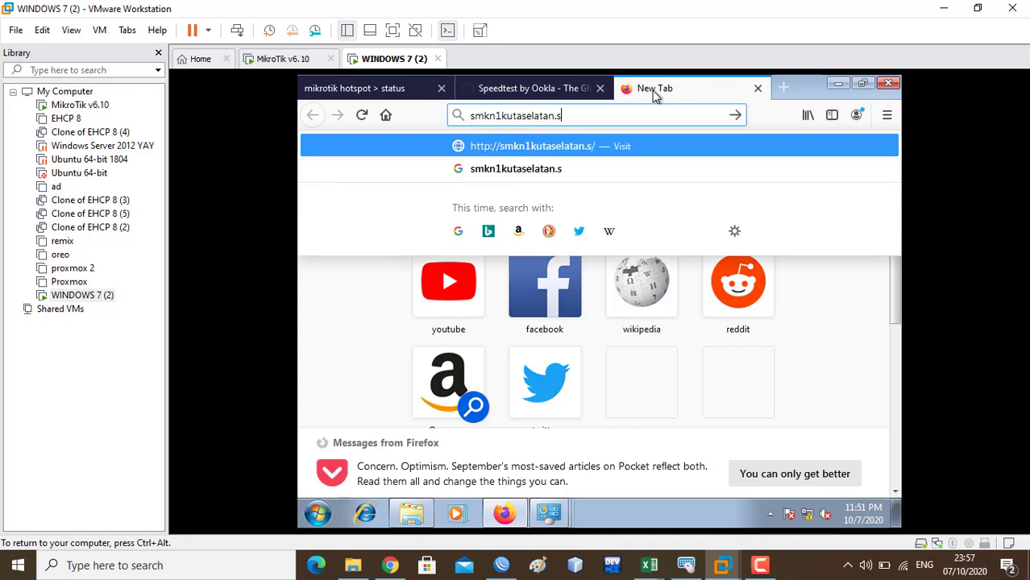
pyautogui.write('ch.id')
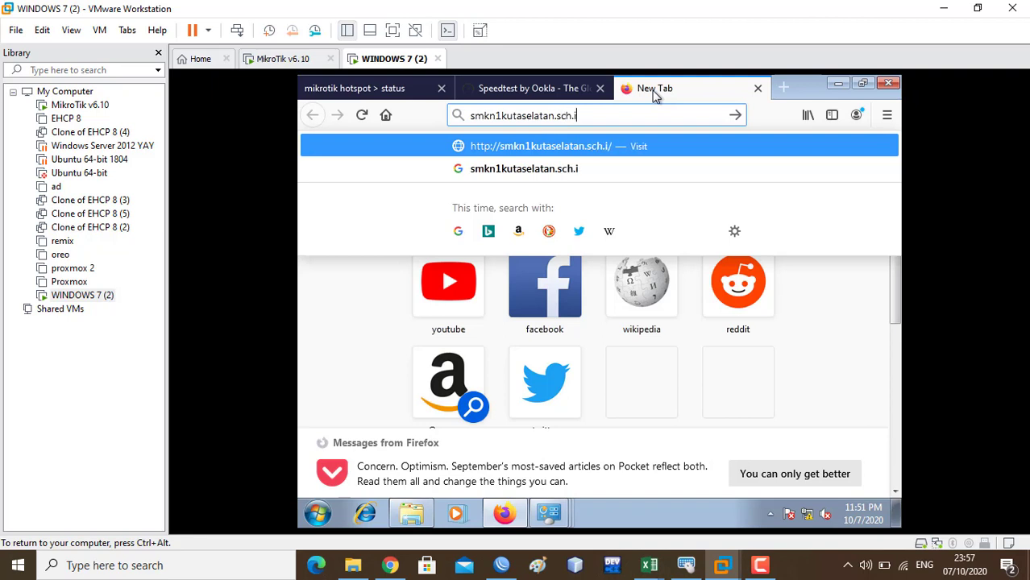
pyautogui.press('Return')
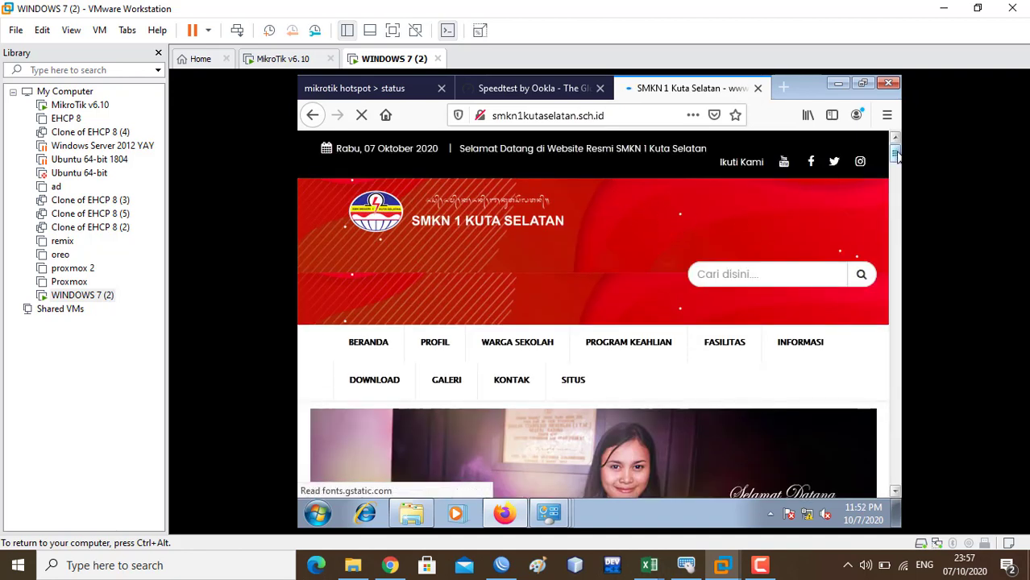
pyautogui.moveTo(895, 153); pyautogui.dragTo(896, 168)
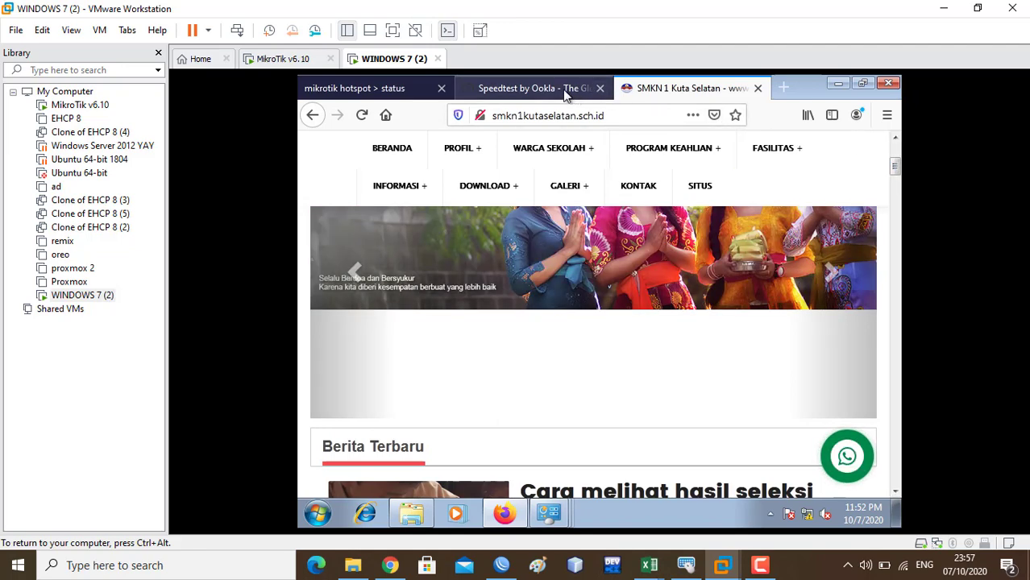
# - Reload the failed Speedtest page, then return to the school website tab
pyautogui.click(570, 91)
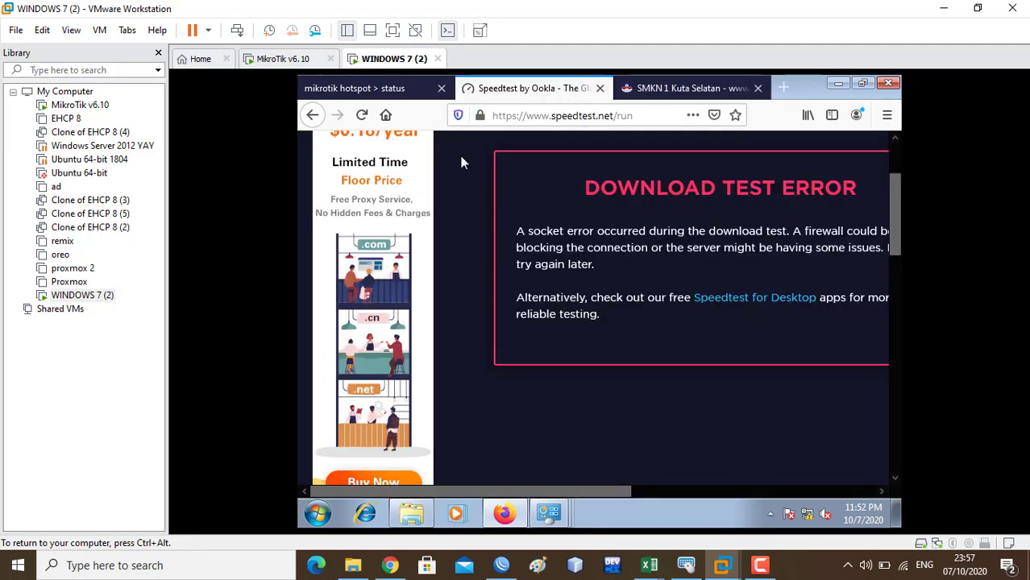
pyautogui.click(362, 118)
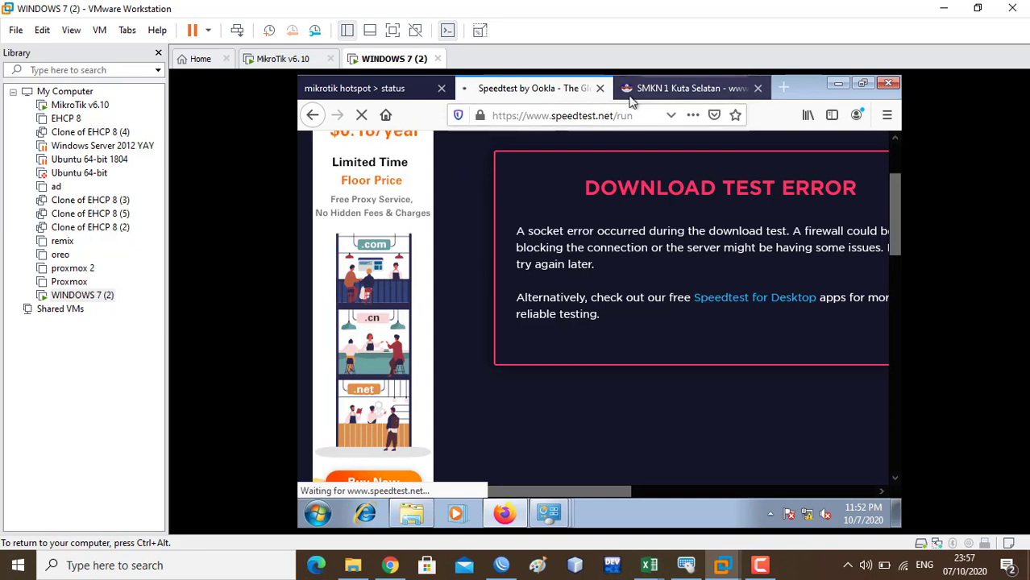
pyautogui.click(637, 92)
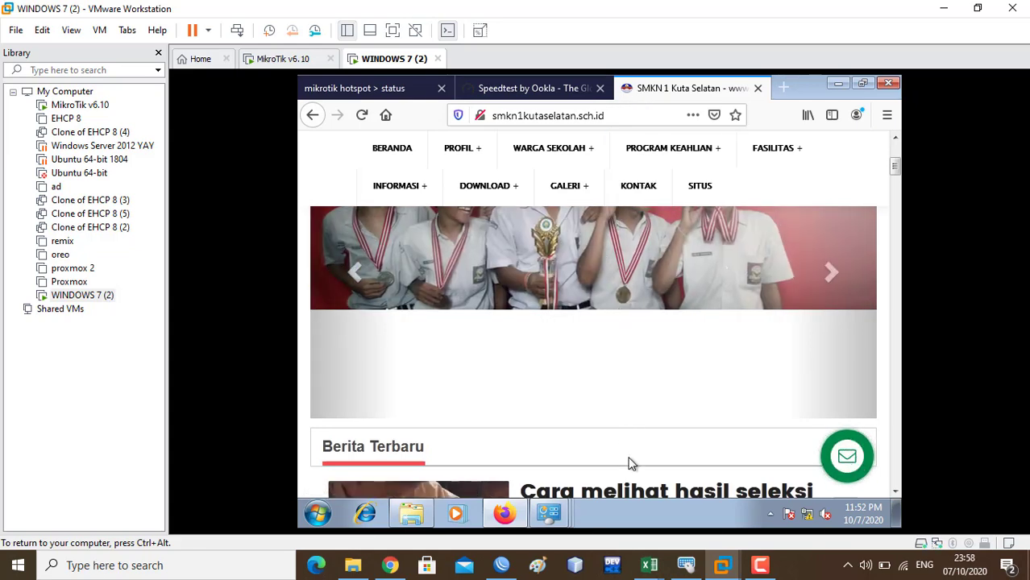
pyautogui.moveTo(552, 516)
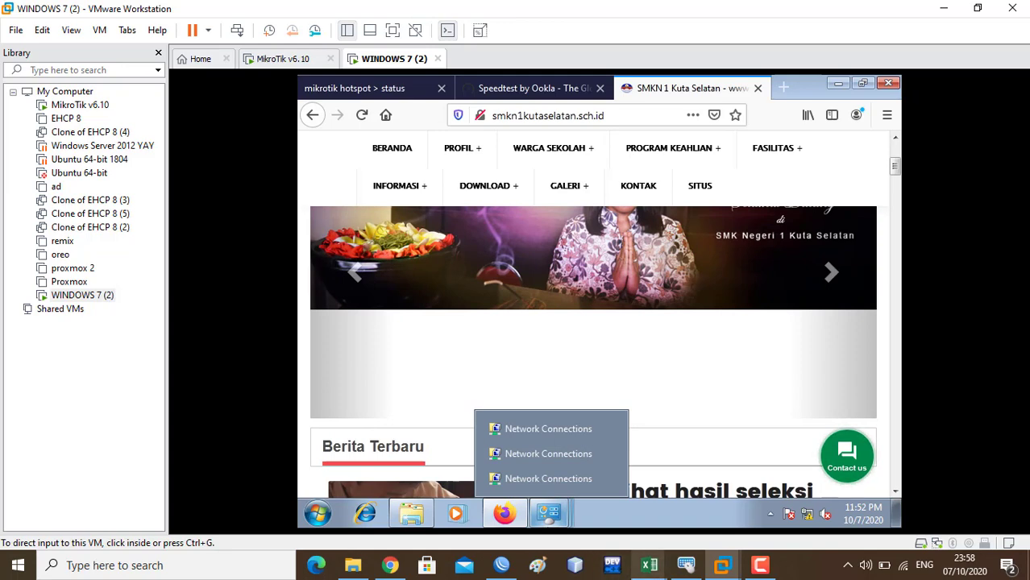
pyautogui.moveTo(502, 565)
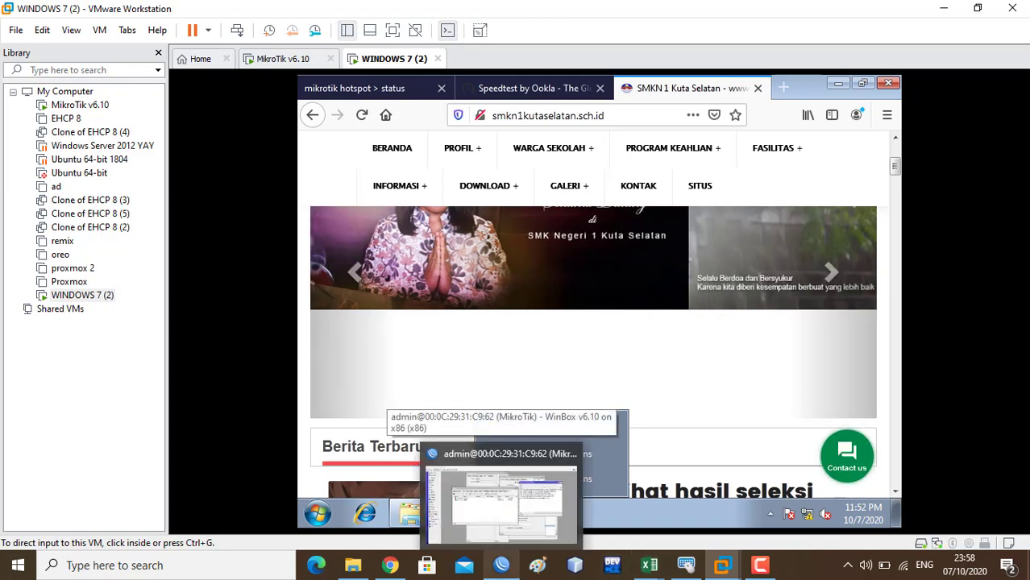
# - Move the Hotspot window aside to check the six smkn1kutaselatan.sch.id cache entries, then return to the VM
pyautogui.click(502, 500)
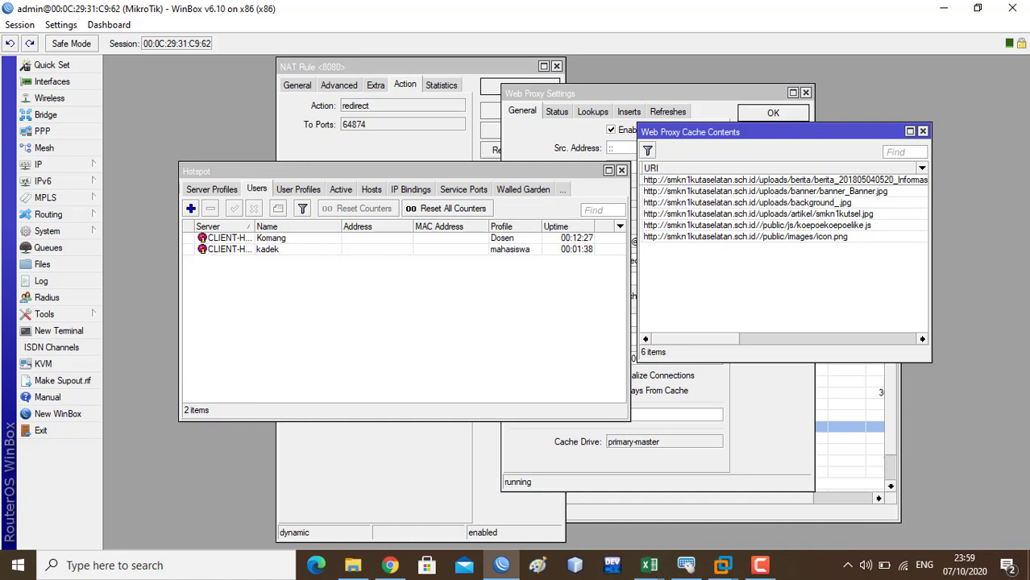
pyautogui.moveTo(387, 171); pyautogui.dragTo(322, 171)
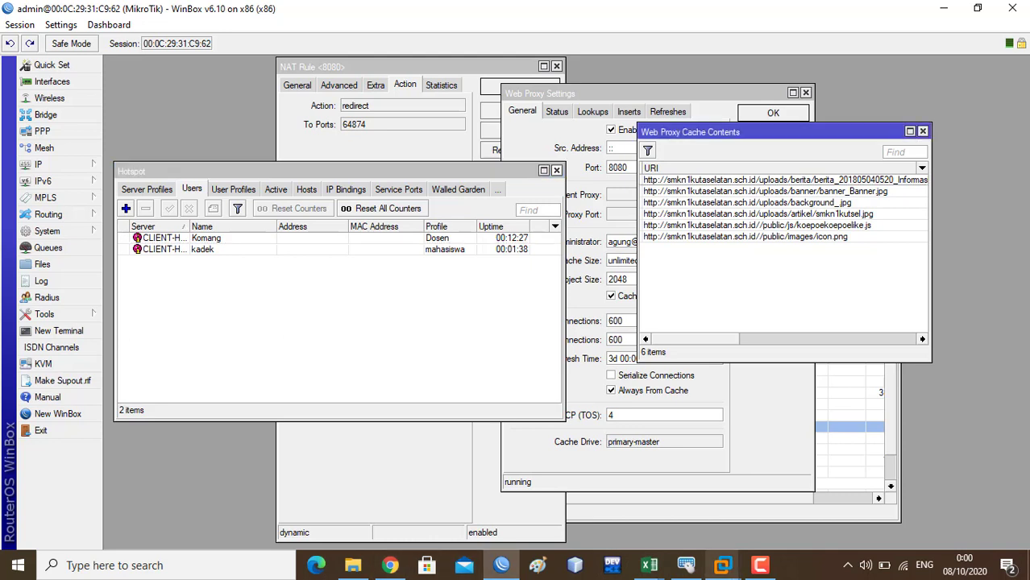
pyautogui.click(894, 468)
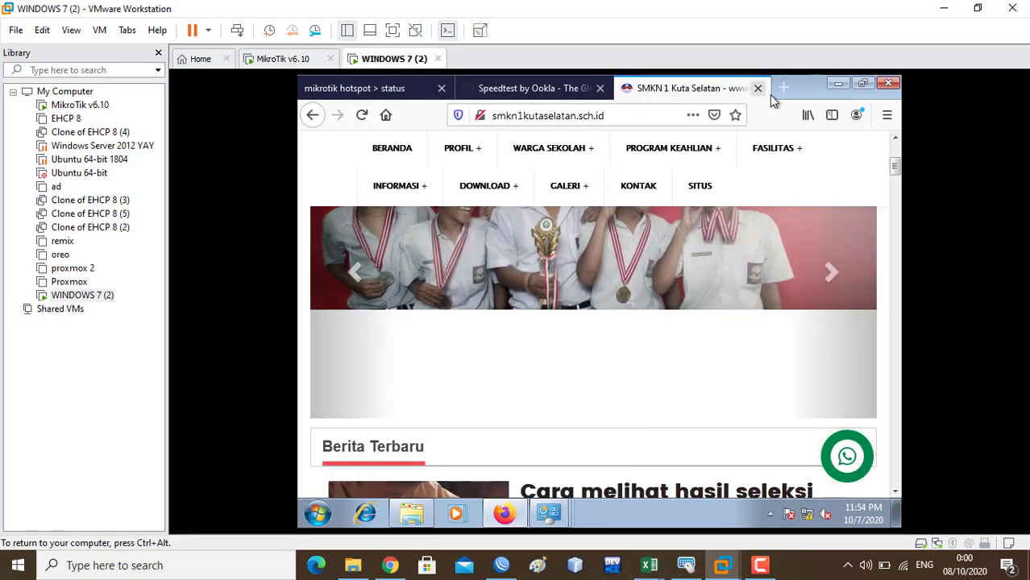
# - Search wikipedia in a new tab and open the Wikipedia result
pyautogui.click(783, 88)
pyautogui.write('wikp')
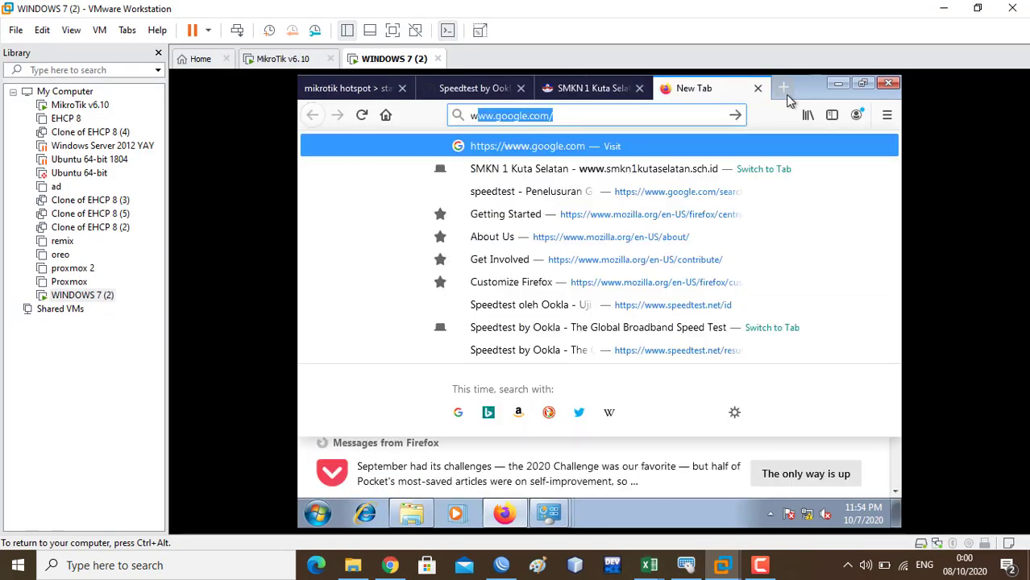
pyautogui.press('BackSpace')
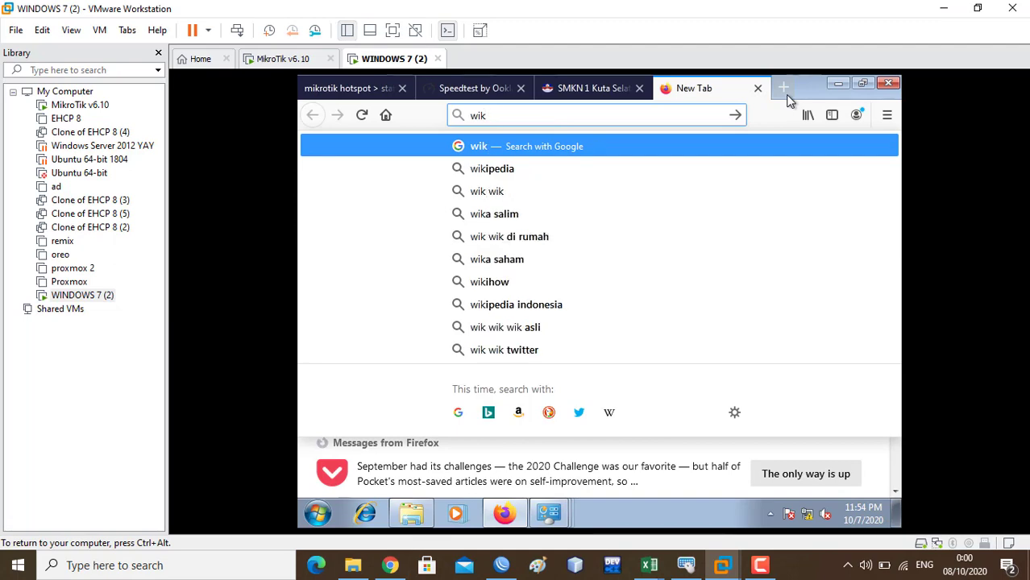
pyautogui.write('ipedia')
pyautogui.press('Return')
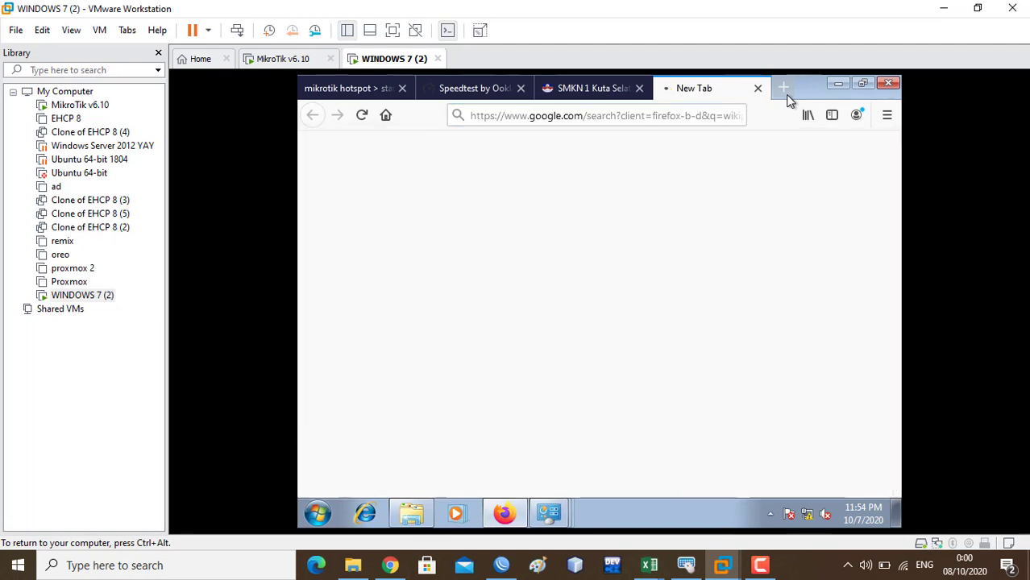
pyautogui.click(469, 291)
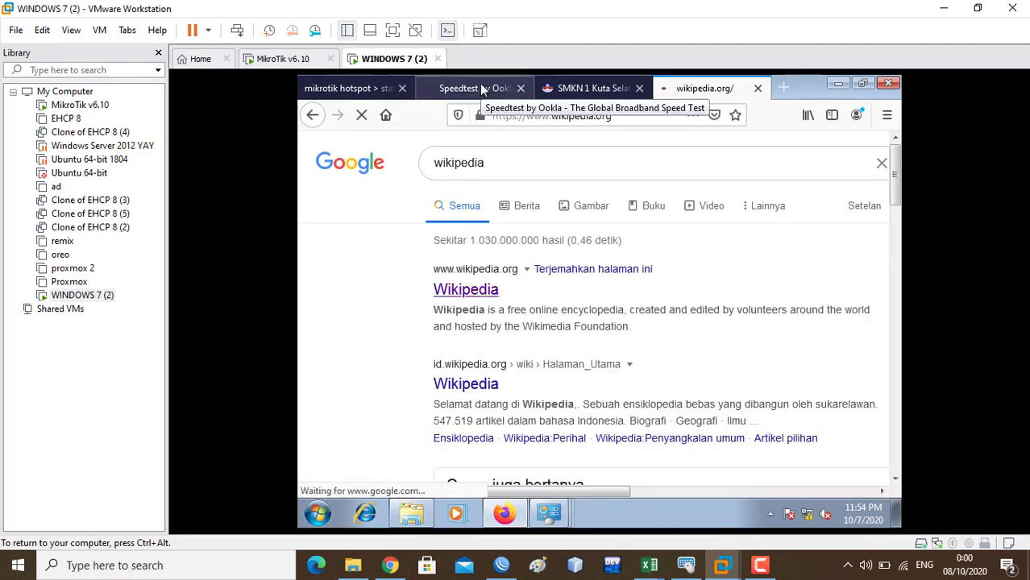
pyautogui.moveTo(901, 189); pyautogui.dragTo(859, 157)
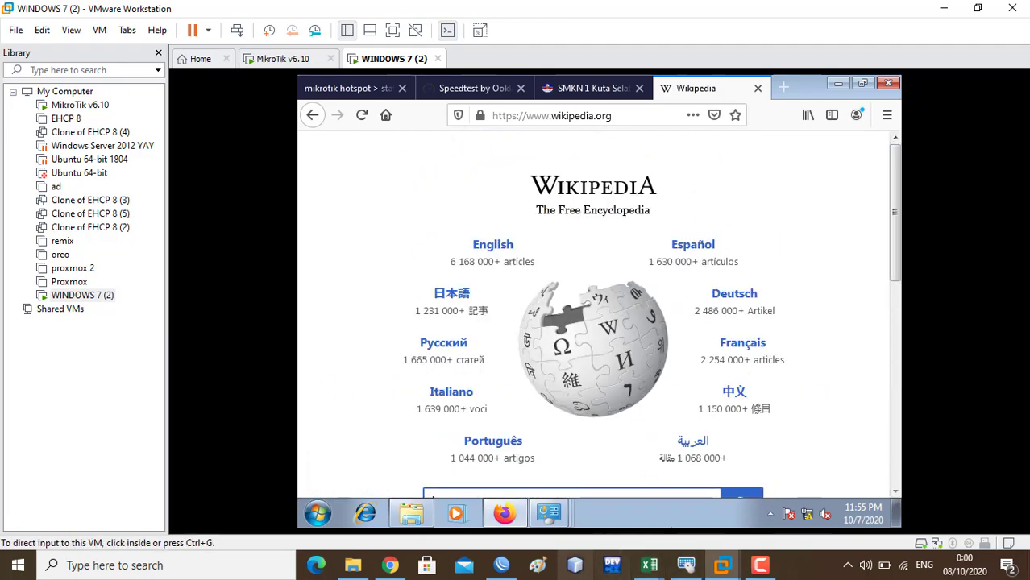
pyautogui.click(501, 565)
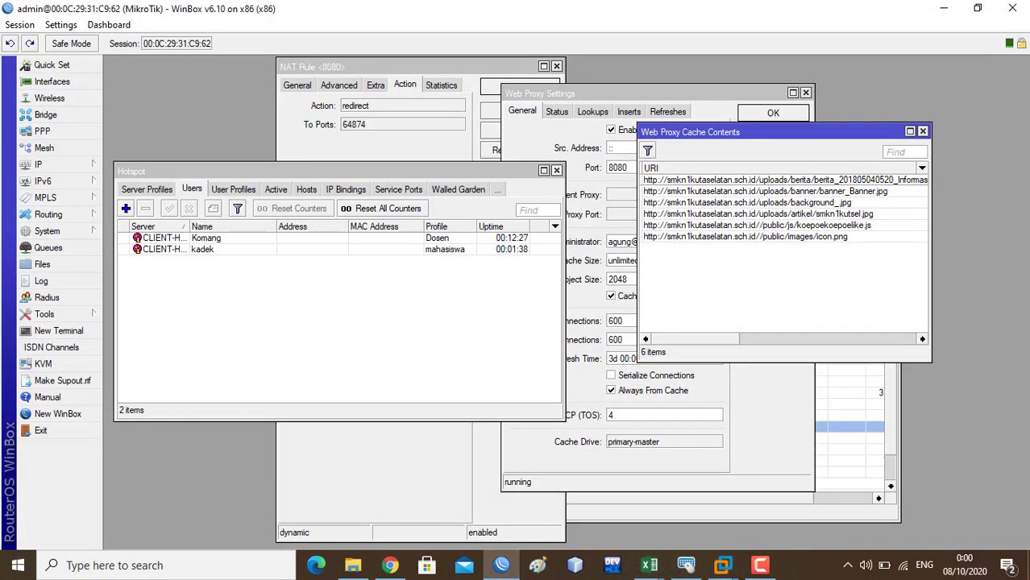
pyautogui.hotkey('alt', 'Tab')
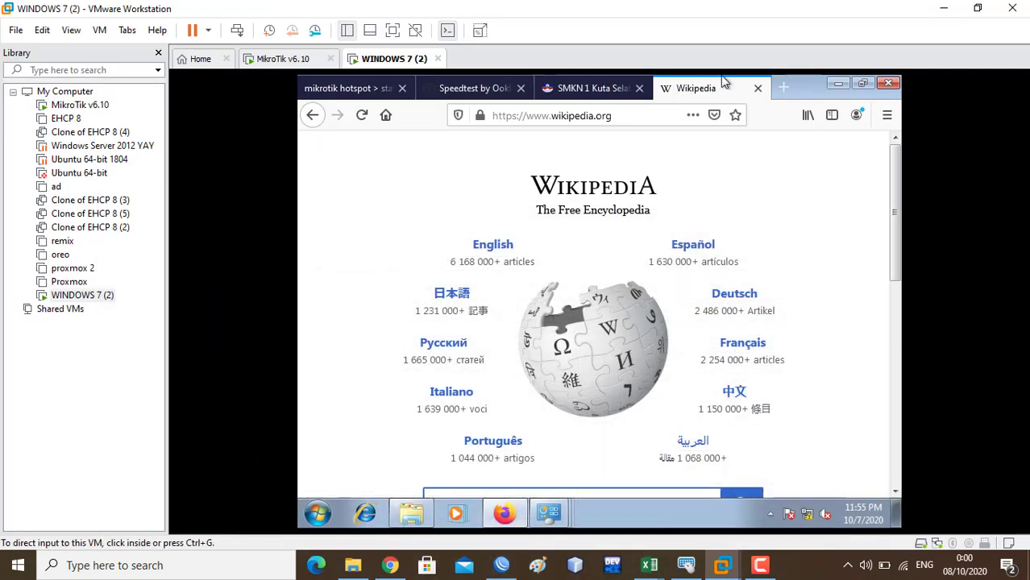
# - Load linux.or.id in another new tab, replacing a mistyped address, then bring WinBox back
pyautogui.click(780, 89)
pyautogui.write('m')
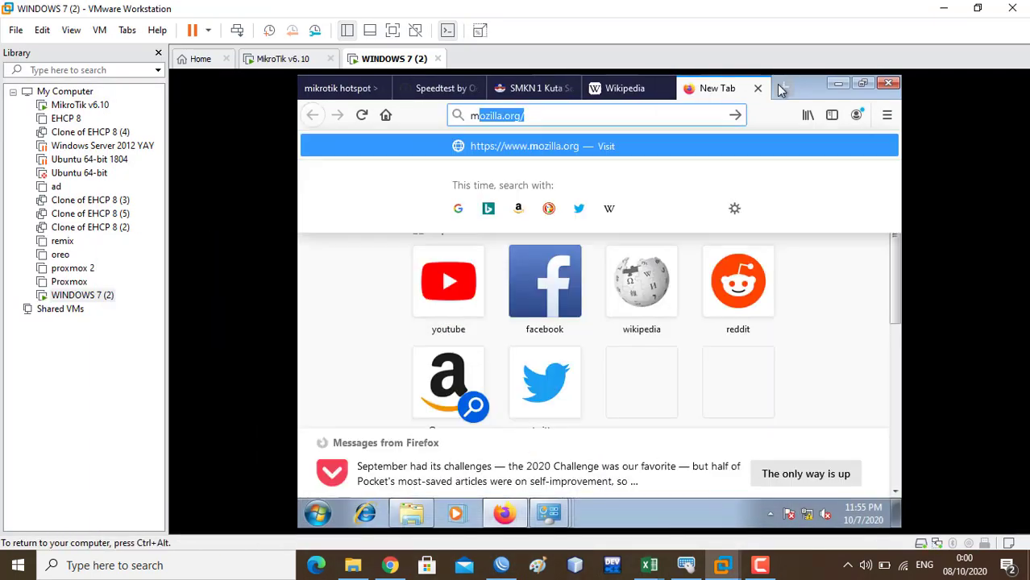
pyautogui.write('ikroik')
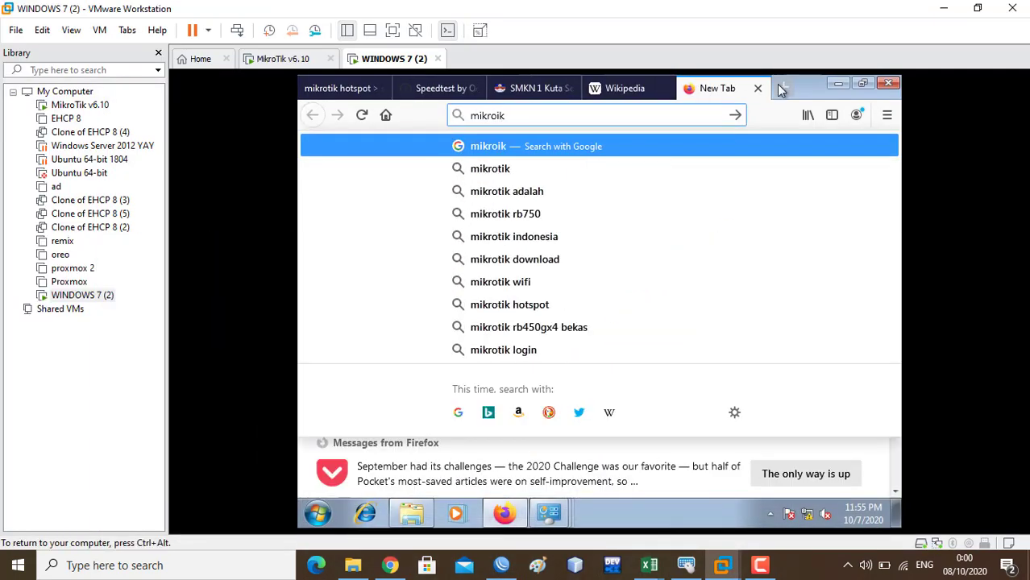
pyautogui.write('.oe')
pyautogui.press('BackSpace')
pyautogui.write('r')
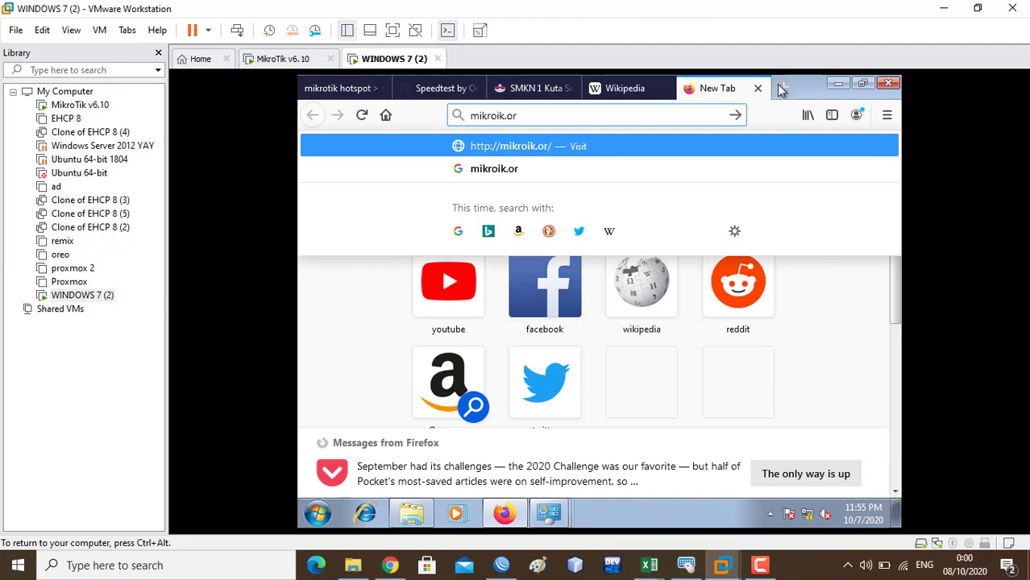
pyautogui.write('.id')
pyautogui.press('Return')
pyautogui.click(586, 119)
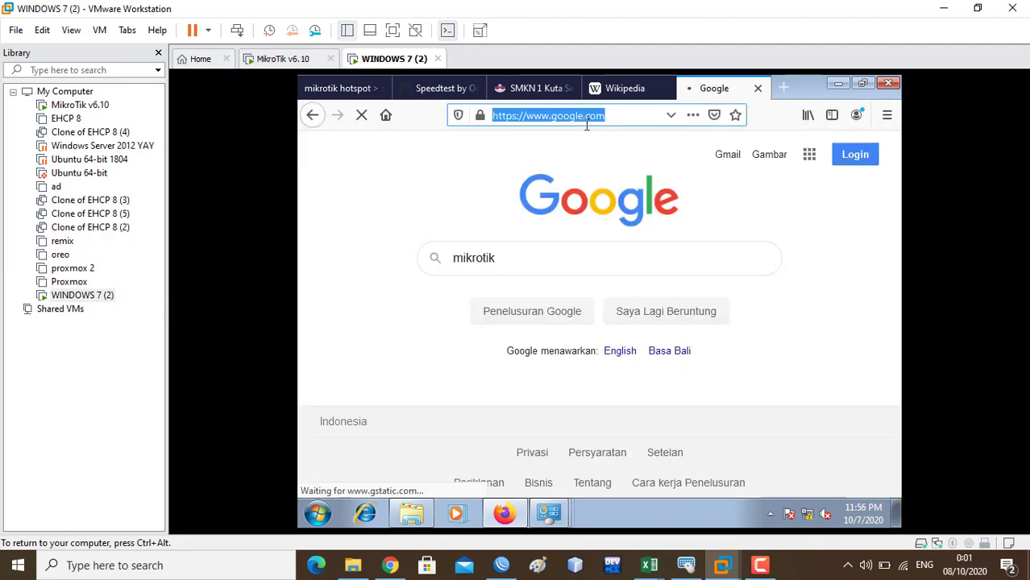
pyautogui.write('linx')
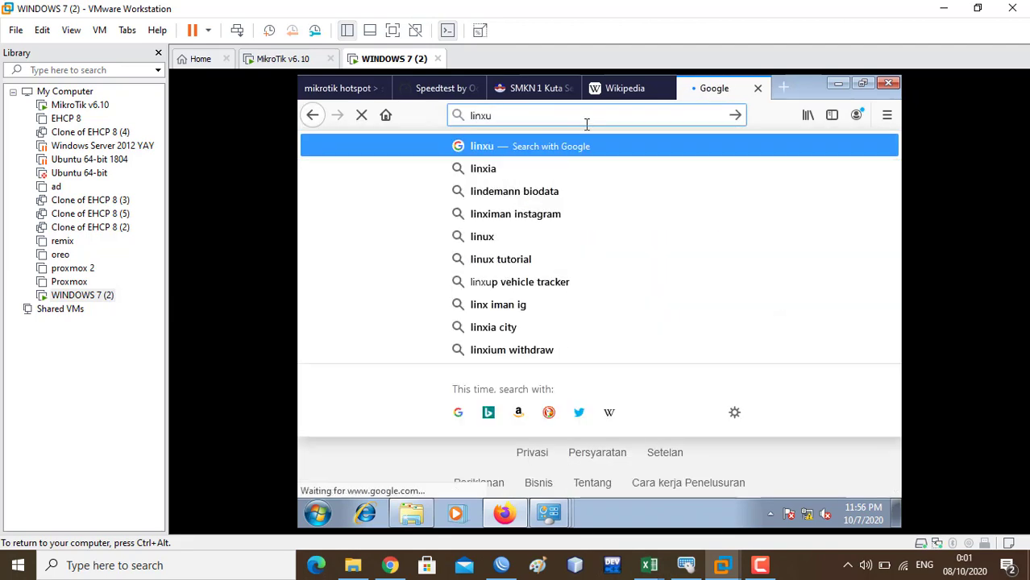
pyautogui.press('BackSpace')
pyautogui.write('ux')
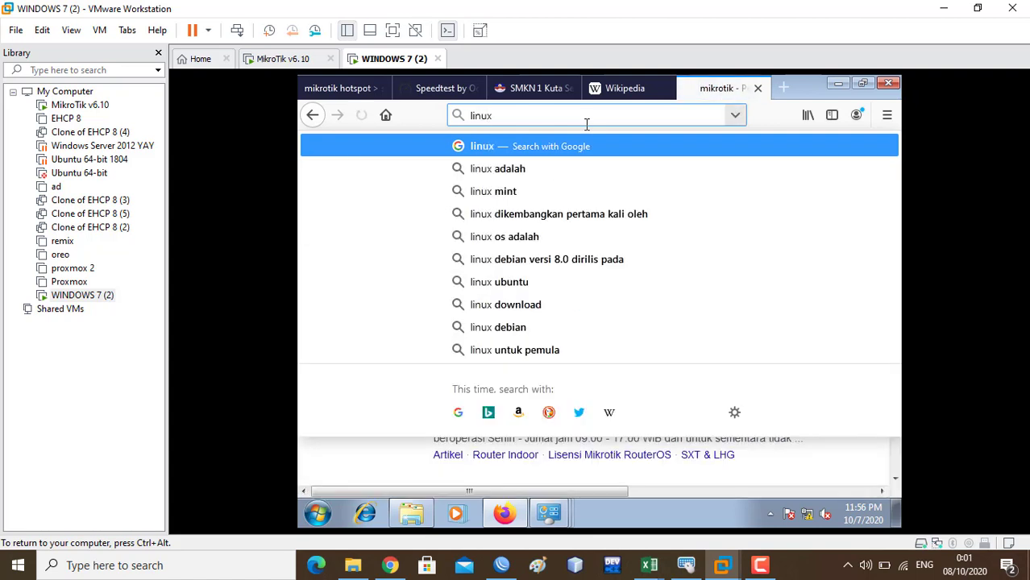
pyautogui.write('.or.id')
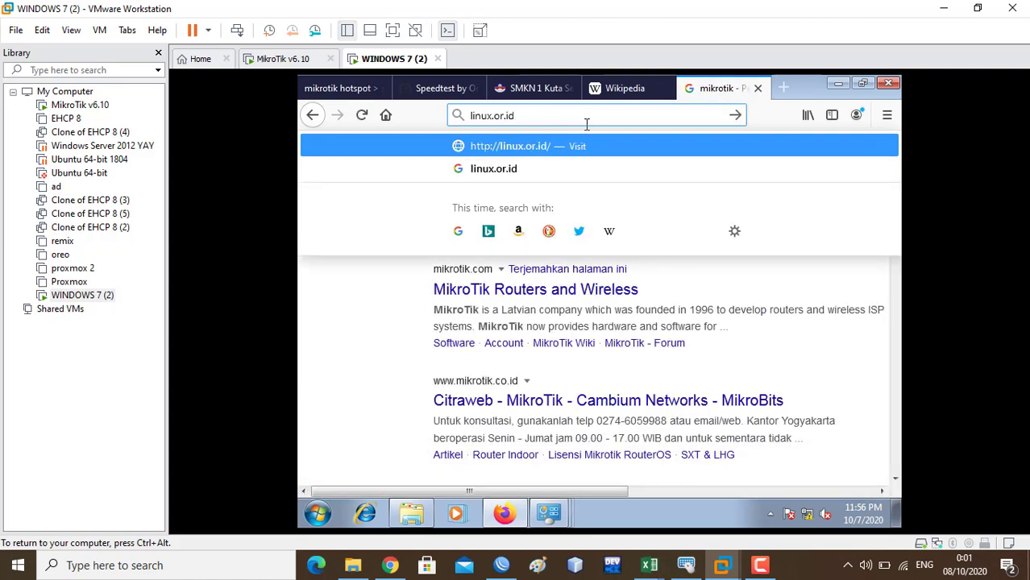
pyautogui.press('Return')
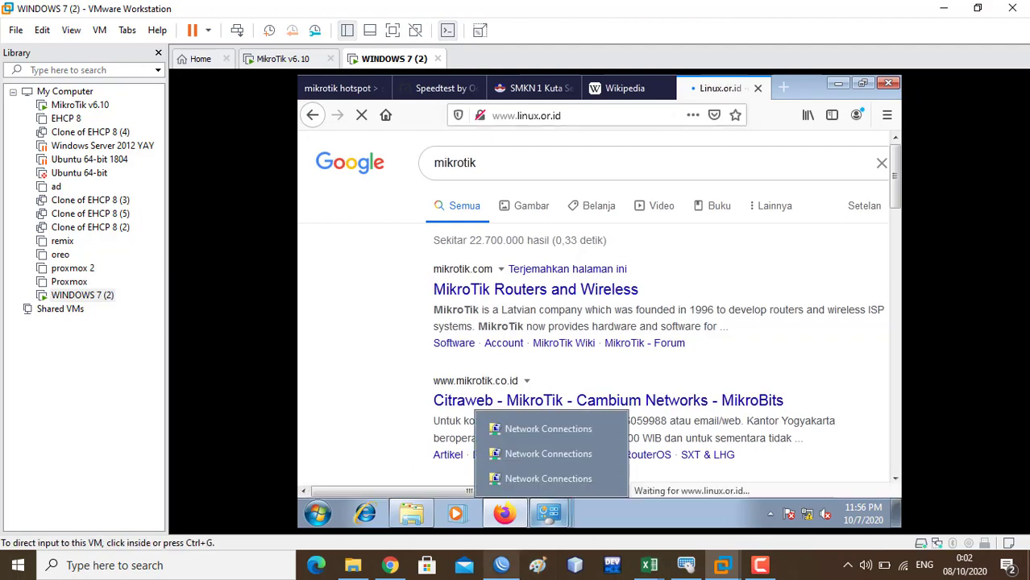
pyautogui.click(502, 565)
pyautogui.rightClick(501, 565)
# - Show the Web Proxy Status figures: 1049 requests and 10 hits
pyautogui.click(774, 236)
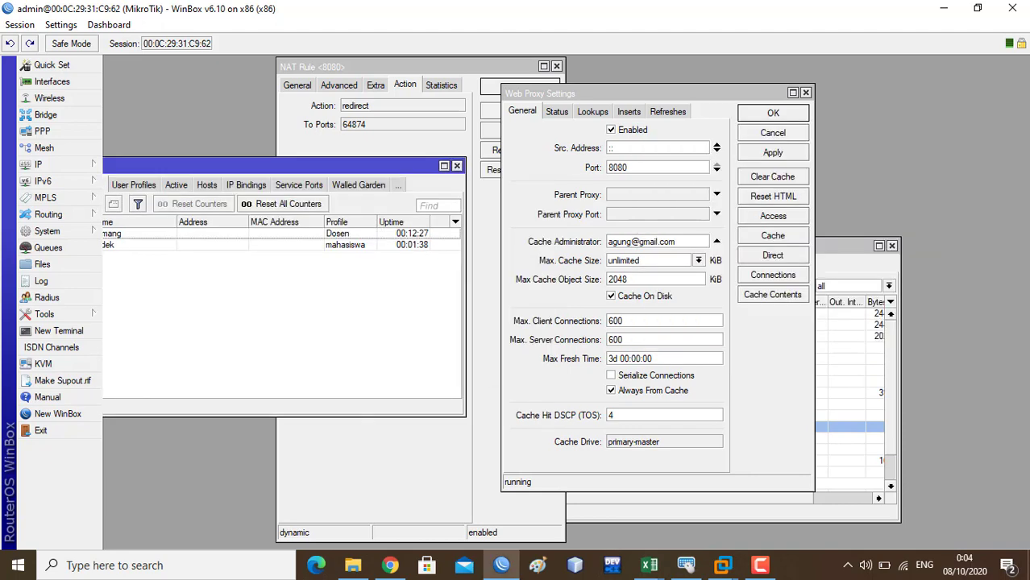
pyautogui.click(557, 111)
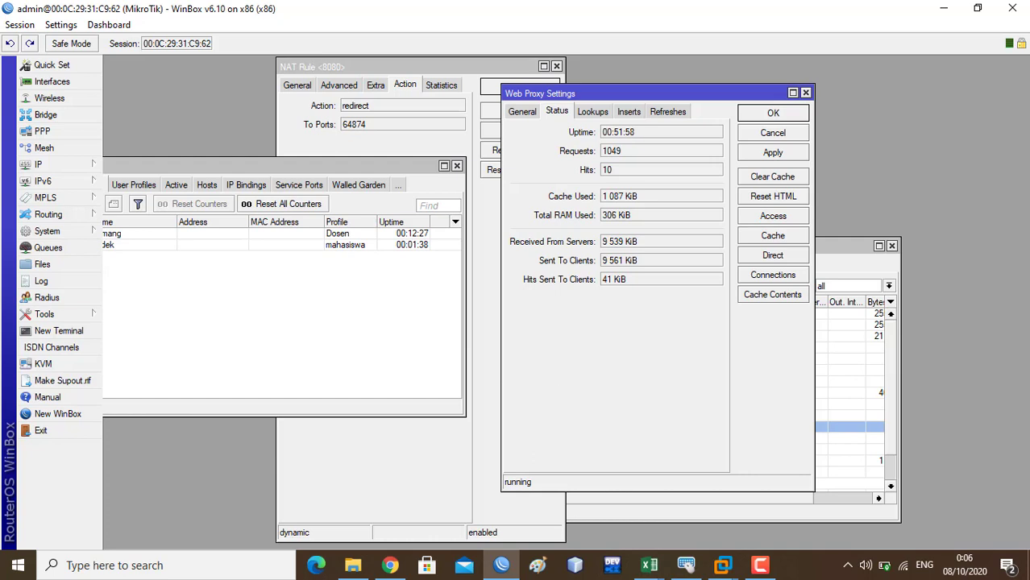
# - Show the Web Proxy Cache Contents list of 14 URIs, moved aside so proxy status stays visible
pyautogui.click(772, 294)
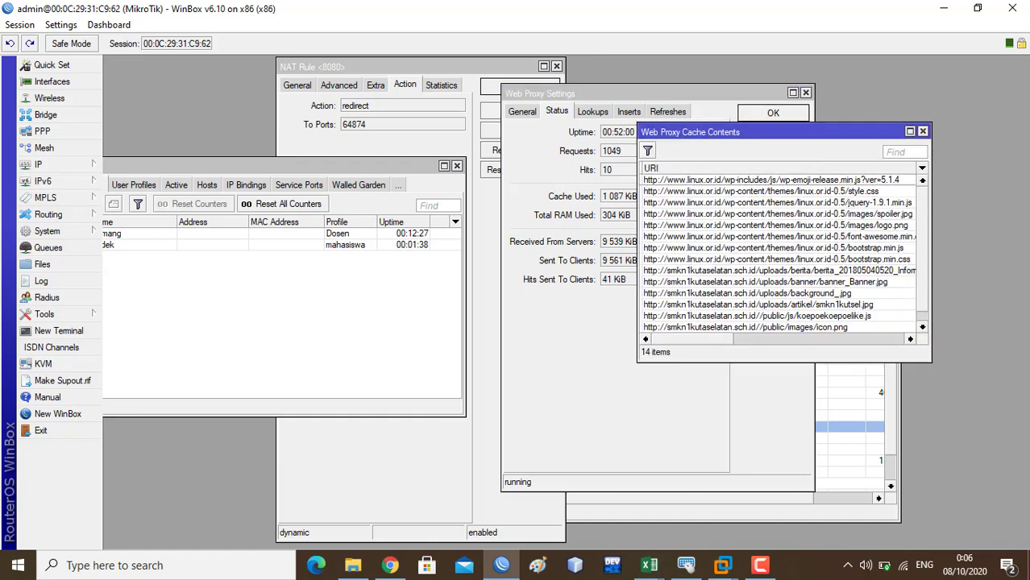
pyautogui.moveTo(725, 131); pyautogui.dragTo(829, 140)
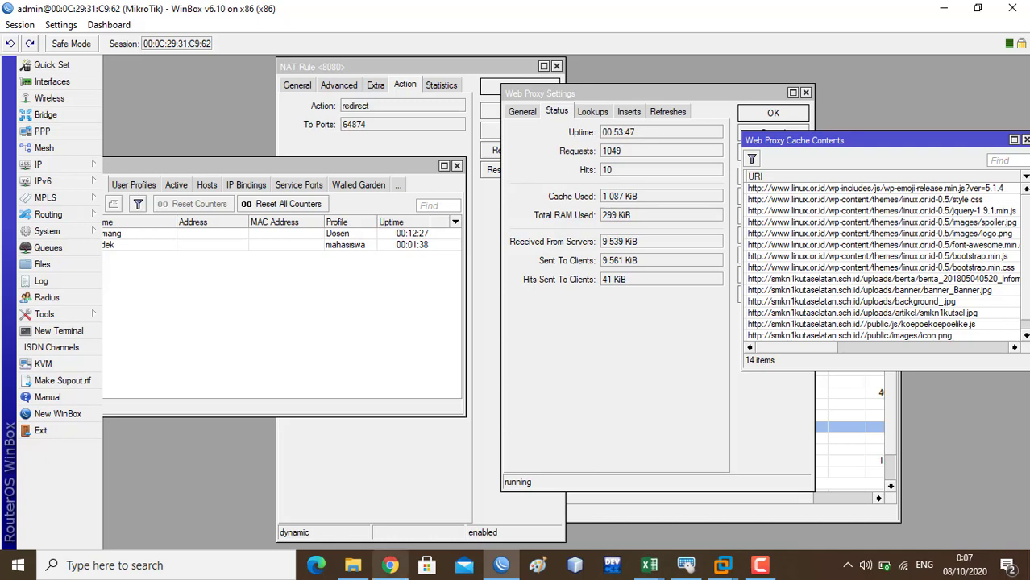
pyautogui.moveTo(390, 567)
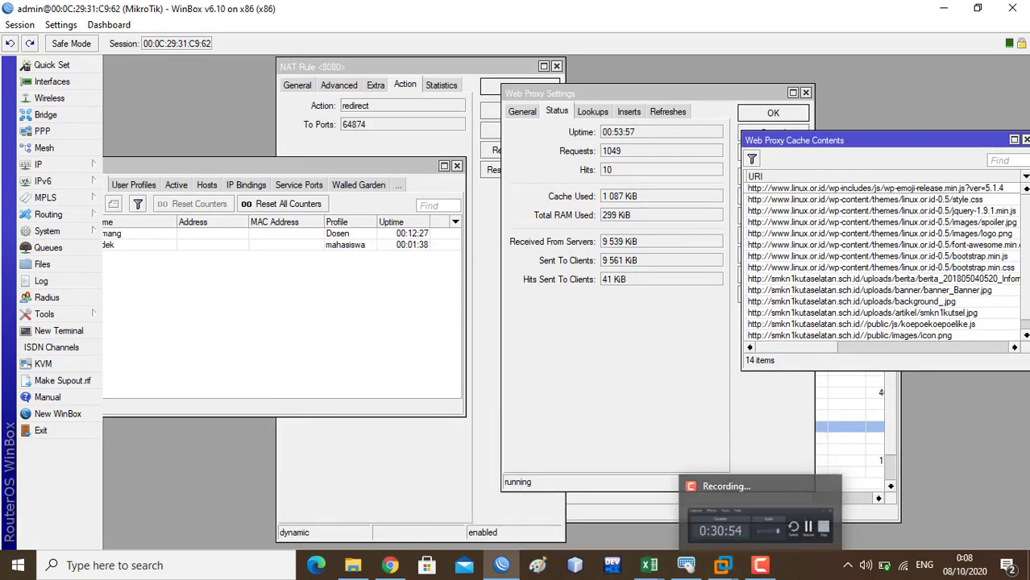
# - Reload linux.or.id in the Windows 7 VM's Firefox, then recheck WinBox proxy status: 1055 requests, 15 hits
pyautogui.moveTo(723, 565)
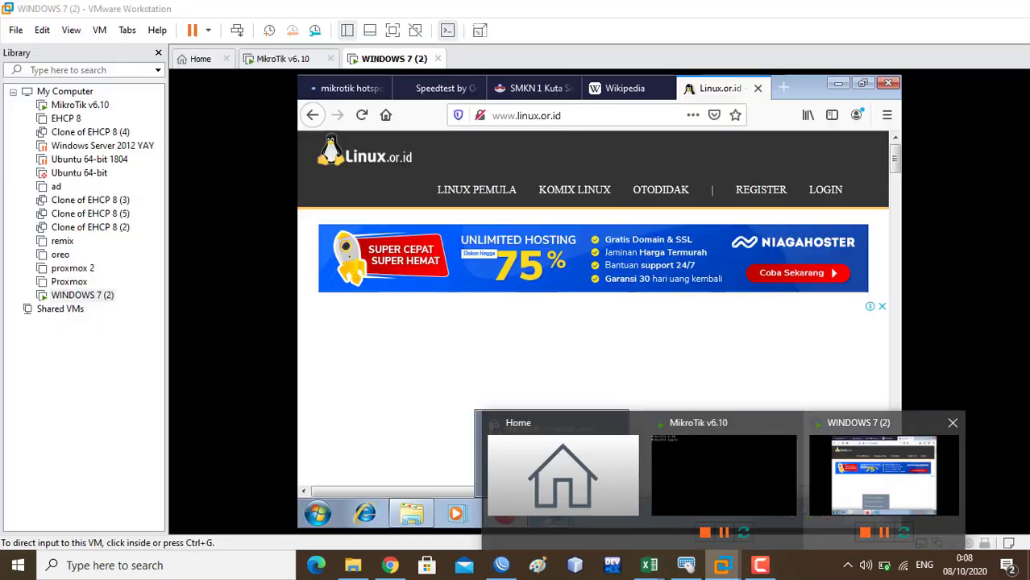
pyautogui.click(884, 476)
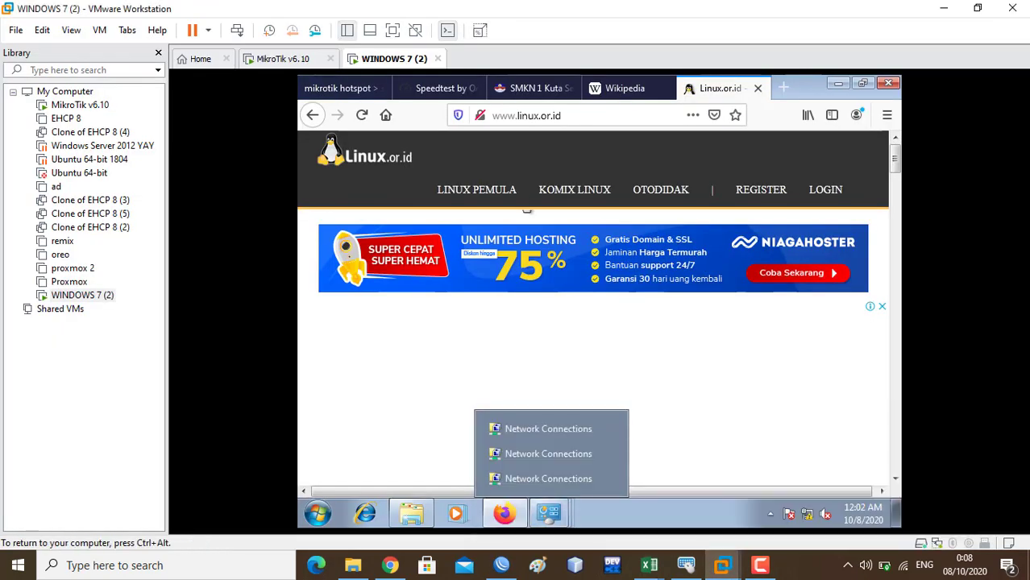
pyautogui.click(384, 121)
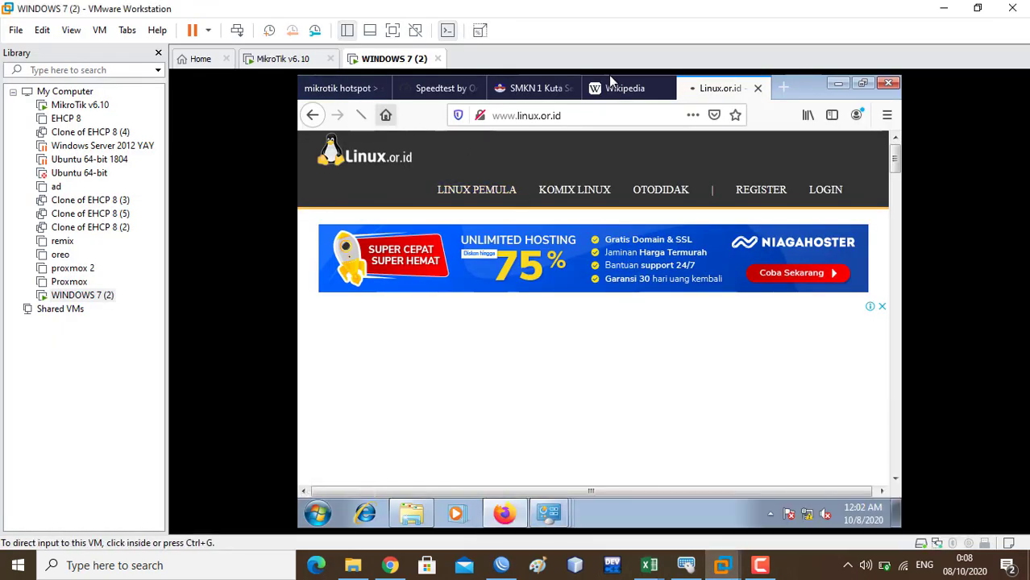
pyautogui.hotkey('alt', 'Tab')
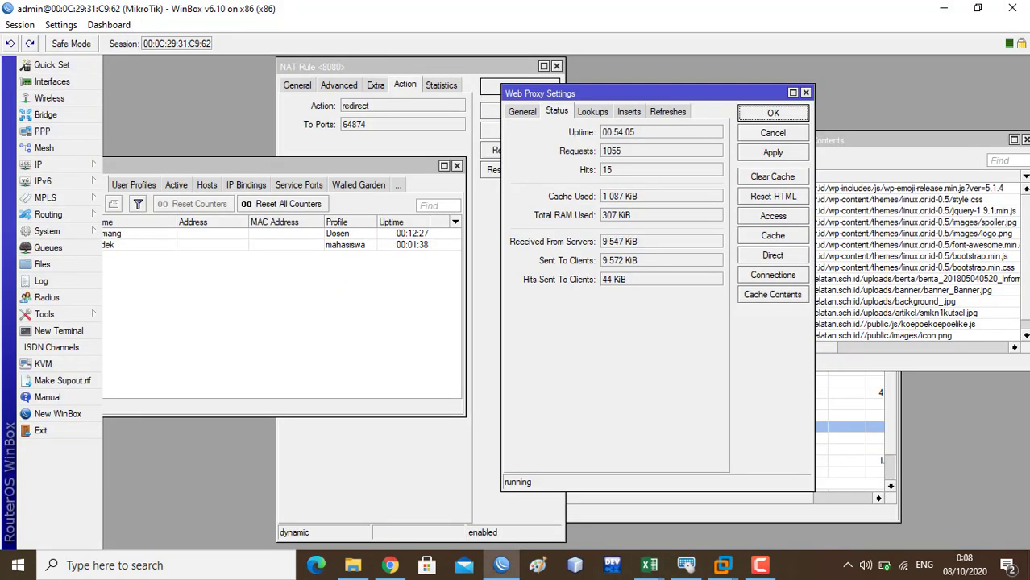